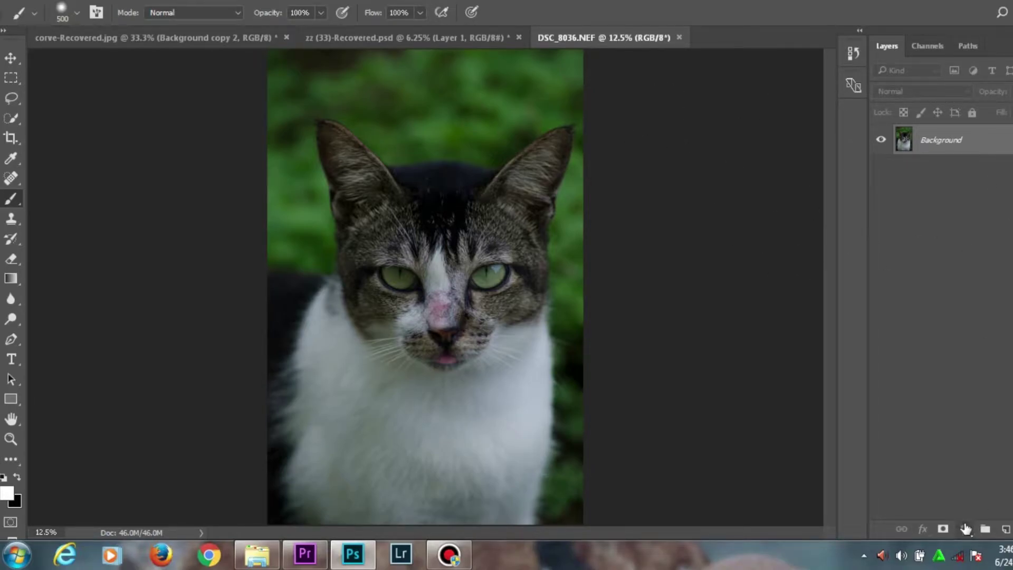
pyautogui.click(966, 529)
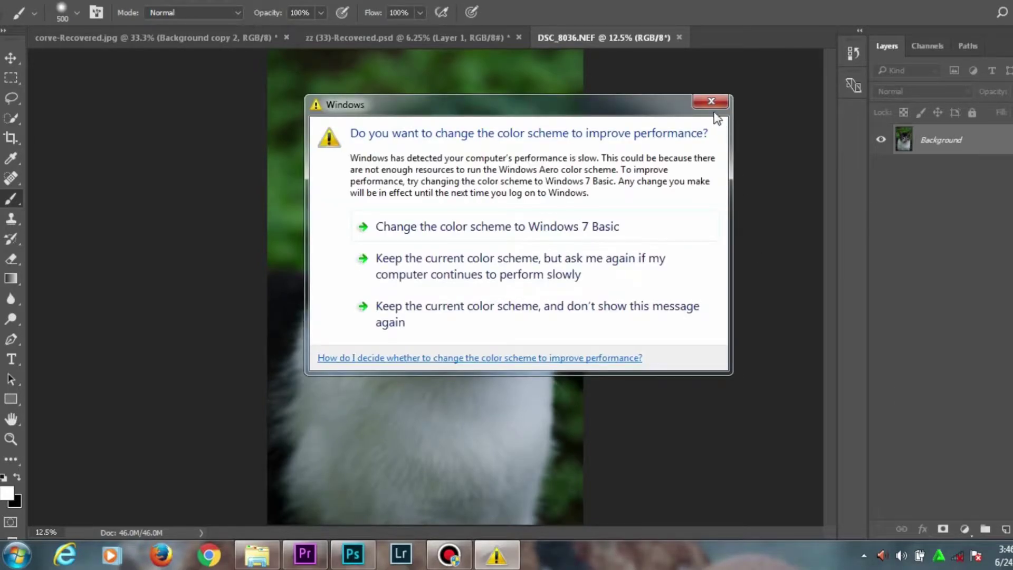
pyautogui.click(710, 102)
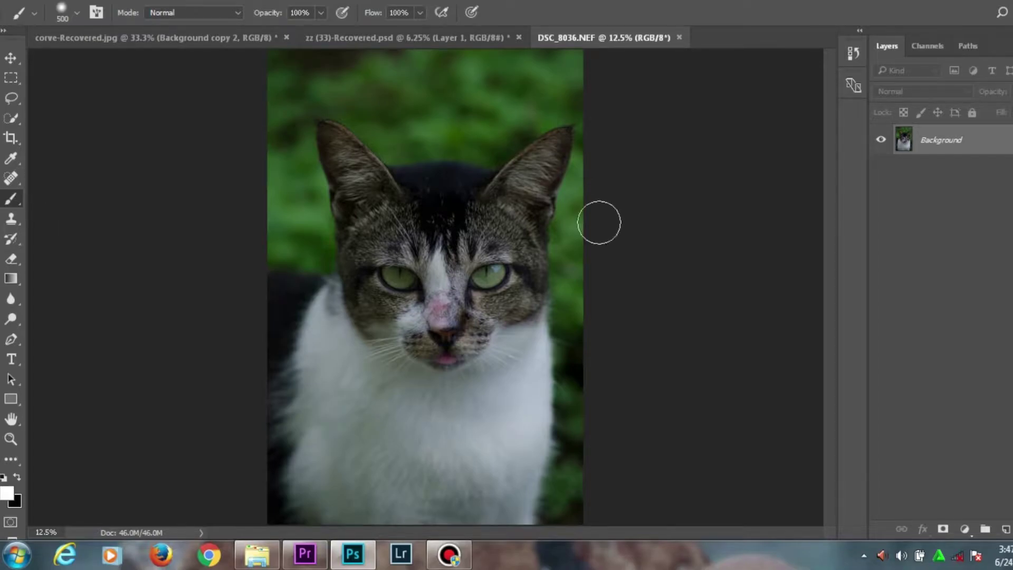
pyautogui.click(965, 529)
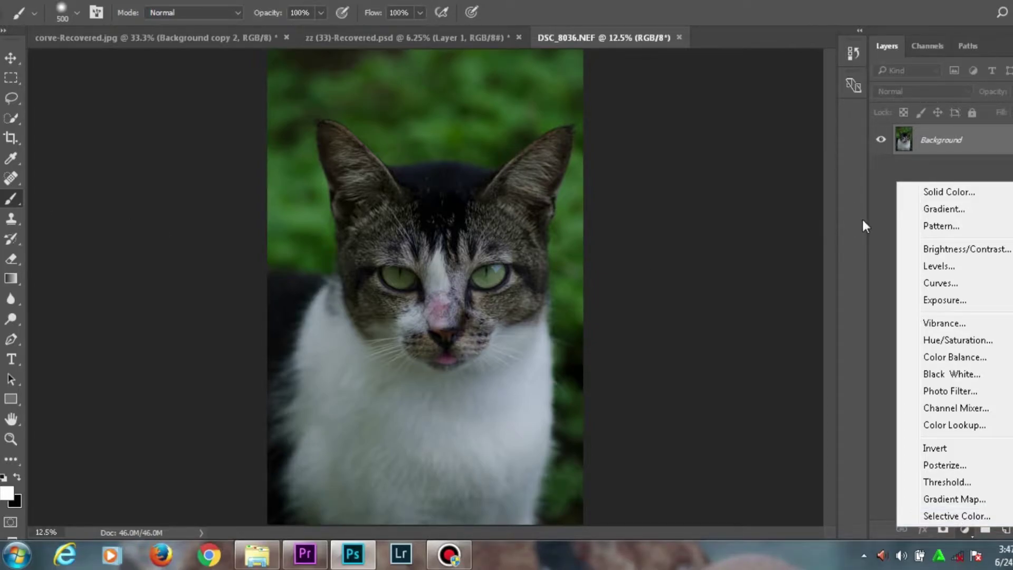
pyautogui.click(796, 252)
# Crop the cat photo tightly around its head and upper chest at a 4:5 ratio.
pyautogui.hotkey('ctrl', '-')
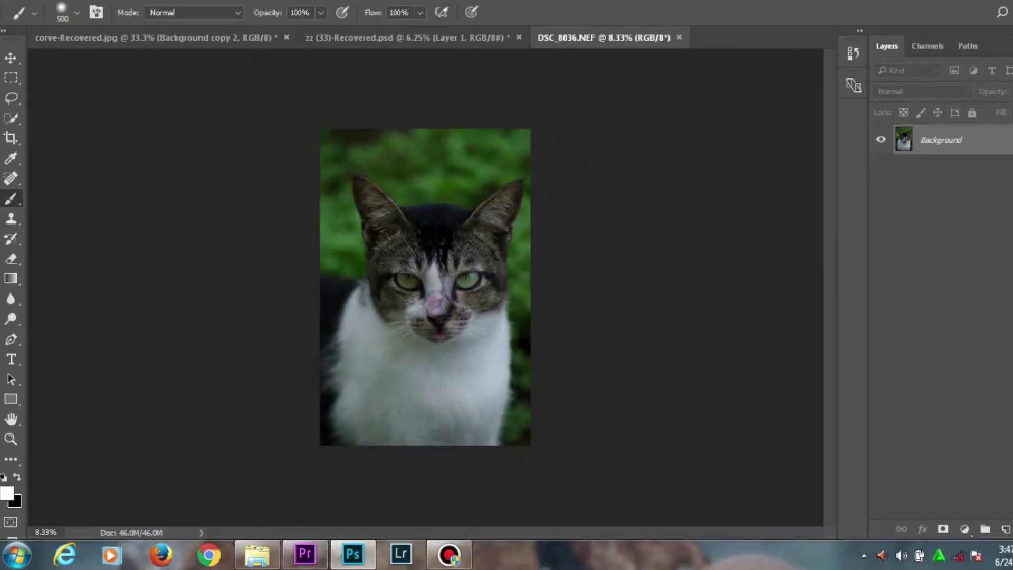
pyautogui.click(11, 139)
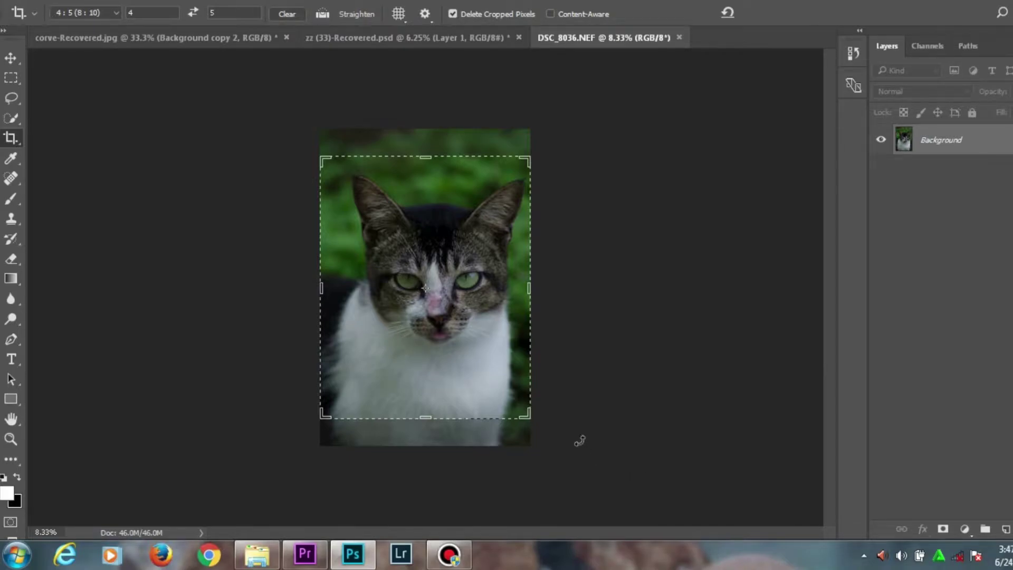
pyautogui.hotkey('ctrl', '+')
pyautogui.moveTo(580, 482); pyautogui.dragTo(565, 464)
pyautogui.moveTo(507, 384); pyautogui.dragTo(484, 372)
pyautogui.moveTo(571, 468); pyautogui.dragTo(567, 463)
pyautogui.moveTo(543, 418); pyautogui.dragTo(538, 438)
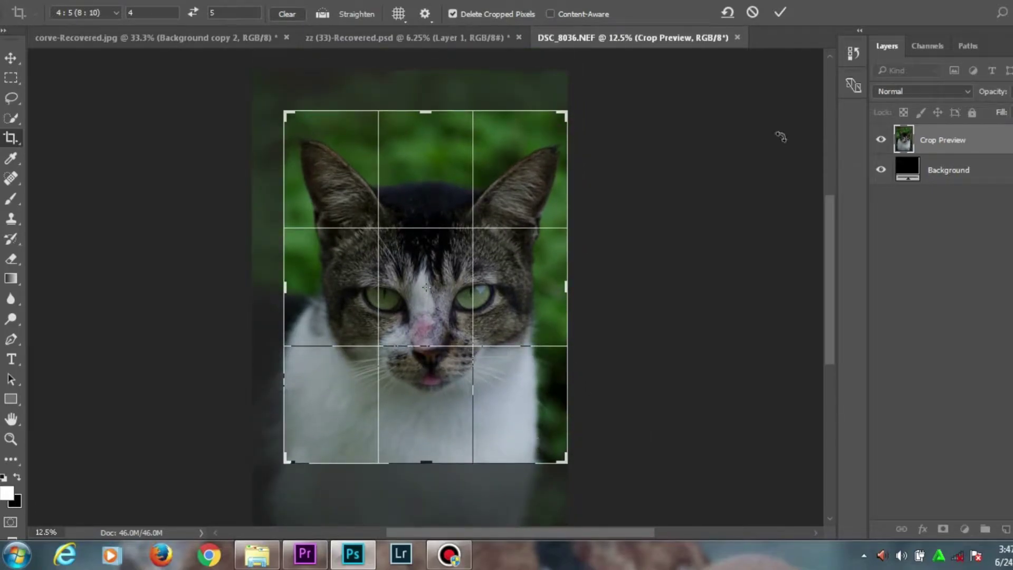
pyautogui.click(781, 12)
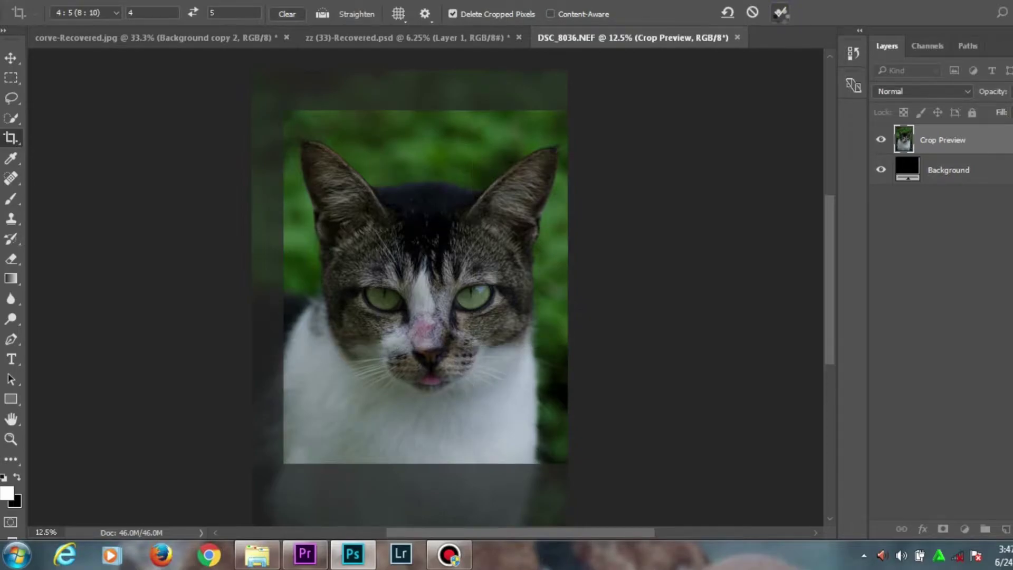
pyautogui.hotkey('ctrl', '+')
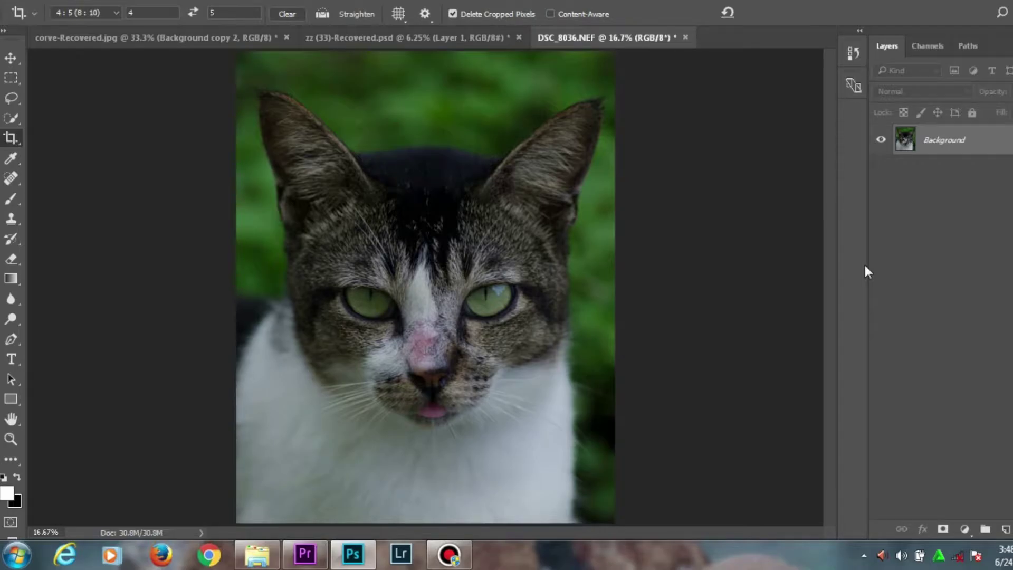
# Try a Selective Color adjustment above a copy of the background layer and inspect its color ranges.
pyautogui.click(715, 100)
pyautogui.hotkey('ctrl', 'j')
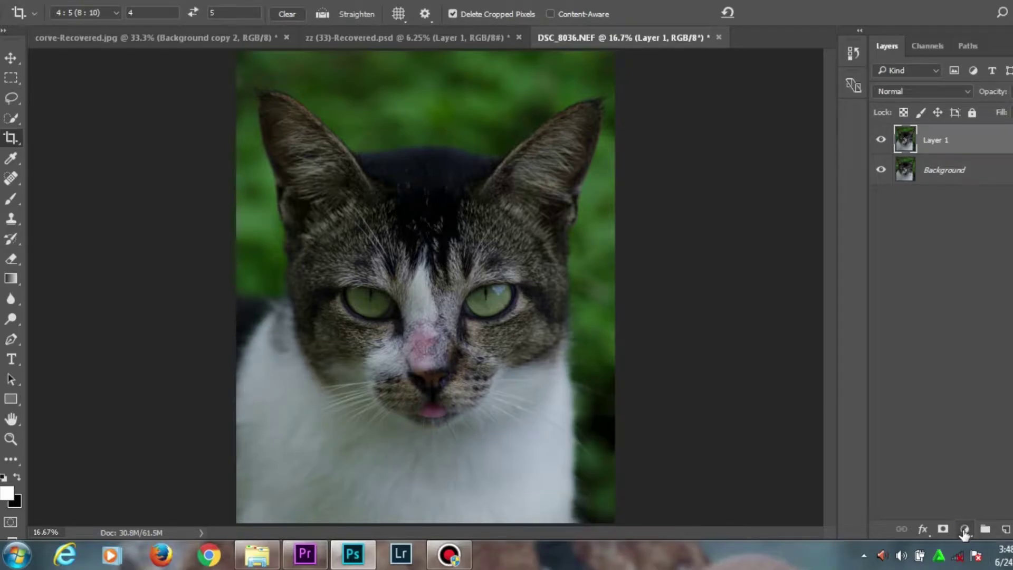
pyautogui.click(965, 530)
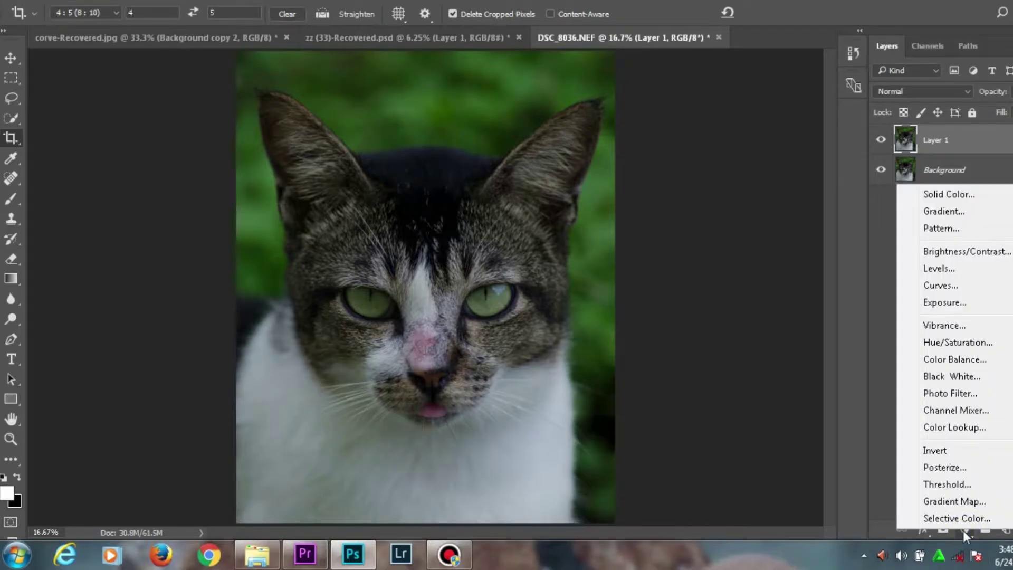
pyautogui.click(960, 518)
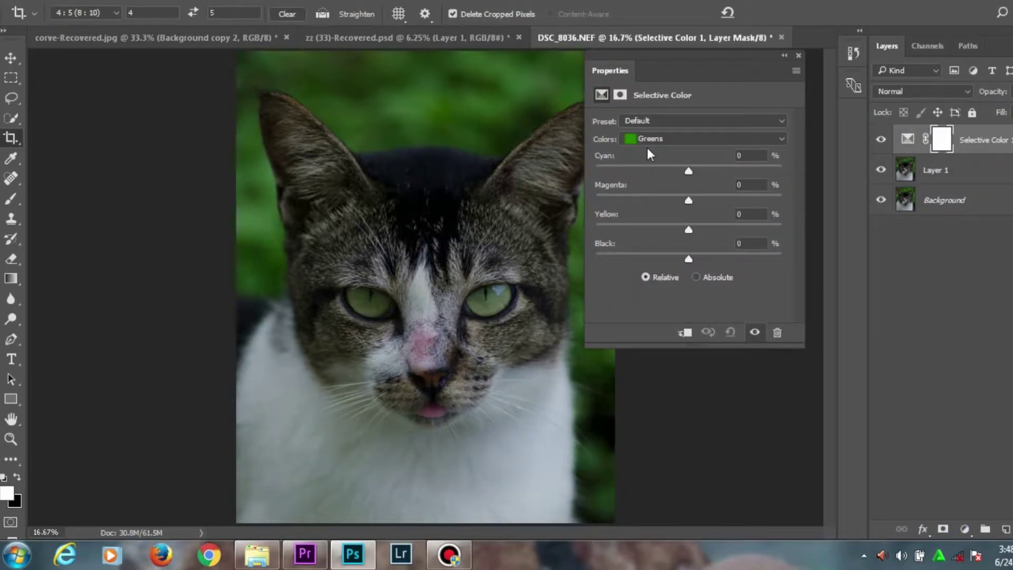
pyautogui.hotkey('ctrl', '+')
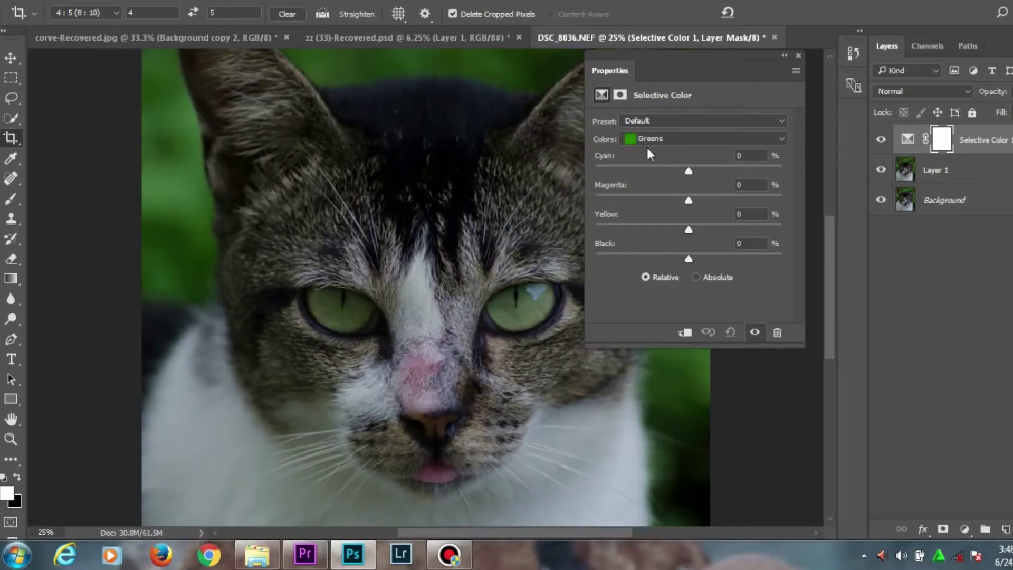
pyautogui.moveTo(515, 528); pyautogui.dragTo(532, 529)
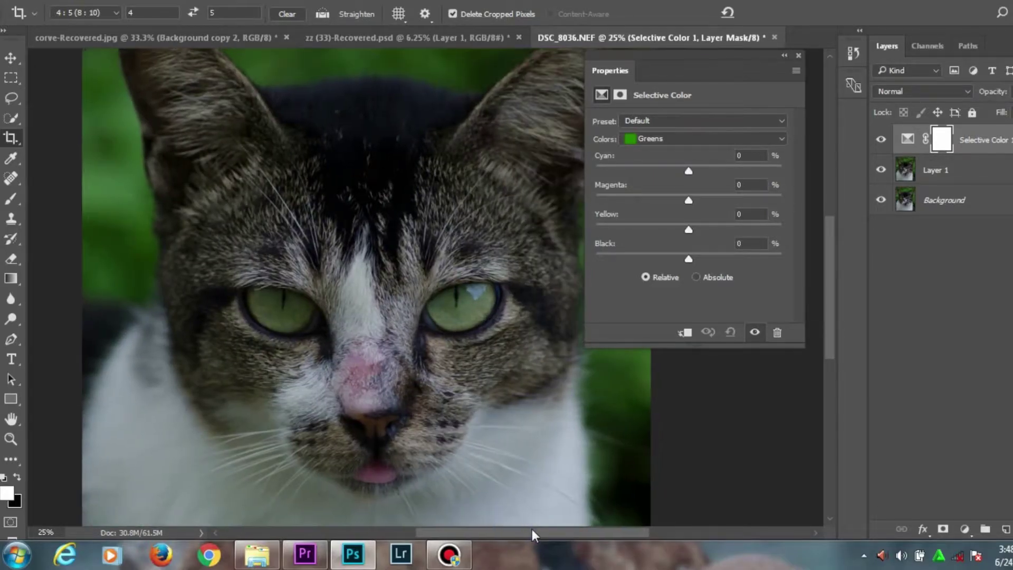
pyautogui.moveTo(831, 319); pyautogui.dragTo(832, 329)
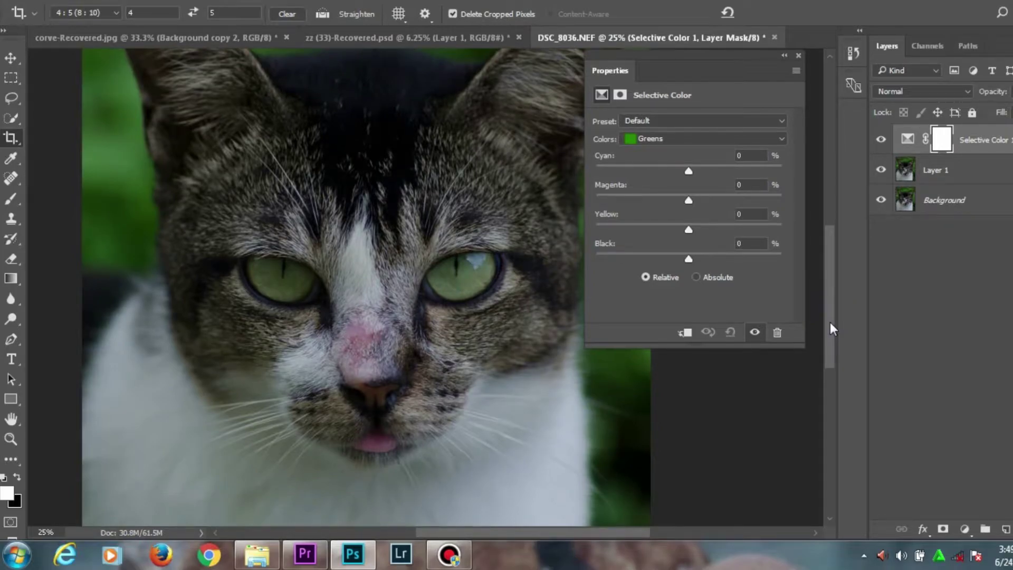
pyautogui.click(662, 141)
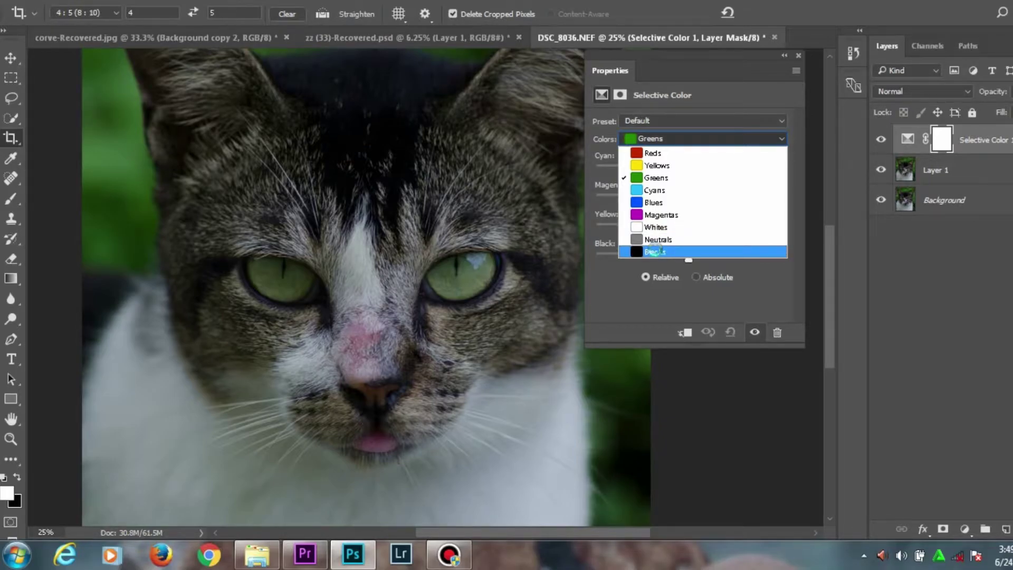
pyautogui.click(711, 103)
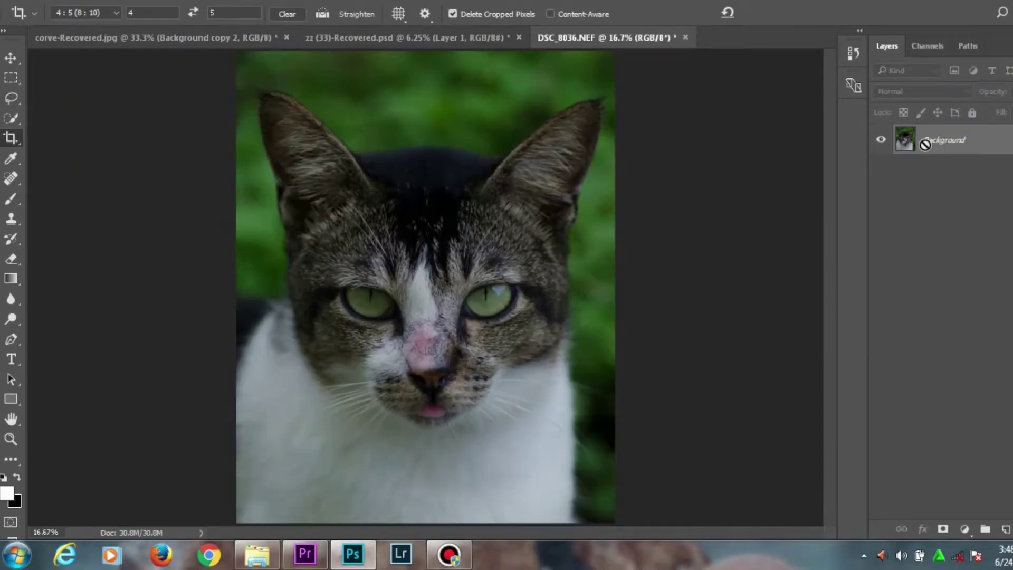
# Duplicate the background layer and add a Selective Color adjustment layer above the copy.
pyautogui.hotkey('ctrl', 'j')
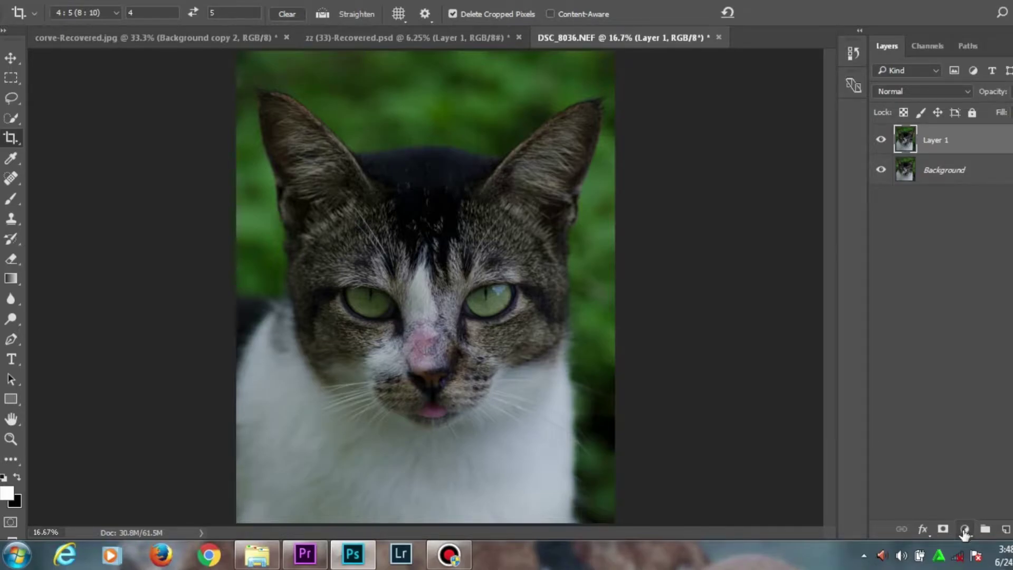
pyautogui.click(964, 529)
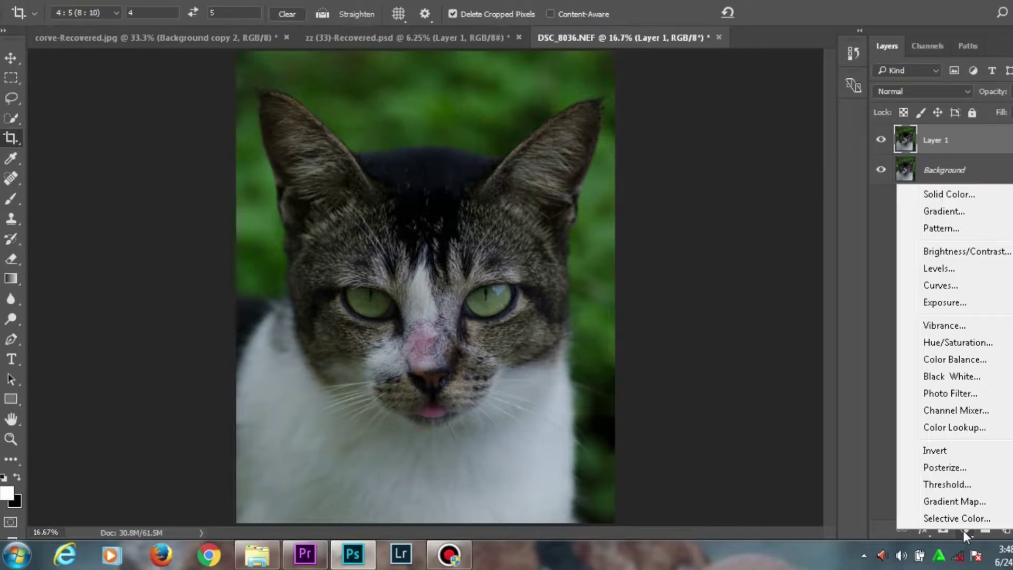
pyautogui.click(953, 518)
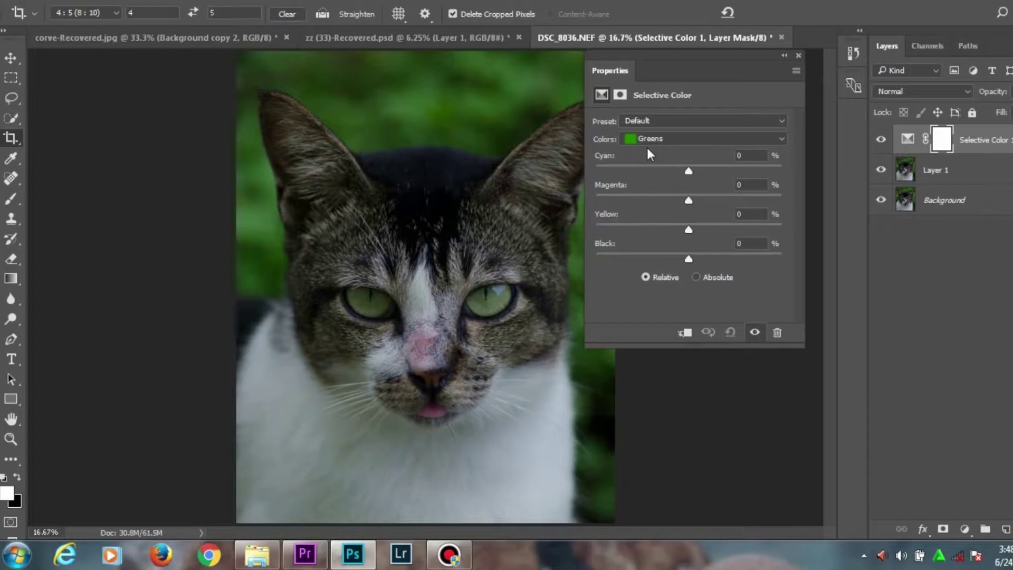
pyautogui.hotkey('ctrl', '+')
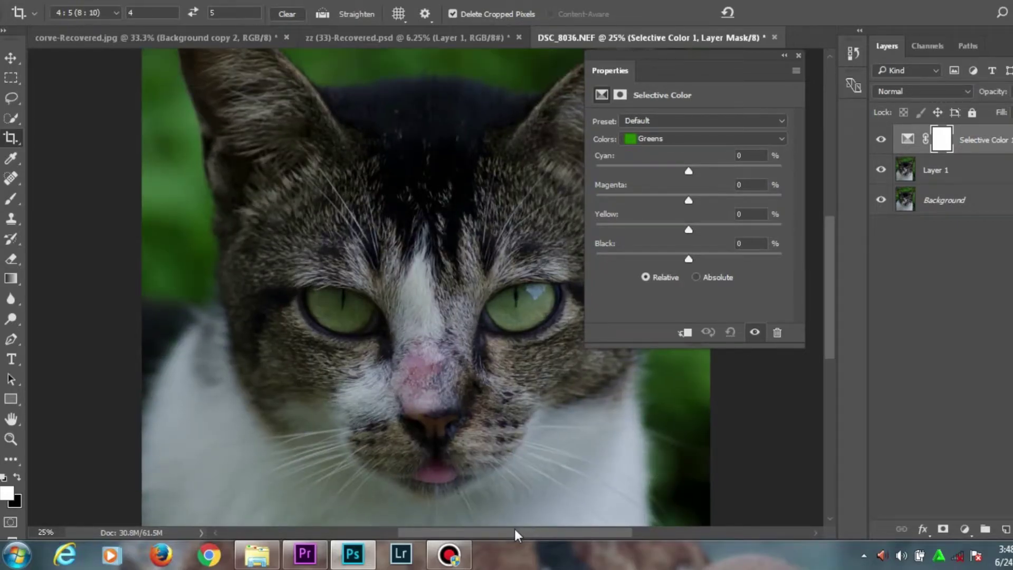
pyautogui.moveTo(514, 532); pyautogui.dragTo(532, 532)
pyautogui.moveTo(831, 313); pyautogui.dragTo(831, 322)
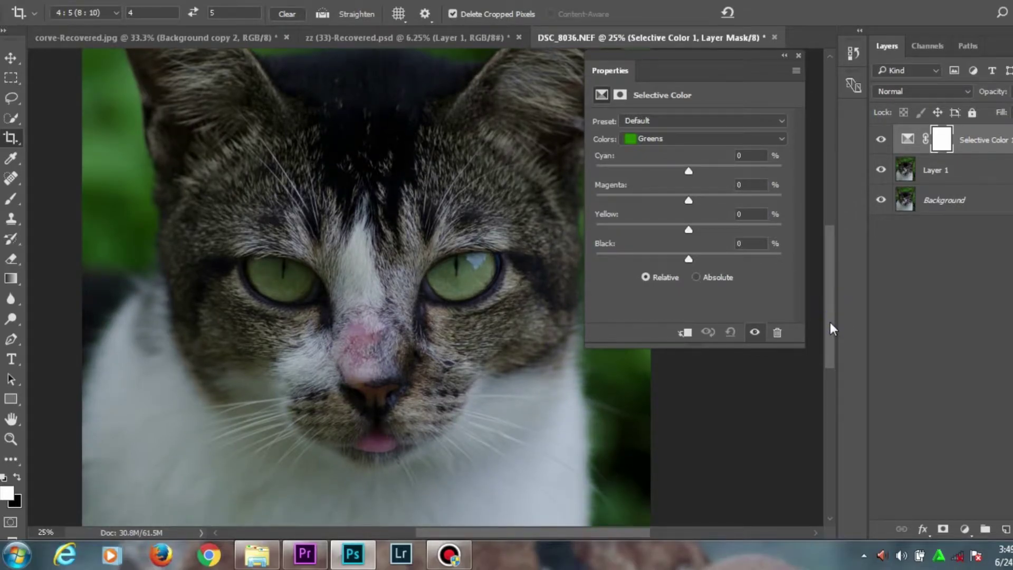
# In the Selective Color adjustment, set the Greens range to Cyan -55% and Magenta +51%.
pyautogui.click(662, 141)
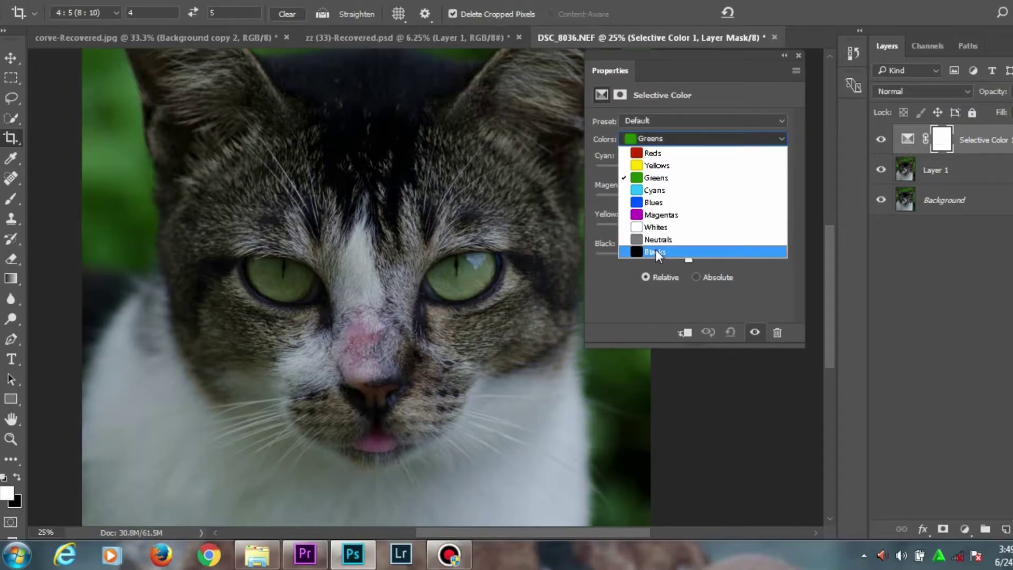
pyautogui.click(715, 103)
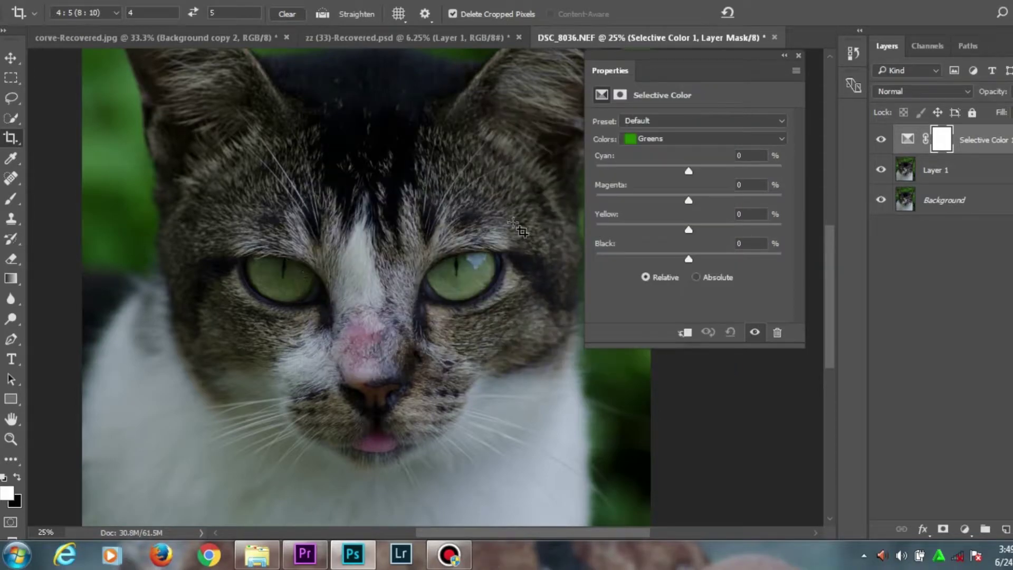
pyautogui.click(663, 138)
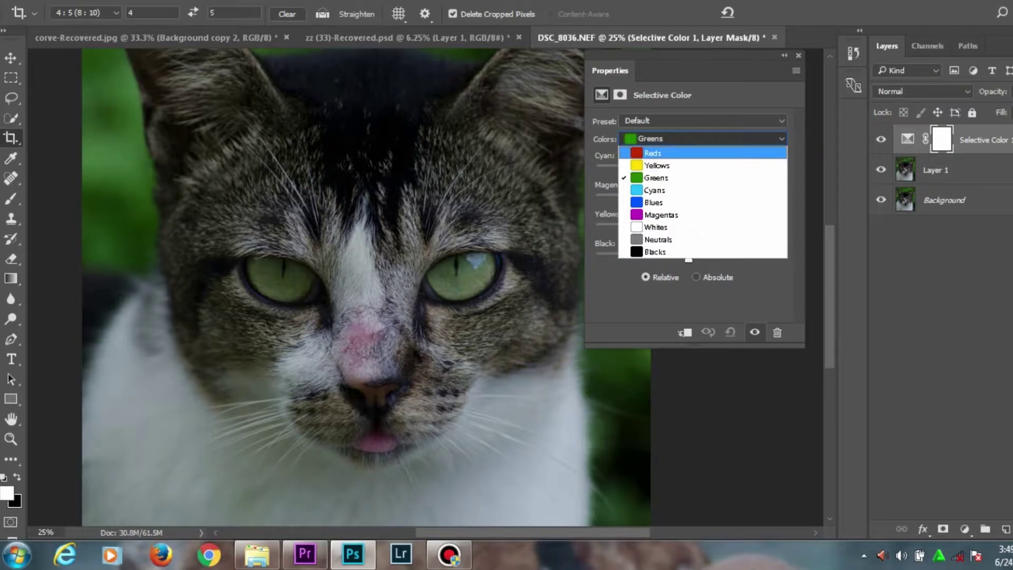
pyautogui.click(516, 258)
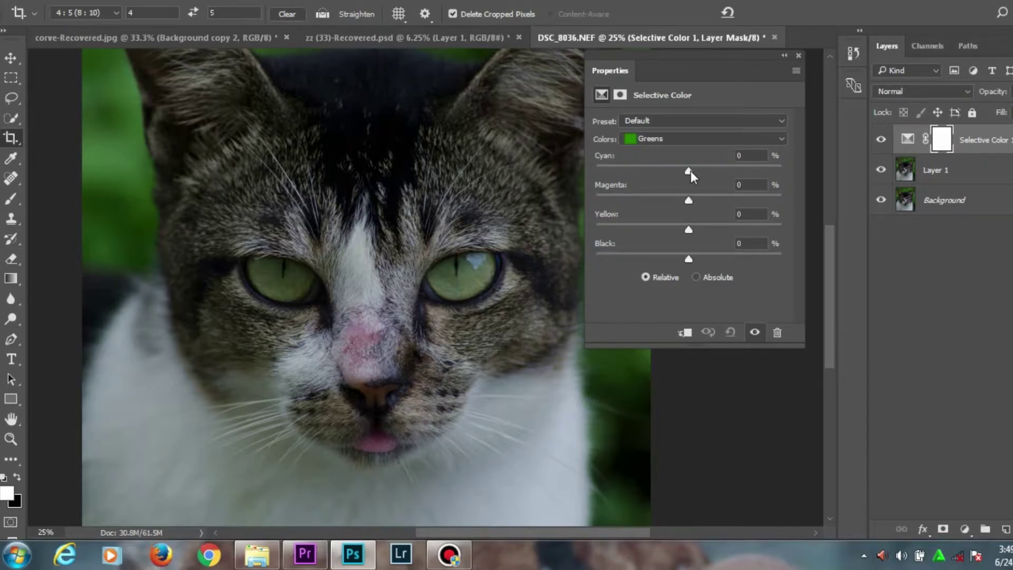
pyautogui.moveTo(689, 170); pyautogui.dragTo(577, 187)
pyautogui.moveTo(645, 197); pyautogui.dragTo(686, 203)
pyautogui.moveTo(689, 172); pyautogui.dragTo(641, 171)
pyautogui.moveTo(689, 203); pyautogui.dragTo(727, 212)
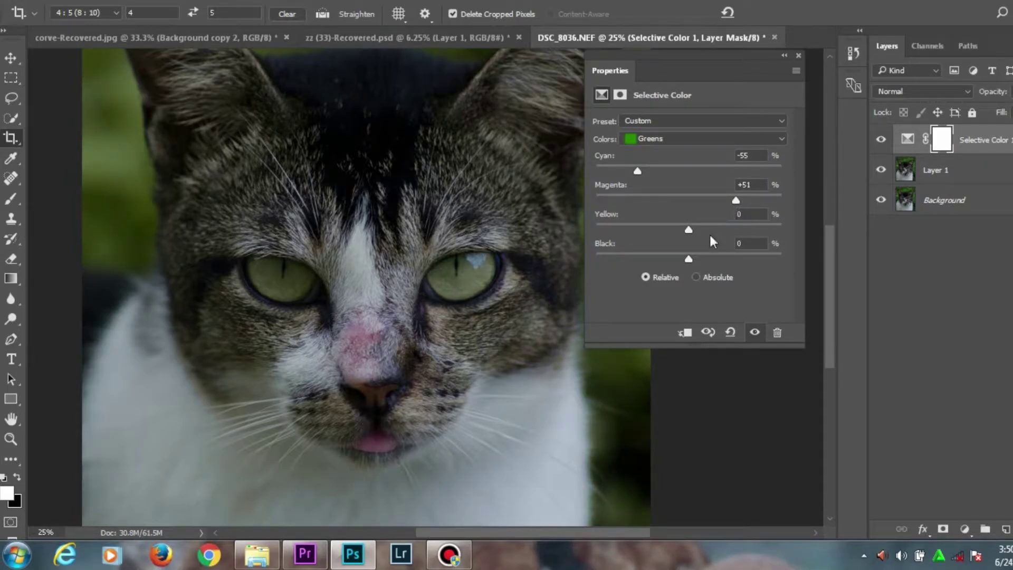
# Raise Yellow and Black moderately for the Greens range and close the adjustment settings.
pyautogui.moveTo(690, 230); pyautogui.dragTo(712, 233)
pyautogui.moveTo(689, 259); pyautogui.dragTo(711, 262)
pyautogui.click(800, 55)
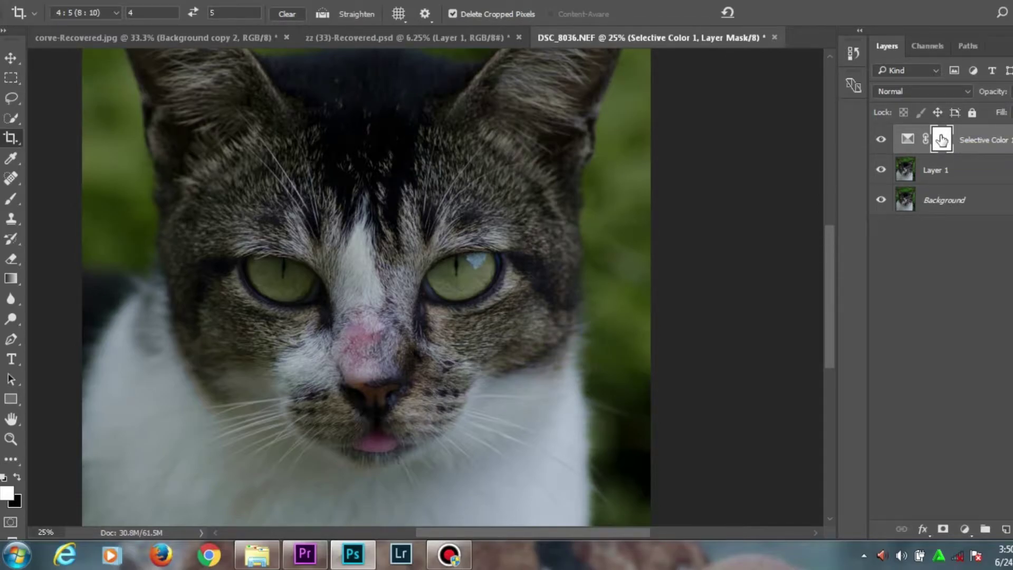
# Invert the Selective Color mask to black and paint white over both of the cat's eyes with a 125 px brush.
pyautogui.hotkey('ctrl', 'i')
pyautogui.click(11, 200)
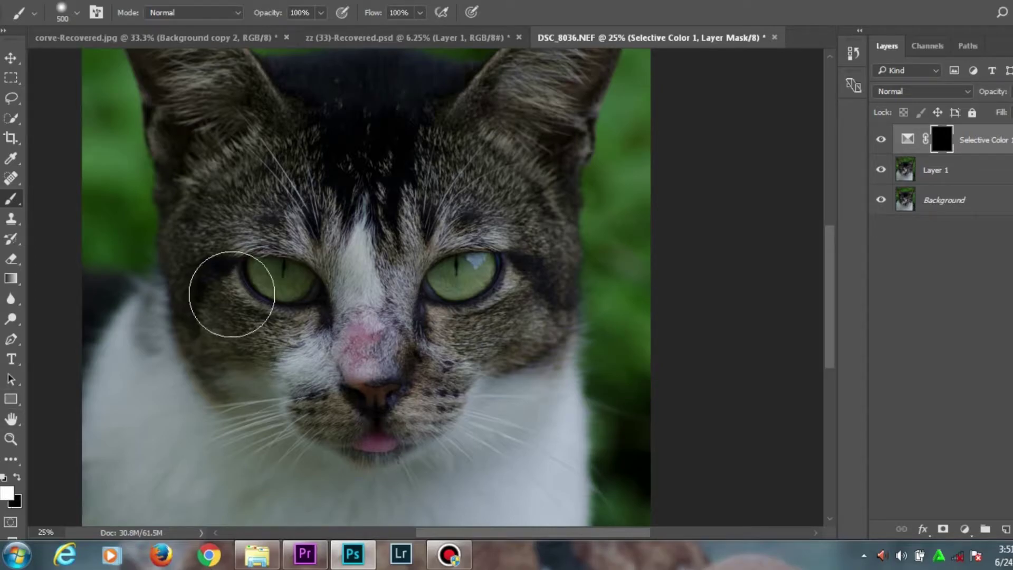
pyautogui.press('[')
pyautogui.press('[')
pyautogui.press('[')
pyautogui.press('[')
pyautogui.press('[')
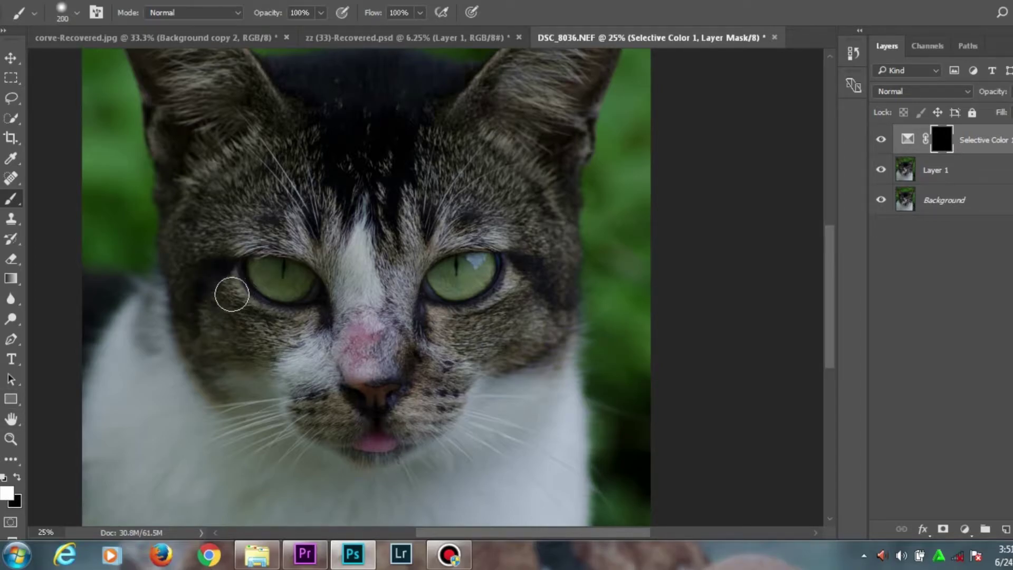
pyautogui.press('[')
pyautogui.press('[')
pyautogui.moveTo(273, 274)
pyautogui.mouseDown()
pyautogui.moveTo(265, 266)
pyautogui.moveTo(263, 278)
pyautogui.mouseUp()
pyautogui.click(714, 101)
pyautogui.moveTo(299, 282)
pyautogui.mouseDown()
pyautogui.moveTo(274, 293)
pyautogui.moveTo(283, 287)
pyautogui.moveTo(259, 267)
pyautogui.moveTo(298, 277)
pyautogui.moveTo(292, 293)
pyautogui.moveTo(268, 286)
pyautogui.moveTo(259, 268)
pyautogui.moveTo(300, 284)
pyautogui.mouseUp()
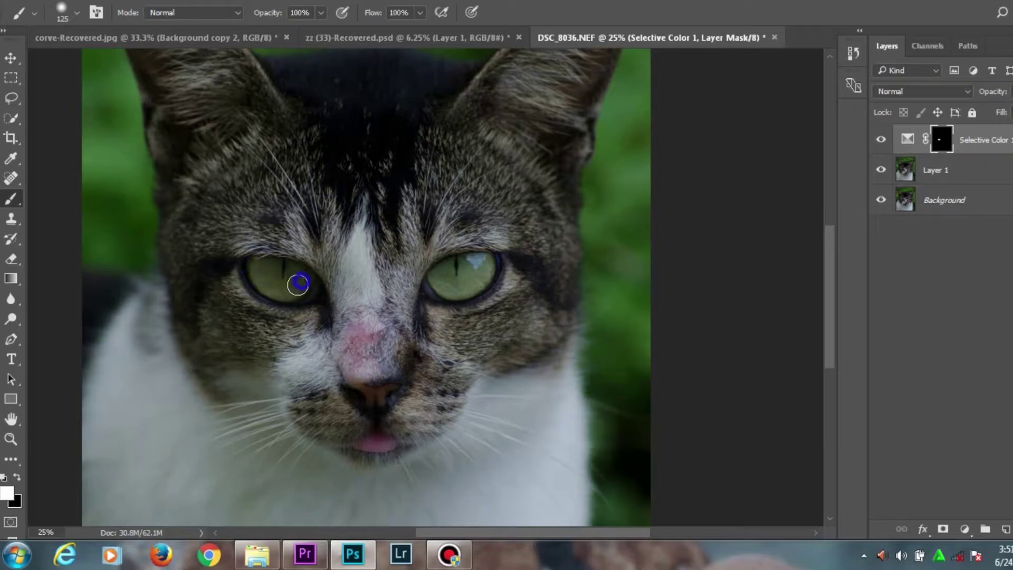
pyautogui.moveTo(463, 275)
pyautogui.mouseDown()
pyautogui.moveTo(454, 267)
pyautogui.moveTo(484, 262)
pyautogui.moveTo(467, 279)
pyautogui.moveTo(442, 279)
pyautogui.moveTo(482, 266)
pyautogui.moveTo(463, 287)
pyautogui.moveTo(448, 288)
pyautogui.moveTo(448, 272)
pyautogui.moveTo(483, 263)
pyautogui.moveTo(467, 284)
pyautogui.moveTo(446, 285)
pyautogui.moveTo(478, 277)
pyautogui.moveTo(456, 279)
pyautogui.moveTo(466, 277)
pyautogui.mouseUp()
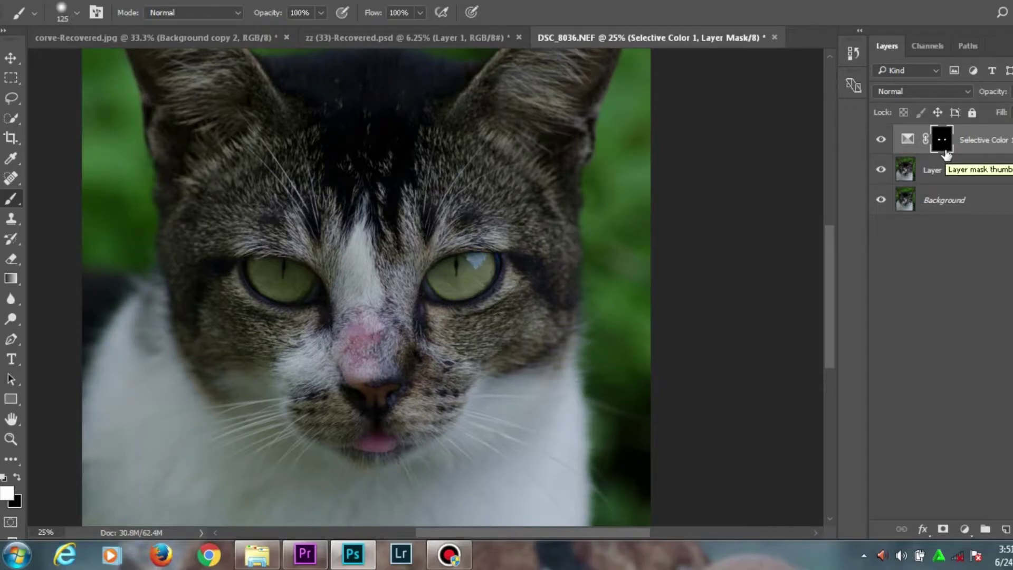
# Duplicate the masked Selective Color layer and compare the eyes with the copy hidden and shown.
pyautogui.hotkey('ctrl', 'j')
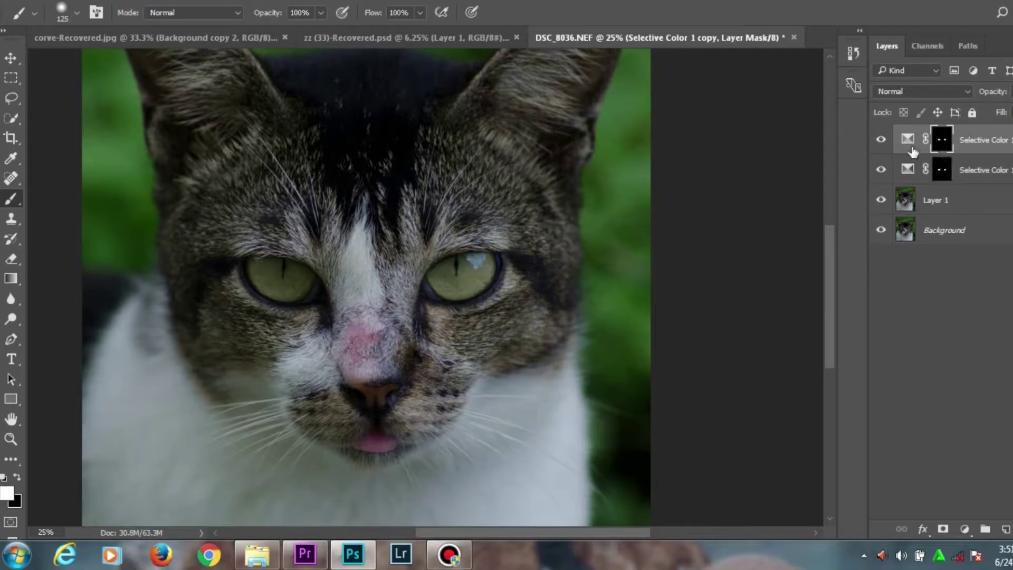
pyautogui.click(880, 140)
pyautogui.click(878, 141)
# Add a Channel Mixer adjustment layer and set the Red output channel to Red +97%, Green +12% and Blue +18%.
pyautogui.click(962, 527)
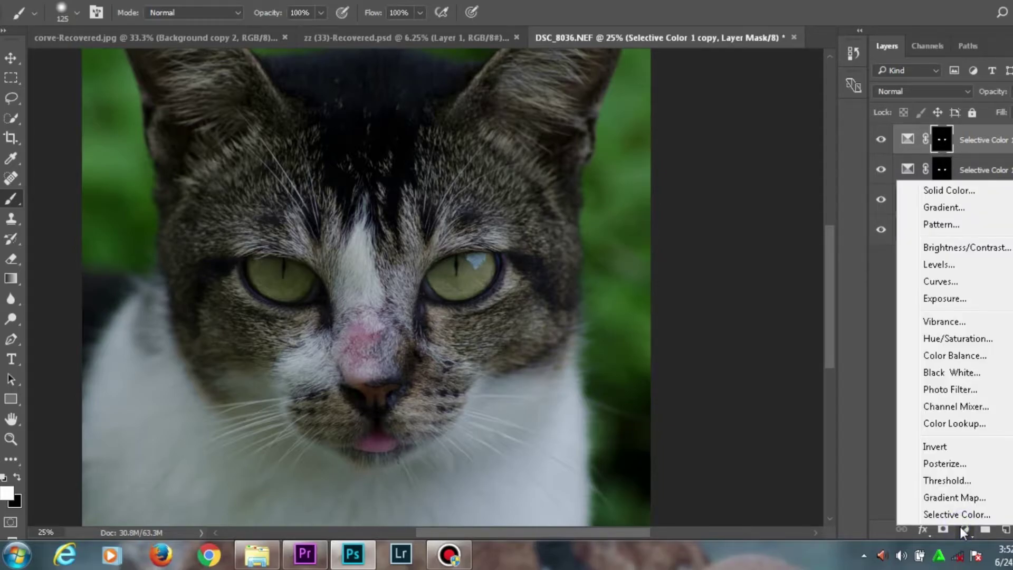
pyautogui.click(936, 407)
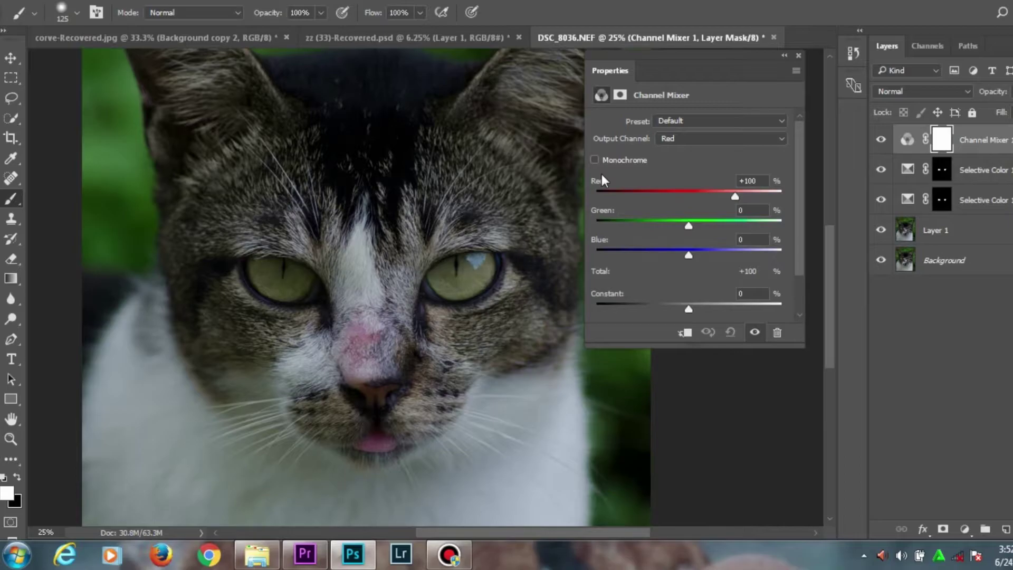
pyautogui.click(682, 139)
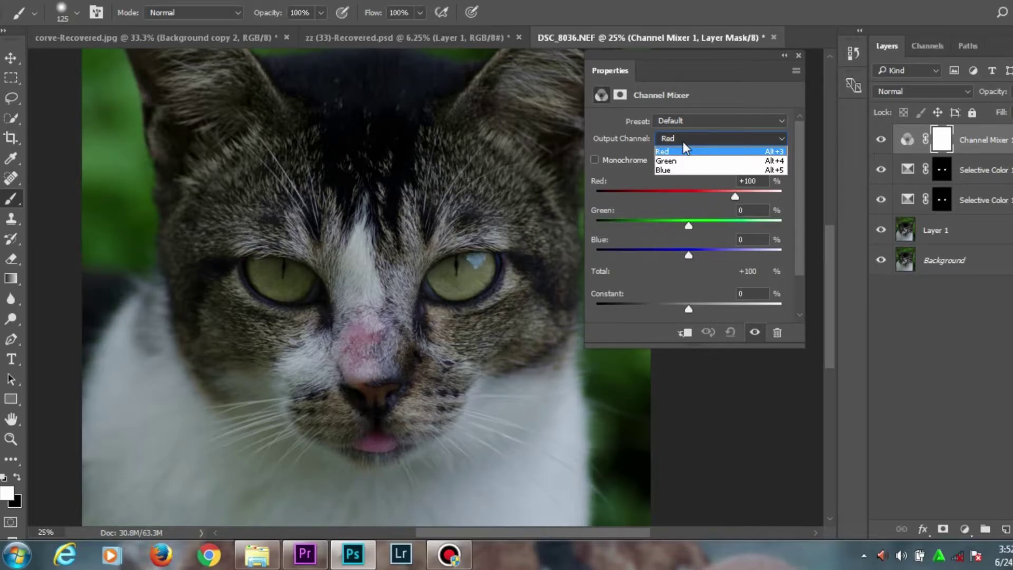
pyautogui.click(714, 154)
pyautogui.moveTo(735, 197)
pyautogui.mouseDown()
pyautogui.moveTo(685, 198)
pyautogui.moveTo(733, 198)
pyautogui.mouseUp()
pyautogui.moveTo(688, 226); pyautogui.dragTo(698, 257)
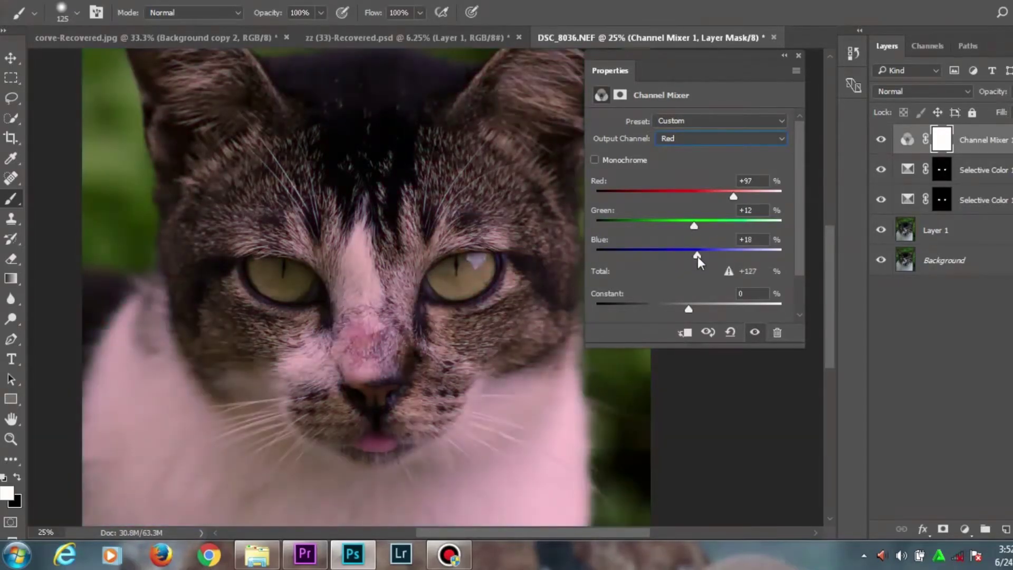
# Set the Channel Mixer's Blue output channel to Red -50%, Green +8% and Blue +110%.
pyautogui.click(687, 138)
pyautogui.click(681, 165)
pyautogui.moveTo(687, 197); pyautogui.dragTo(689, 223)
pyautogui.moveTo(721, 256)
pyautogui.mouseDown()
pyautogui.moveTo(749, 255)
pyautogui.moveTo(740, 255)
pyautogui.mouseUp()
# Set the Channel Mixer's Green output channel to Red +17%, Green +112% and Blue -20%.
pyautogui.click(676, 139)
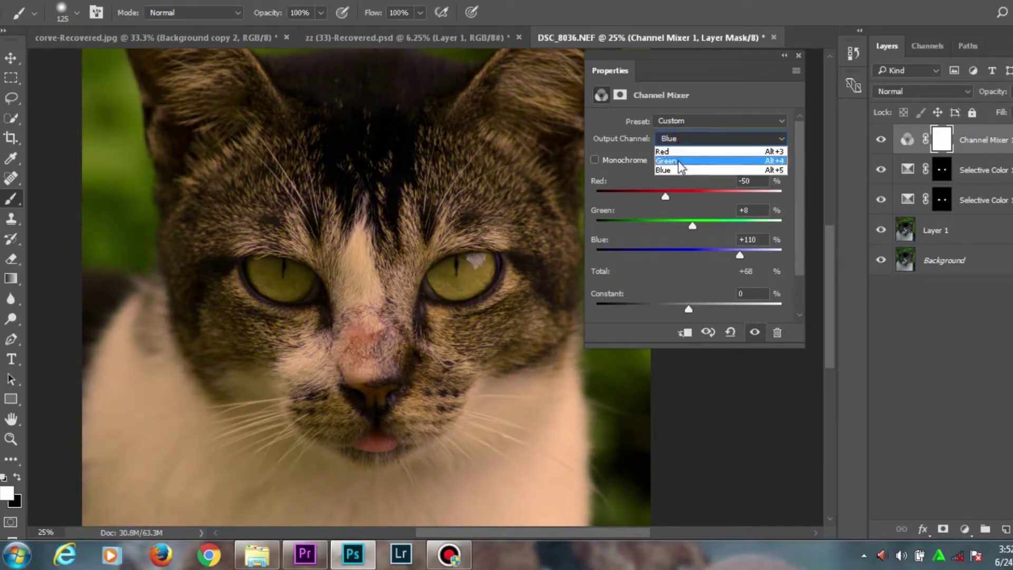
pyautogui.click(679, 162)
pyautogui.moveTo(689, 197)
pyautogui.mouseDown()
pyautogui.moveTo(670, 196)
pyautogui.moveTo(705, 194)
pyautogui.moveTo(696, 198)
pyautogui.mouseUp()
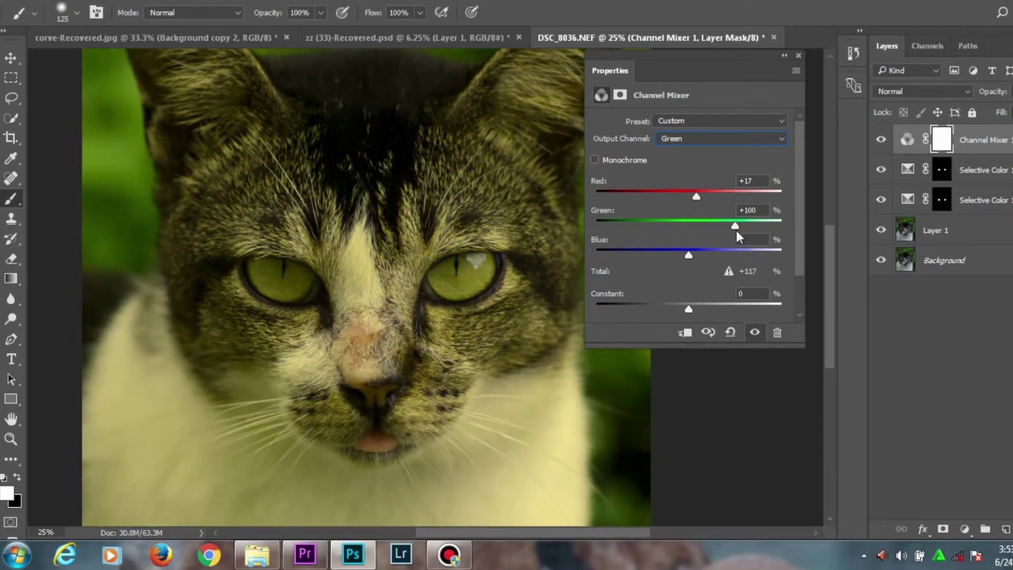
pyautogui.moveTo(735, 227); pyautogui.dragTo(743, 227)
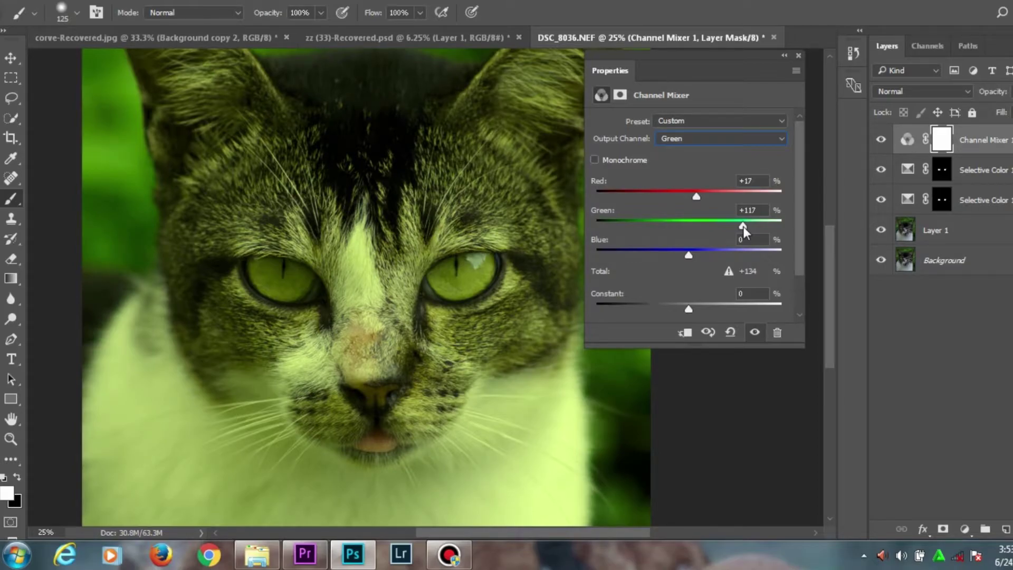
pyautogui.moveTo(688, 255); pyautogui.dragTo(680, 258)
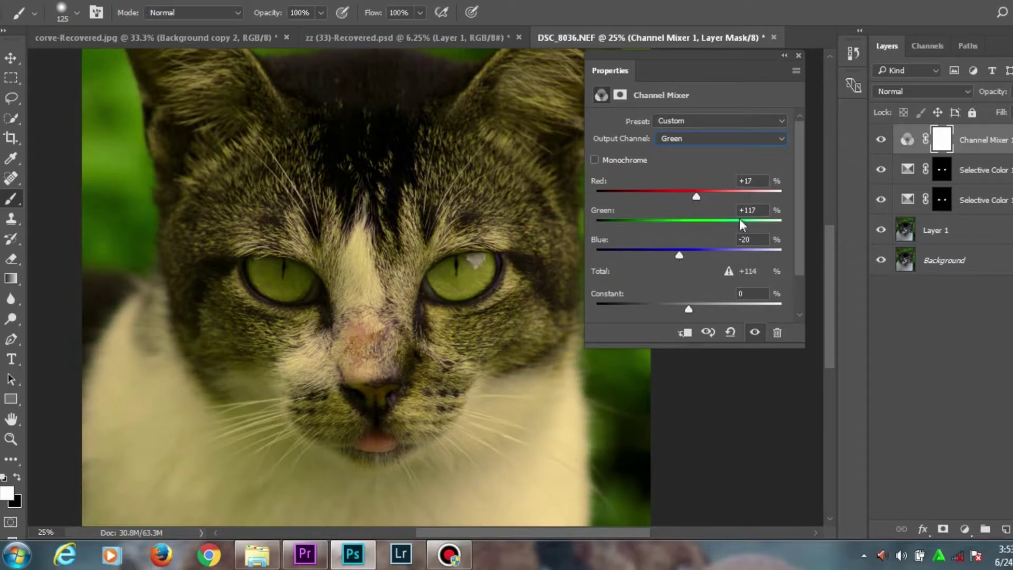
pyautogui.moveTo(742, 223)
pyautogui.mouseDown()
pyautogui.moveTo(730, 226)
pyautogui.moveTo(741, 227)
pyautogui.mouseUp()
# Raise Blue to +37% in the Channel Mixer's Red output channel and close the adjustment settings.
pyautogui.click(698, 139)
pyautogui.click(696, 152)
pyautogui.moveTo(694, 256); pyautogui.dragTo(694, 229)
pyautogui.click(799, 56)
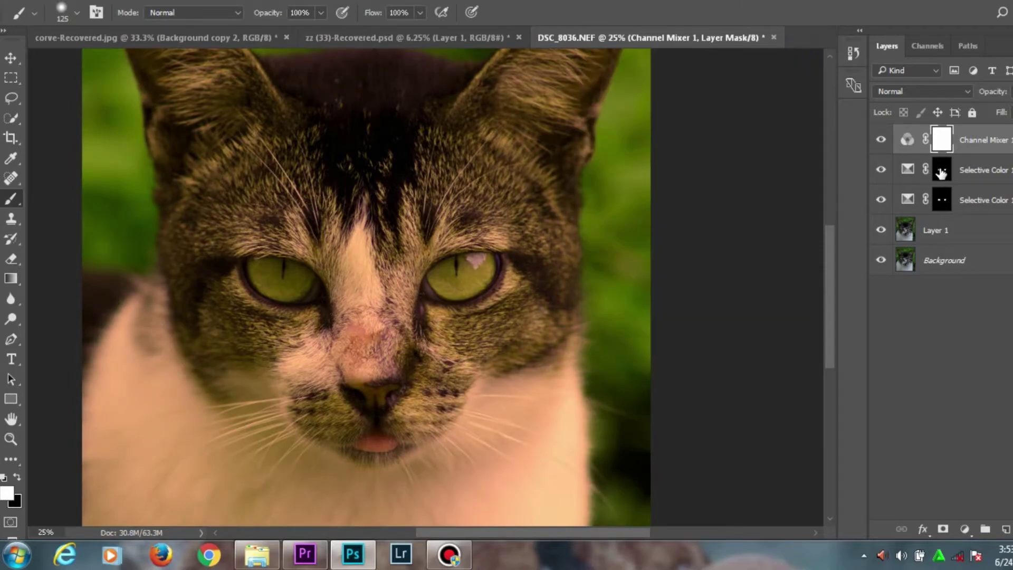
# Invert the Channel Mixer mask to black and paint white over both of the cat's eyes.
pyautogui.hotkey('ctrl', 'i')
pyautogui.moveTo(281, 274)
pyautogui.mouseDown()
pyautogui.moveTo(264, 274)
pyautogui.moveTo(301, 276)
pyautogui.moveTo(284, 290)
pyautogui.mouseUp()
pyautogui.moveTo(273, 286)
pyautogui.mouseDown()
pyautogui.moveTo(258, 268)
pyautogui.moveTo(281, 291)
pyautogui.moveTo(300, 285)
pyautogui.moveTo(278, 291)
pyautogui.moveTo(293, 290)
pyautogui.mouseUp()
pyautogui.moveTo(444, 287)
pyautogui.mouseDown()
pyautogui.moveTo(452, 271)
pyautogui.moveTo(436, 280)
pyautogui.moveTo(453, 290)
pyautogui.moveTo(485, 261)
pyautogui.moveTo(476, 264)
pyautogui.mouseUp()
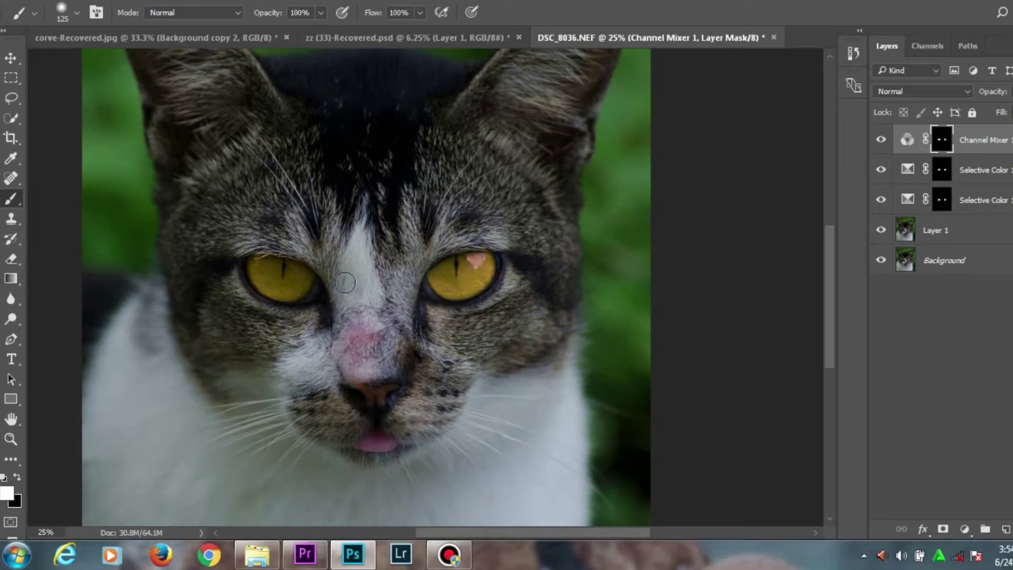
pyautogui.click(261, 270)
pyautogui.moveTo(261, 270)
pyautogui.mouseDown()
pyautogui.moveTo(298, 288)
pyautogui.moveTo(278, 289)
pyautogui.moveTo(264, 269)
pyautogui.moveTo(301, 276)
pyautogui.moveTo(271, 288)
pyautogui.mouseUp()
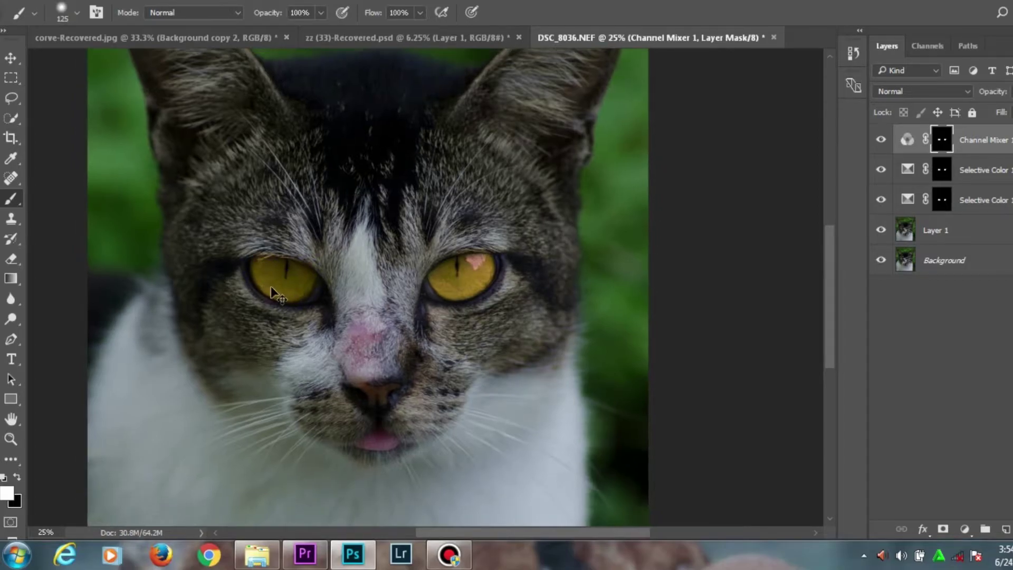
# Paint black on the Channel Mixer mask along the upper edge of the left eye to clean up spill.
pyautogui.hotkey('ctrl', '-')
pyautogui.hotkey('ctrl', '+')
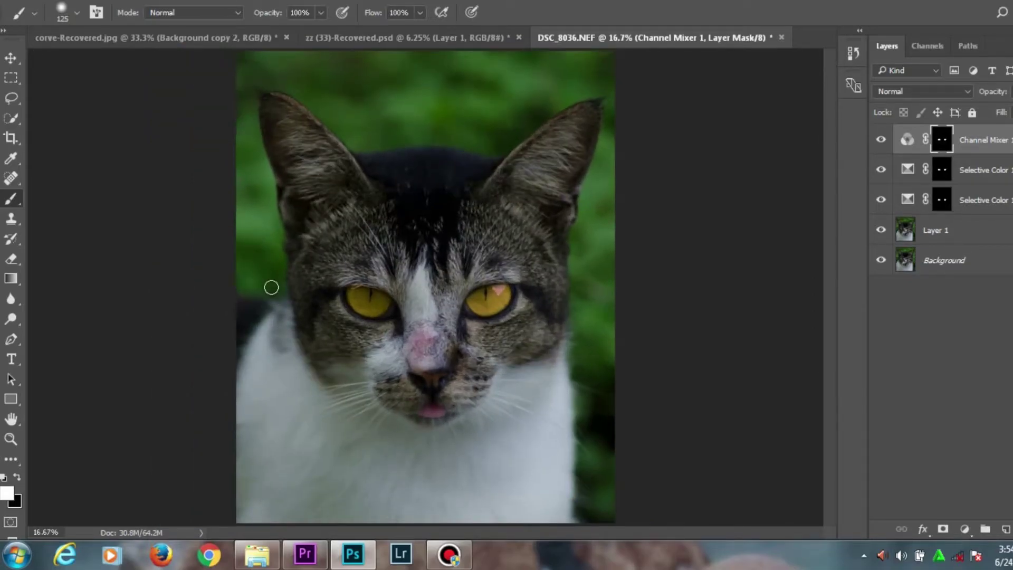
pyautogui.click(19, 479)
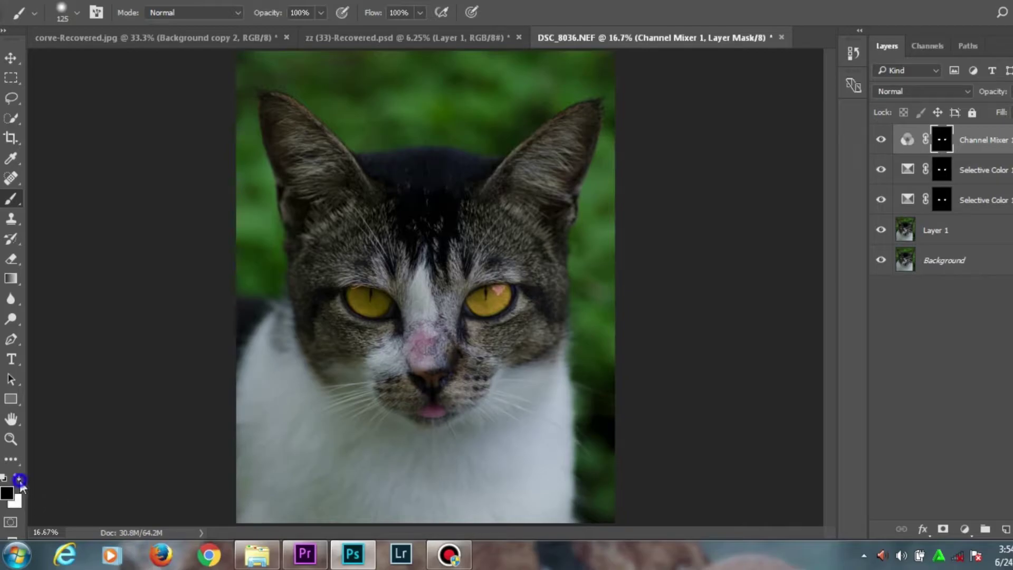
pyautogui.moveTo(357, 280); pyautogui.dragTo(385, 282)
pyautogui.click(365, 281)
pyautogui.click(355, 278)
pyautogui.click(379, 279)
# Compare the eyes with the Channel Mixer layer hidden and shown, and inspect them up close.
pyautogui.click(880, 140)
pyautogui.click(881, 140)
pyautogui.click(881, 140)
pyautogui.click(881, 140)
pyautogui.hotkey('ctrl', '+')
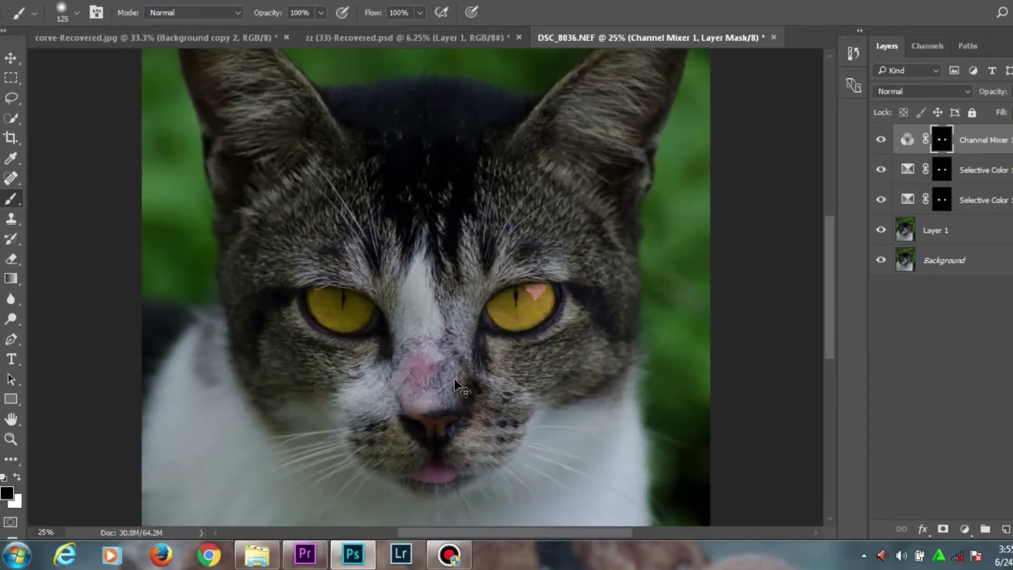
pyautogui.hotkey('ctrl', '+')
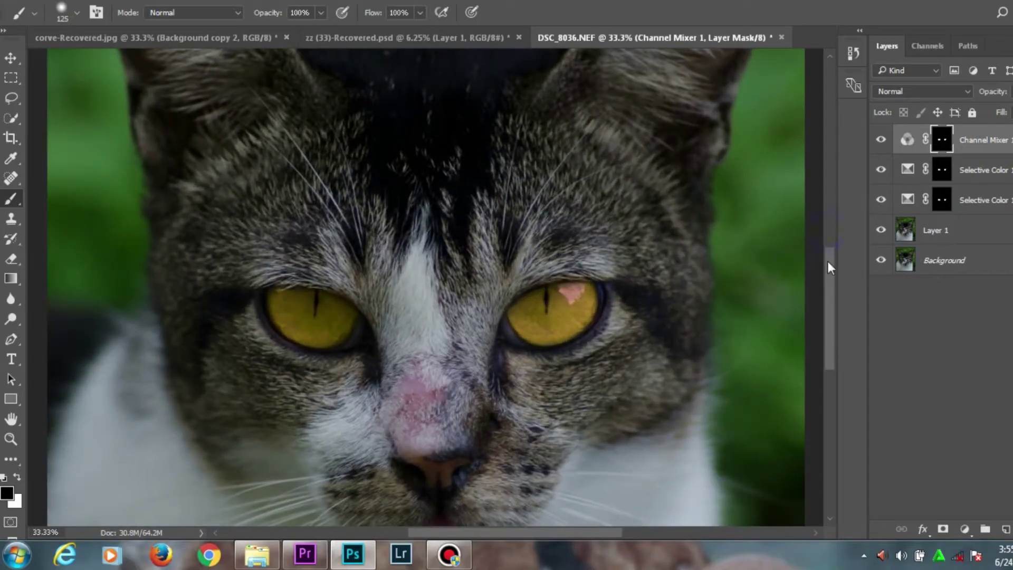
pyautogui.scroll(-5, 828, 260)
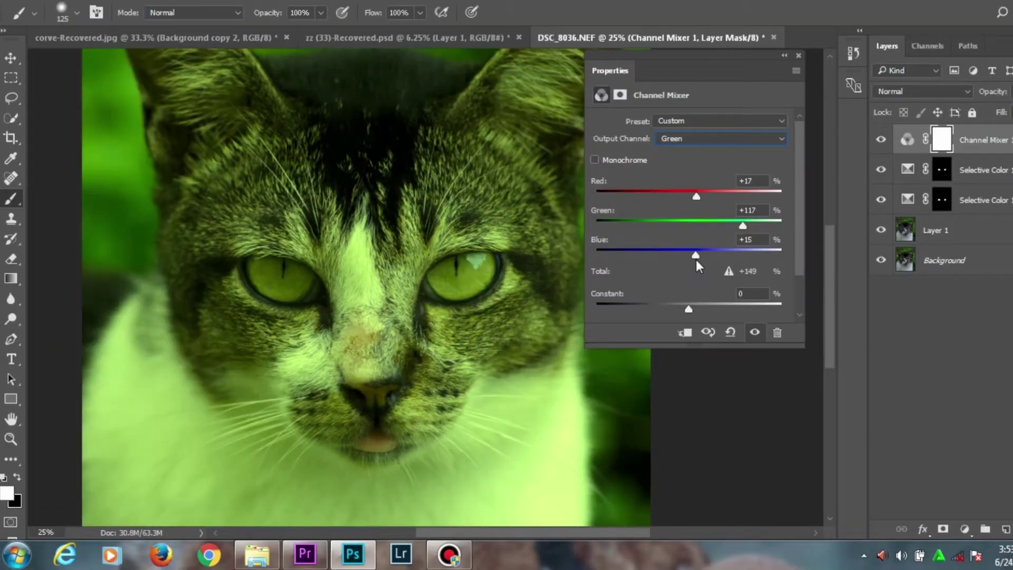
# In the Channel Mixer, set the Green output to Green +112% and Blue -20%, set the Red output's Blue to +37%, and close the settings.
pyautogui.moveTo(696, 260); pyautogui.dragTo(680, 260)
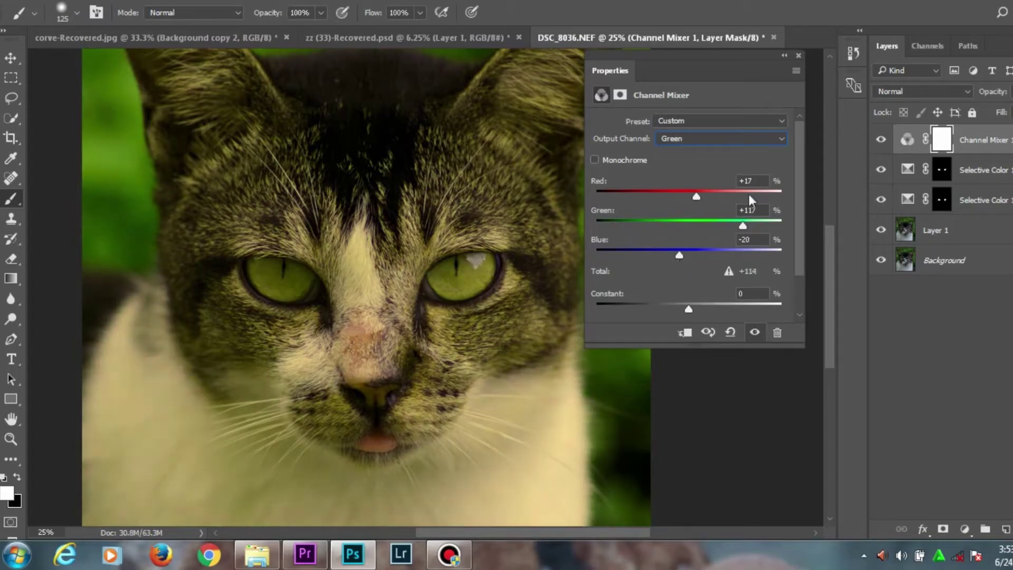
pyautogui.moveTo(741, 226)
pyautogui.mouseDown()
pyautogui.moveTo(730, 226)
pyautogui.moveTo(741, 227)
pyautogui.mouseUp()
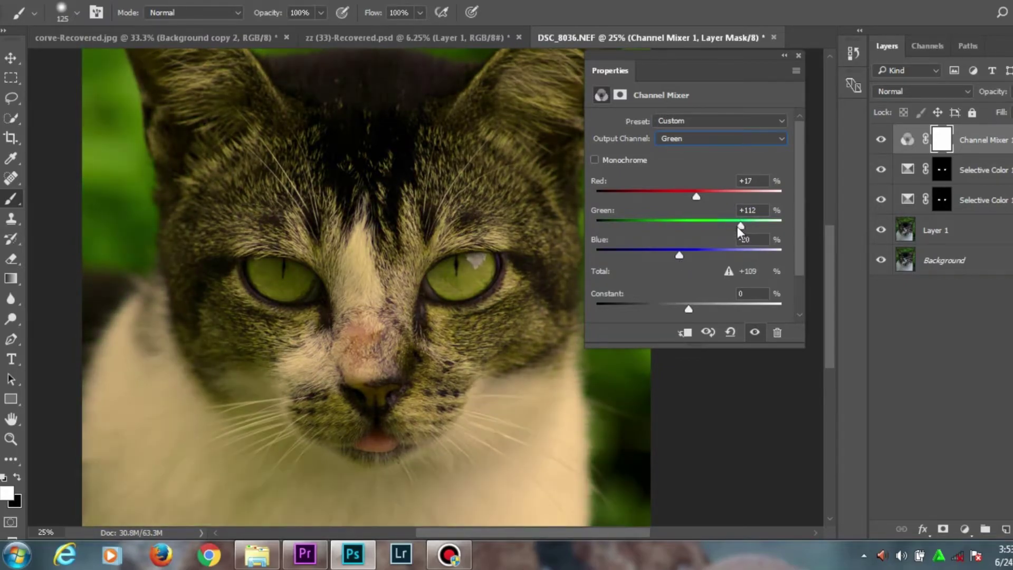
pyautogui.click(697, 139)
pyautogui.click(697, 151)
pyautogui.moveTo(695, 255)
pyautogui.mouseDown()
pyautogui.moveTo(686, 258)
pyautogui.moveTo(704, 255)
pyautogui.mouseUp()
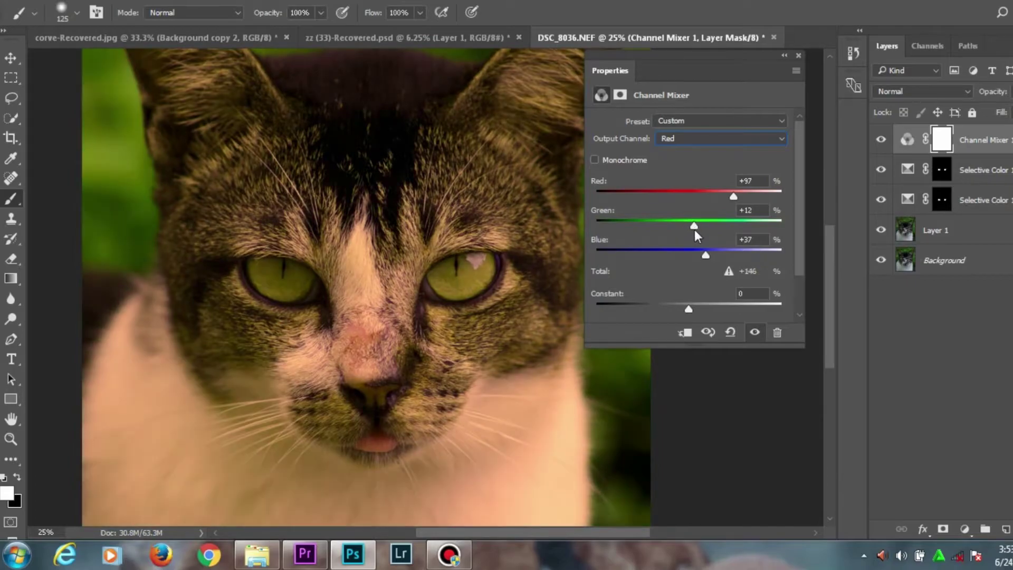
pyautogui.click(799, 56)
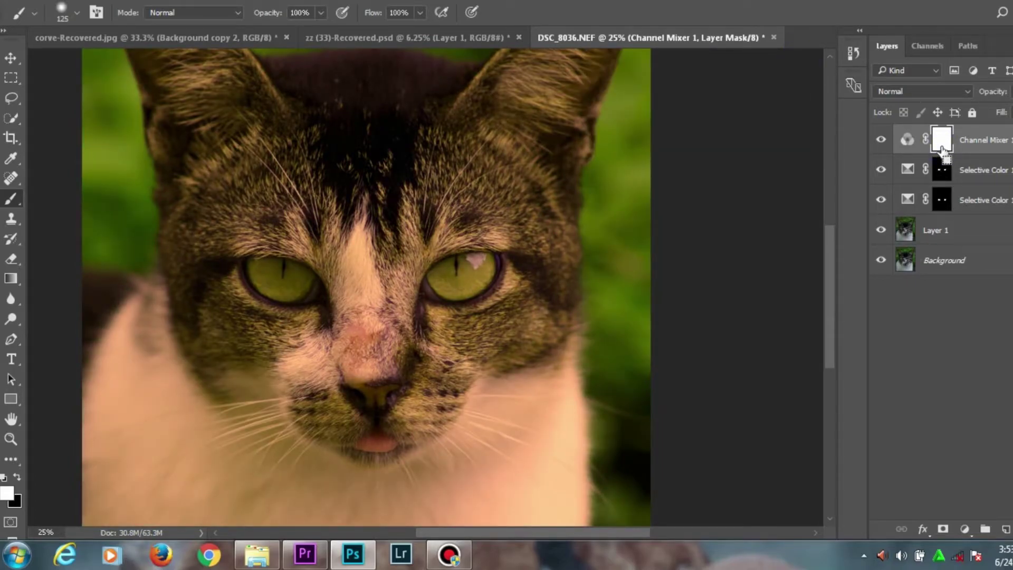
# Invert the Channel Mixer layer's white mask and reveal its effect on both eyes with white brush strokes.
pyautogui.hotkey('ctrl', 'i')
pyautogui.moveTo(291, 274)
pyautogui.mouseDown()
pyautogui.moveTo(260, 281)
pyautogui.moveTo(273, 278)
pyautogui.moveTo(260, 269)
pyautogui.moveTo(303, 279)
pyautogui.moveTo(281, 290)
pyautogui.moveTo(258, 268)
pyautogui.moveTo(280, 292)
pyautogui.moveTo(295, 292)
pyautogui.moveTo(299, 272)
pyautogui.moveTo(256, 268)
pyautogui.moveTo(275, 291)
pyautogui.moveTo(313, 243)
pyautogui.moveTo(292, 279)
pyautogui.moveTo(265, 273)
pyautogui.moveTo(296, 285)
pyautogui.moveTo(271, 285)
pyautogui.moveTo(258, 267)
pyautogui.moveTo(281, 292)
pyautogui.moveTo(299, 288)
pyautogui.moveTo(299, 272)
pyautogui.moveTo(261, 266)
pyautogui.moveTo(289, 290)
pyautogui.mouseUp()
pyautogui.hotkey('ctrl', 'z')
pyautogui.moveTo(456, 275)
pyautogui.mouseDown()
pyautogui.moveTo(444, 283)
pyautogui.moveTo(484, 278)
pyautogui.moveTo(476, 265)
pyautogui.moveTo(445, 275)
pyautogui.mouseUp()
pyautogui.moveTo(265, 283)
pyautogui.mouseDown()
pyautogui.moveTo(292, 288)
pyautogui.moveTo(278, 288)
pyautogui.moveTo(264, 269)
pyautogui.moveTo(300, 276)
pyautogui.moveTo(271, 287)
pyautogui.mouseUp()
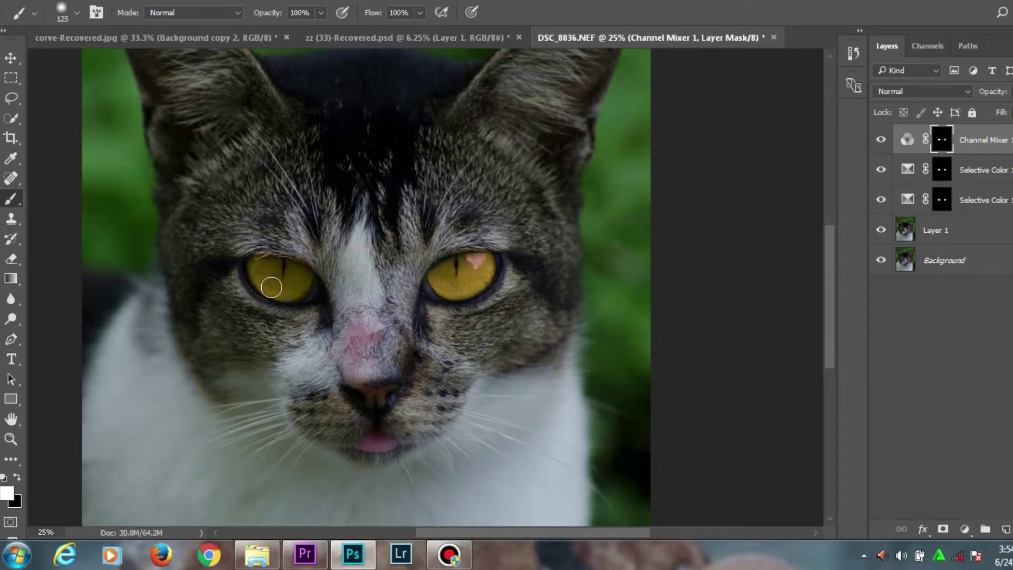
# Paint black on the Channel Mixer mask at the inner corner of the left eye.
pyautogui.hotkey('ctrl', '-')
pyautogui.press('x')
pyautogui.moveTo(393, 290)
pyautogui.mouseDown()
pyautogui.moveTo(355, 277)
pyautogui.moveTo(410, 299)
pyautogui.mouseUp()
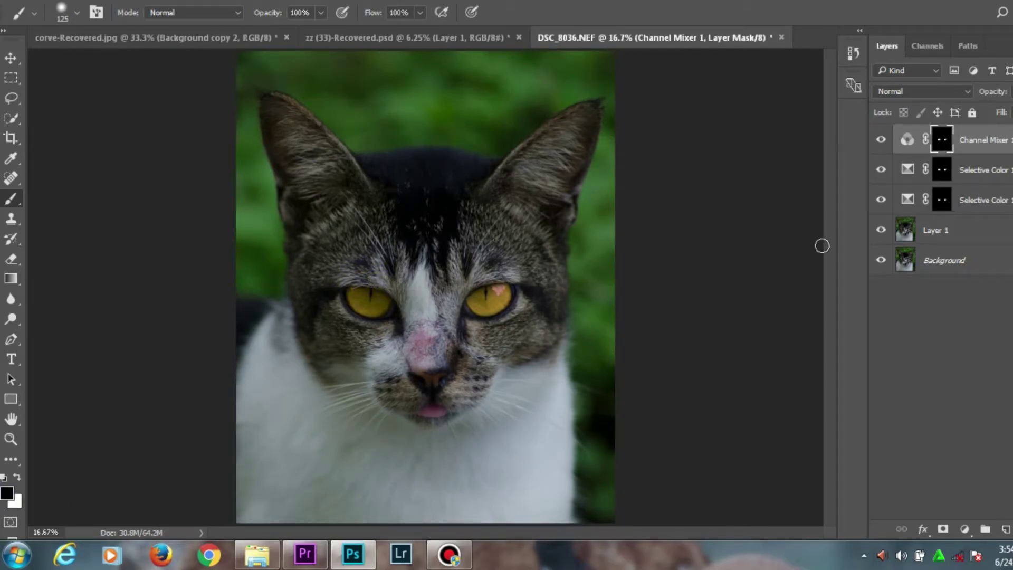
# Toggle the Channel Mixer layer's visibility to compare the eye color before and after.
pyautogui.click(880, 140)
pyautogui.click(881, 140)
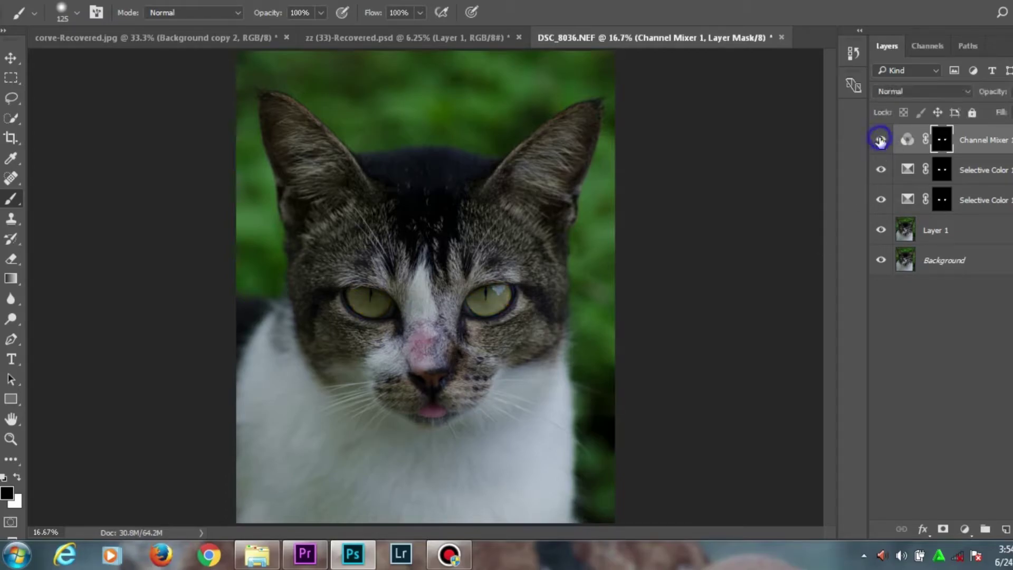
pyautogui.click(879, 142)
pyautogui.click(879, 141)
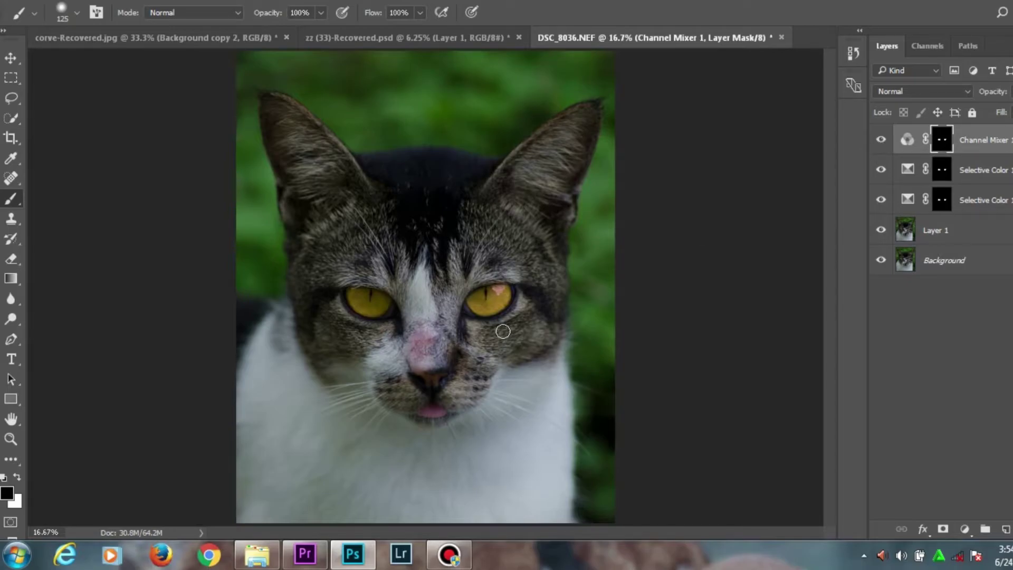
# Add a new Selective Color adjustment layer above the Channel Mixer layer.
pyautogui.hotkey('ctrl', '+')
pyautogui.hotkey('ctrl', '+')
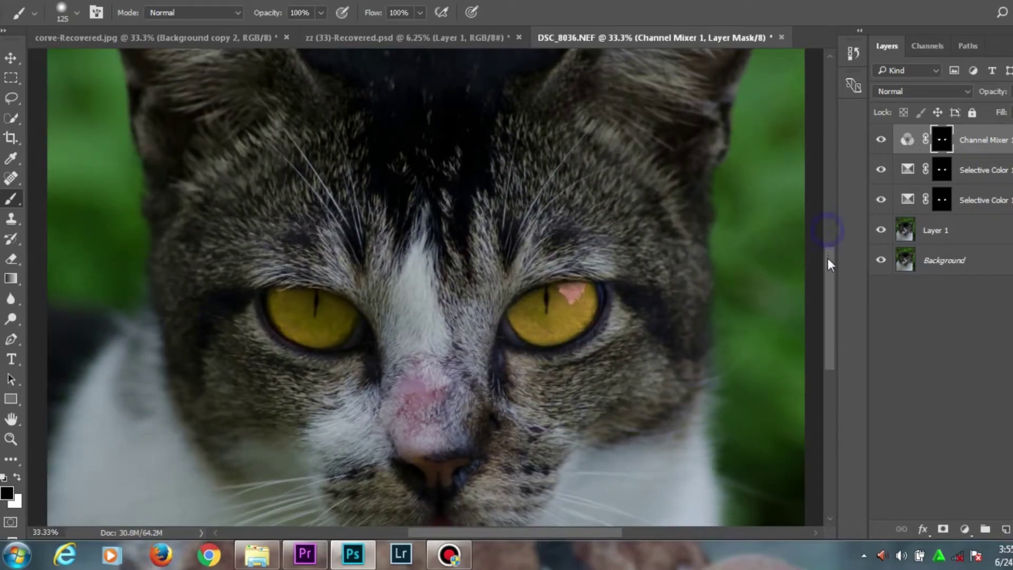
pyautogui.moveTo(828, 258); pyautogui.dragTo(828, 273)
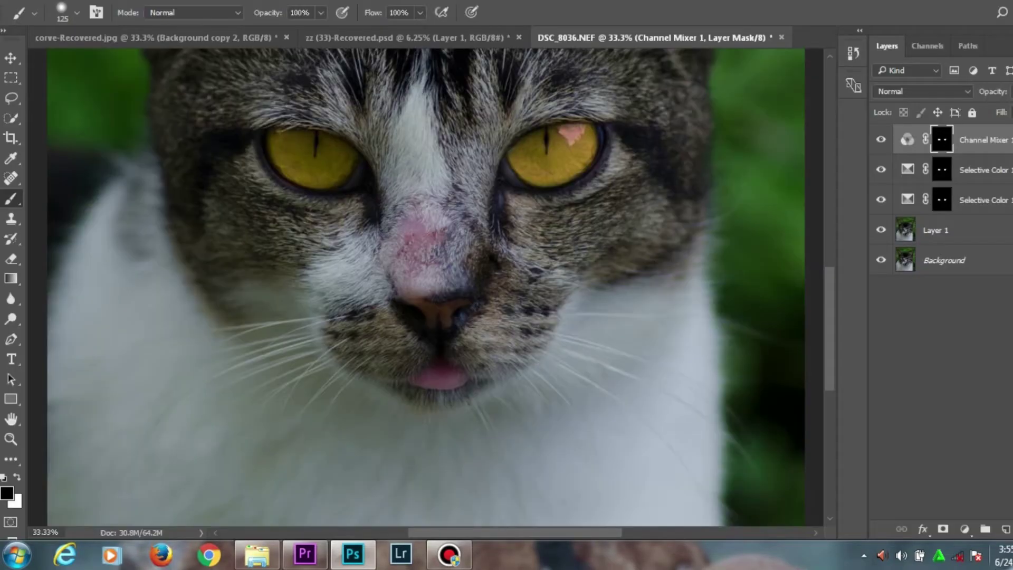
pyautogui.click(966, 528)
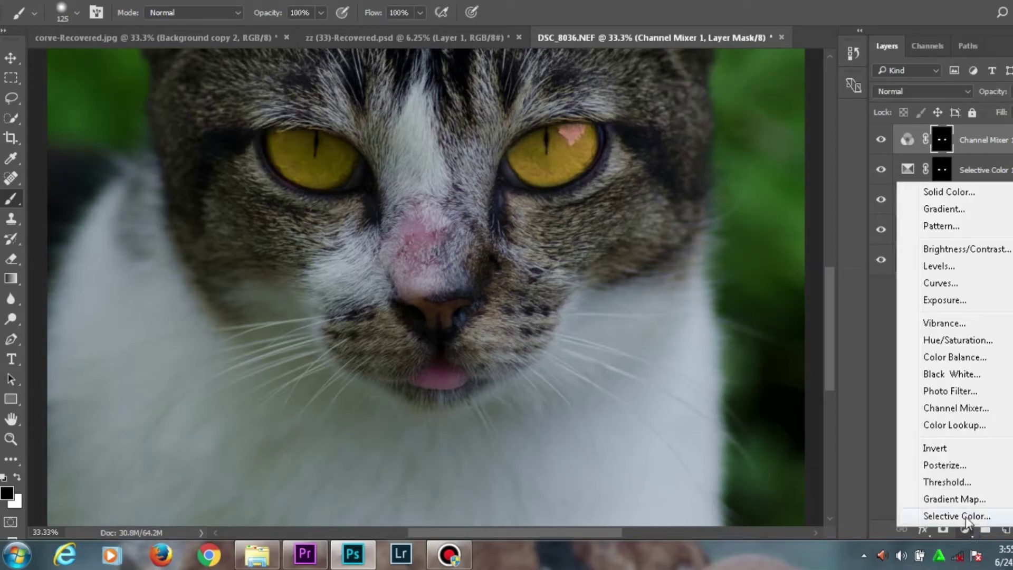
pyautogui.click(966, 517)
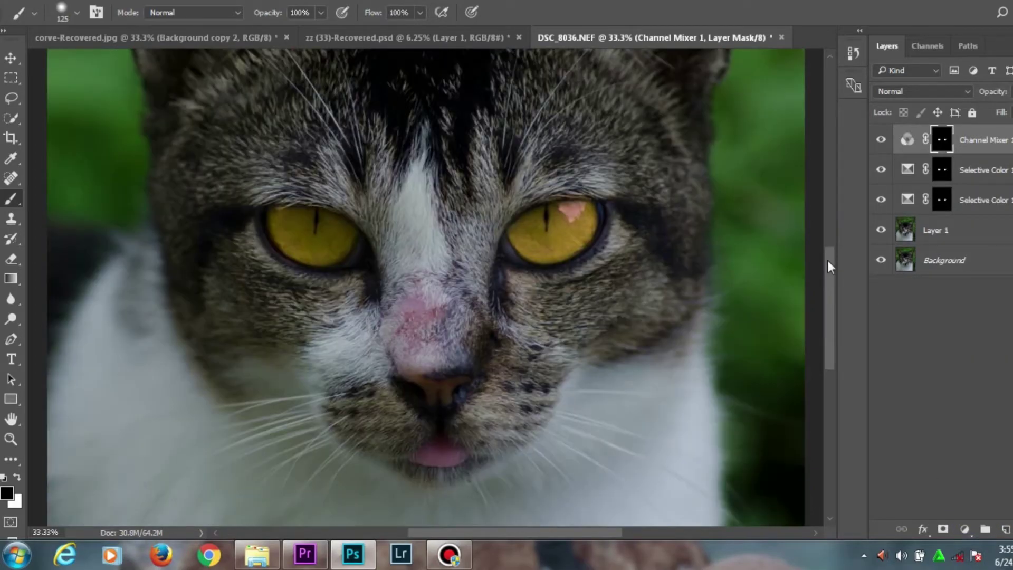
pyautogui.moveTo(827, 261); pyautogui.dragTo(827, 271)
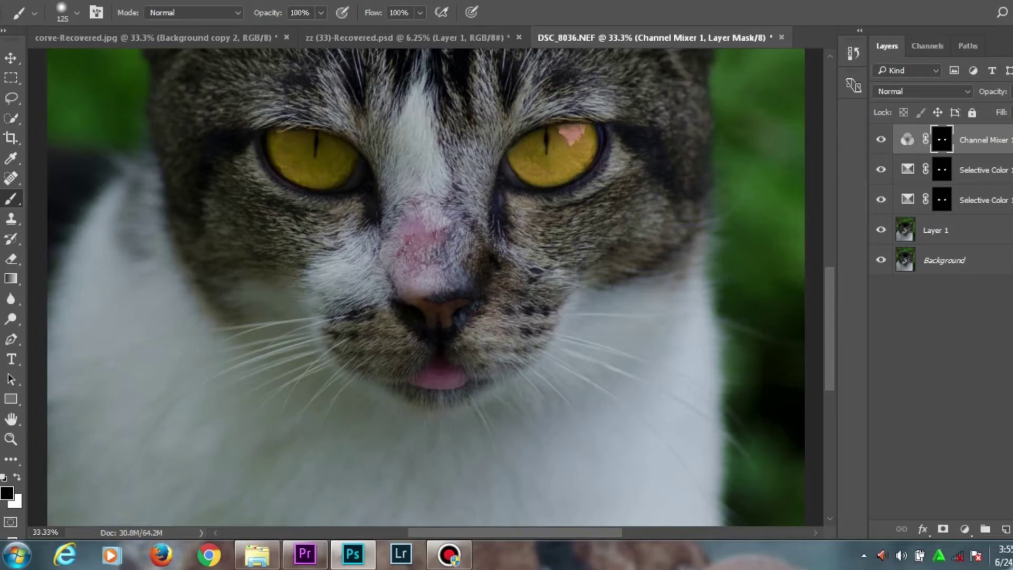
pyautogui.click(966, 528)
pyautogui.click(956, 516)
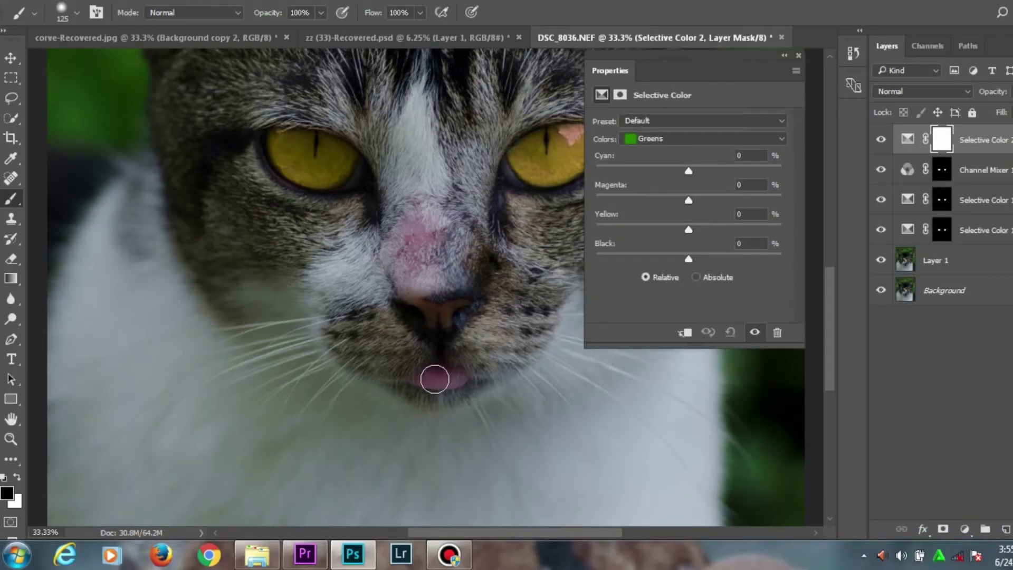
# Set the Magentas range of the new Selective Color layer to Cyan -24%, Yellow -33% and Black +28%, and raise Magenta slightly.
pyautogui.click(680, 139)
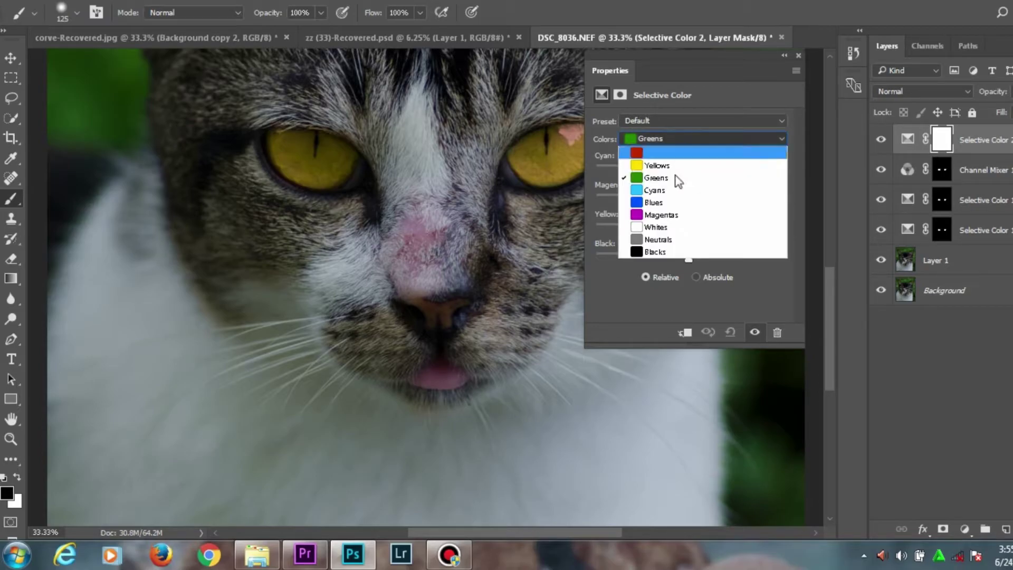
pyautogui.click(673, 215)
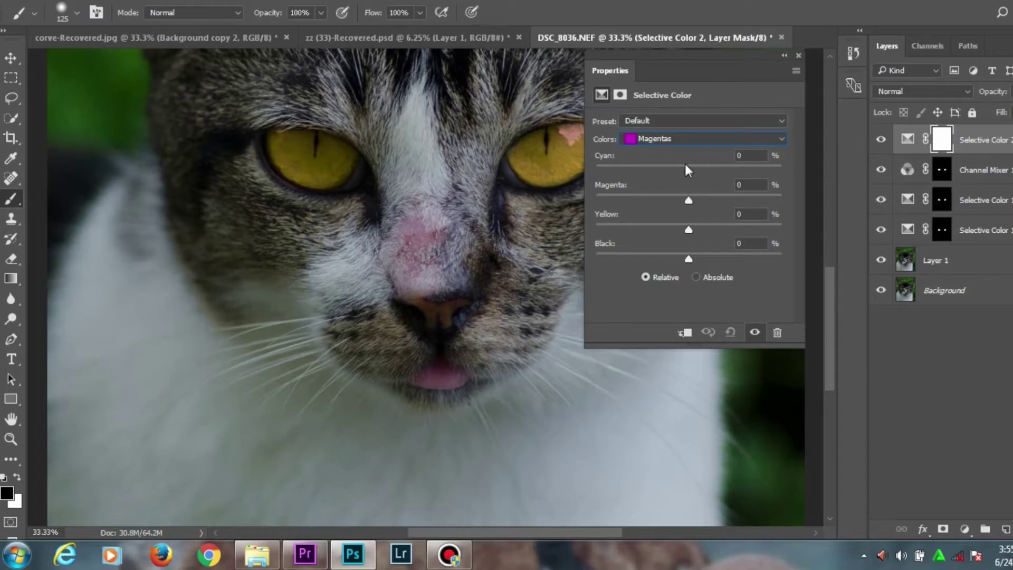
pyautogui.moveTo(689, 172); pyautogui.dragTo(667, 177)
pyautogui.moveTo(690, 229); pyautogui.dragTo(643, 234)
pyautogui.moveTo(720, 235); pyautogui.dragTo(665, 260)
pyautogui.moveTo(730, 259); pyautogui.dragTo(731, 259)
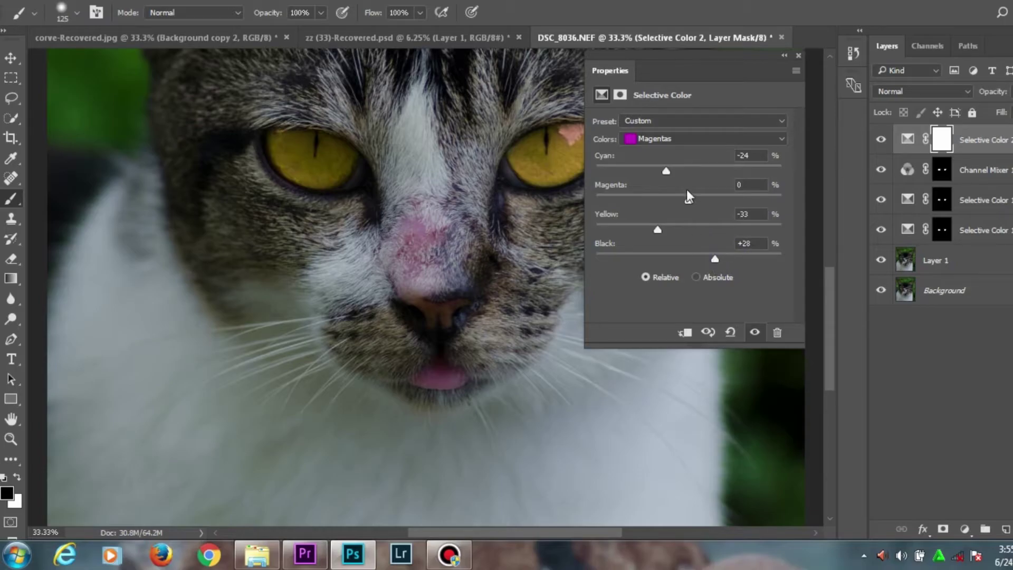
pyautogui.moveTo(690, 204)
pyautogui.mouseDown()
pyautogui.moveTo(671, 203)
pyautogui.moveTo(705, 205)
pyautogui.mouseUp()
# Close the adjustment settings and invert the new Selective Color layer's mask to black.
pyautogui.click(798, 56)
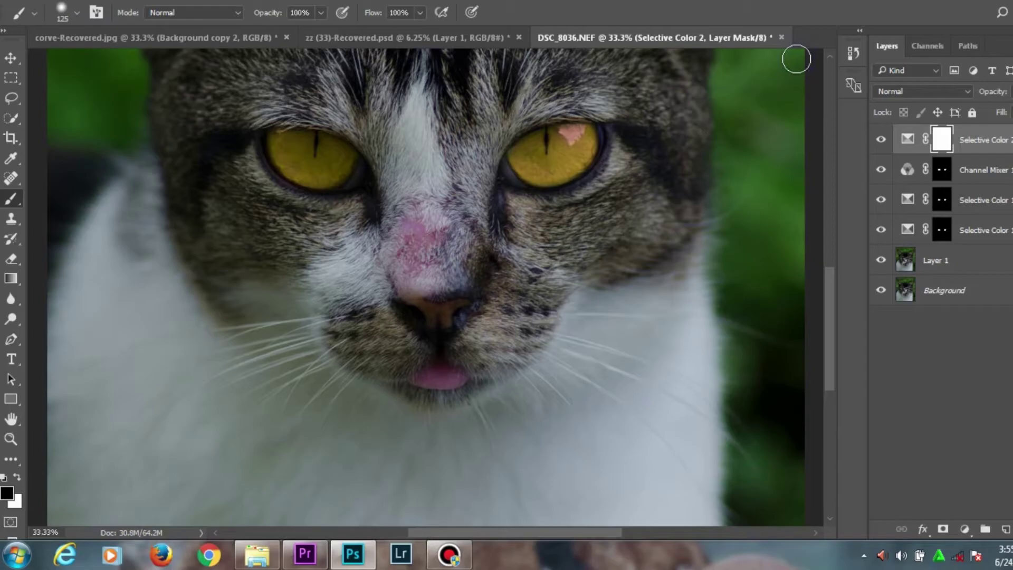
pyautogui.hotkey('ctrl', 'i')
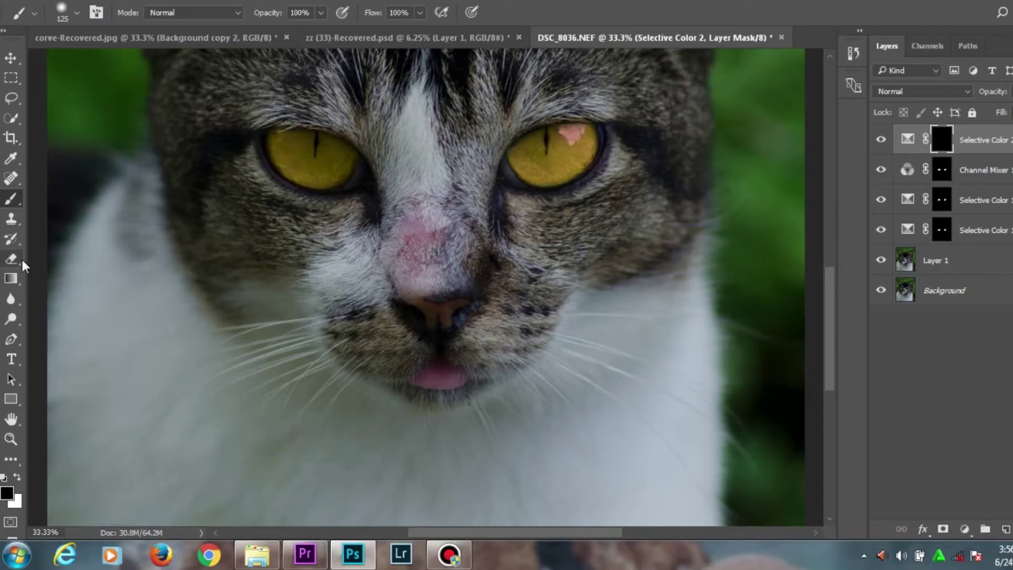
# Paint the tongue white on the Selective Color layer's mask with a 90 px brush, and duplicate the layer twice.
pyautogui.click(17, 477)
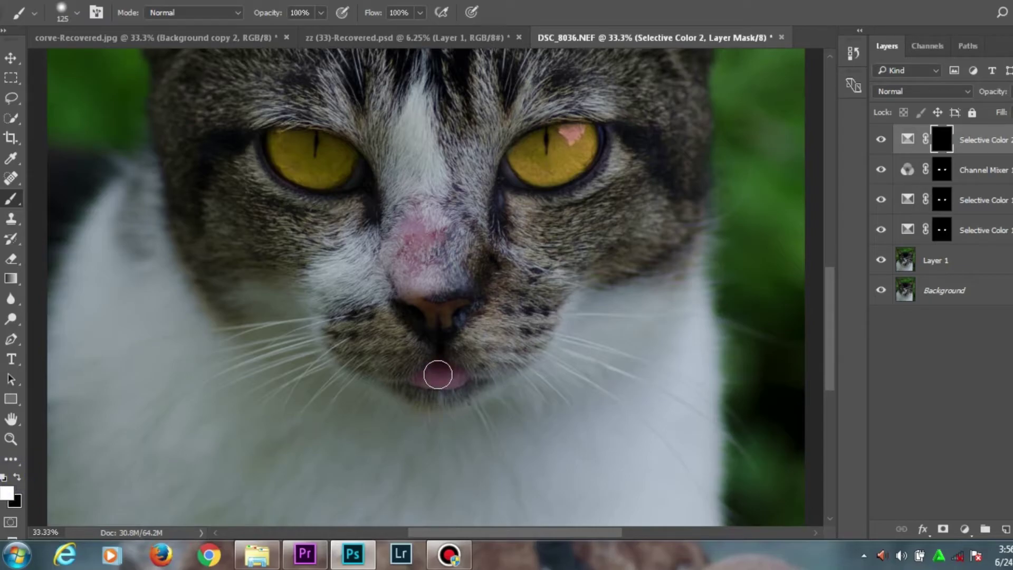
pyautogui.press('[')
pyautogui.press('[')
pyautogui.moveTo(438, 374)
pyautogui.mouseDown()
pyautogui.moveTo(445, 369)
pyautogui.moveTo(422, 382)
pyautogui.moveTo(442, 379)
pyautogui.mouseUp()
pyautogui.click(457, 382)
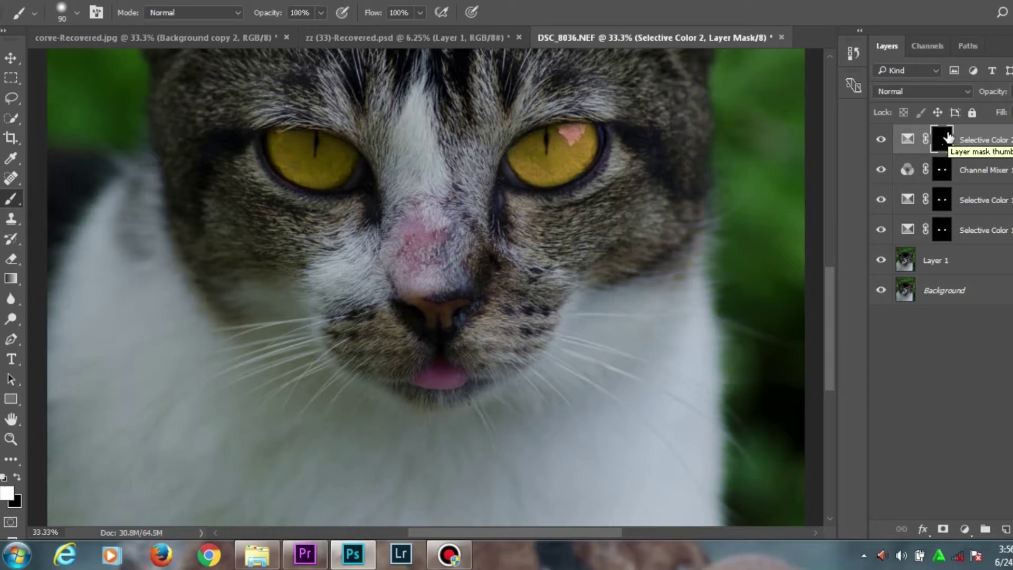
pyautogui.hotkey('ctrl', 'j')
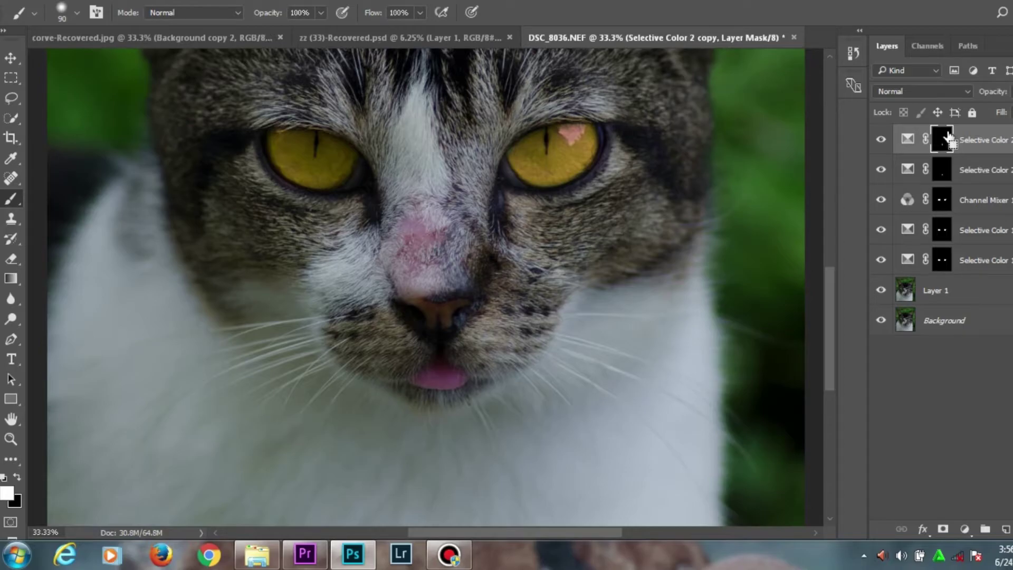
pyautogui.hotkey('ctrl', 'j')
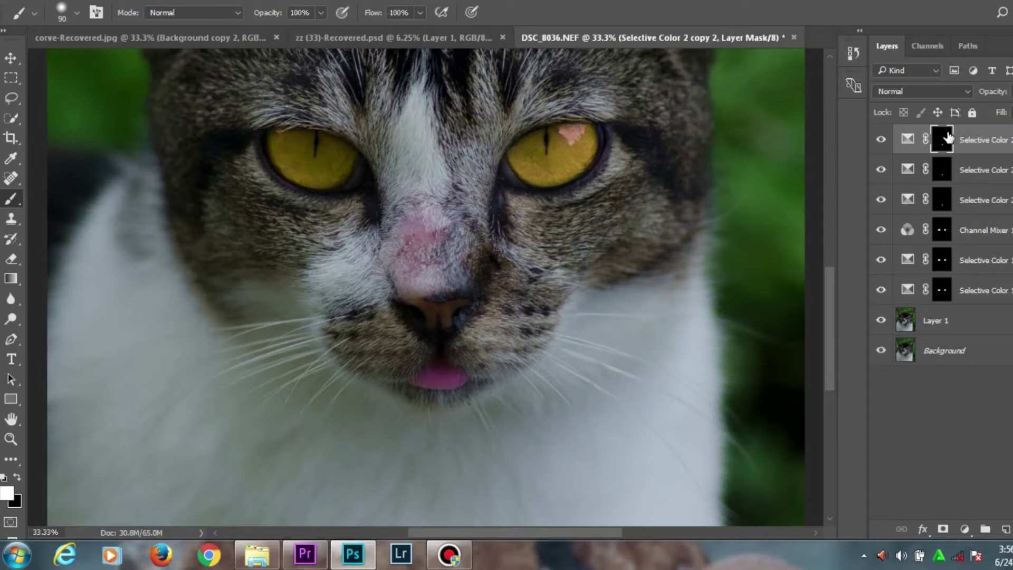
# Add a new Selective Color layer on top with Reds at Cyan -53%, Magenta +23%, Yellow +20% and Black +15%.
pyautogui.moveTo(828, 289)
pyautogui.mouseDown()
pyautogui.moveTo(831, 319)
pyautogui.moveTo(825, 281)
pyautogui.mouseUp()
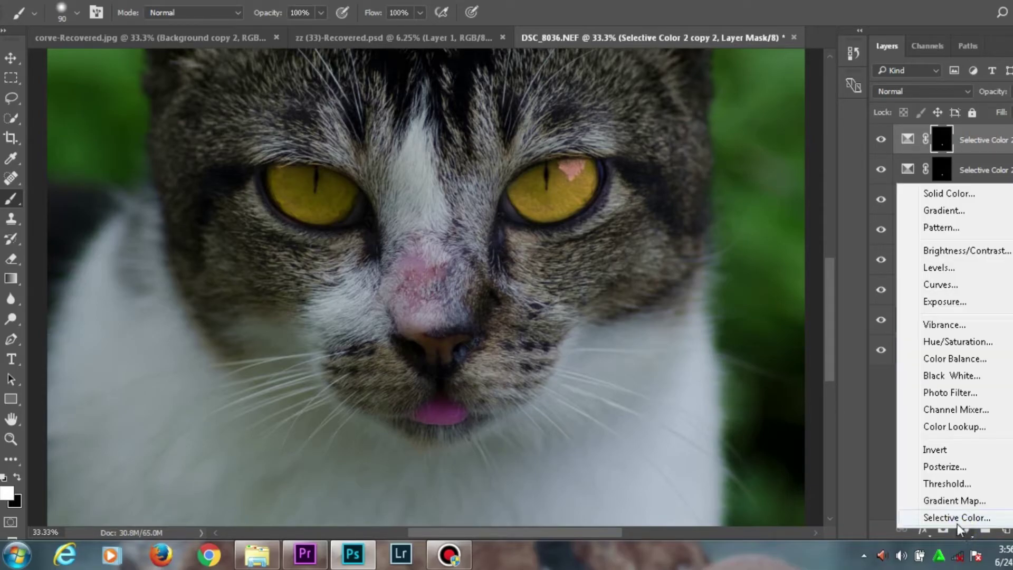
pyautogui.click(956, 518)
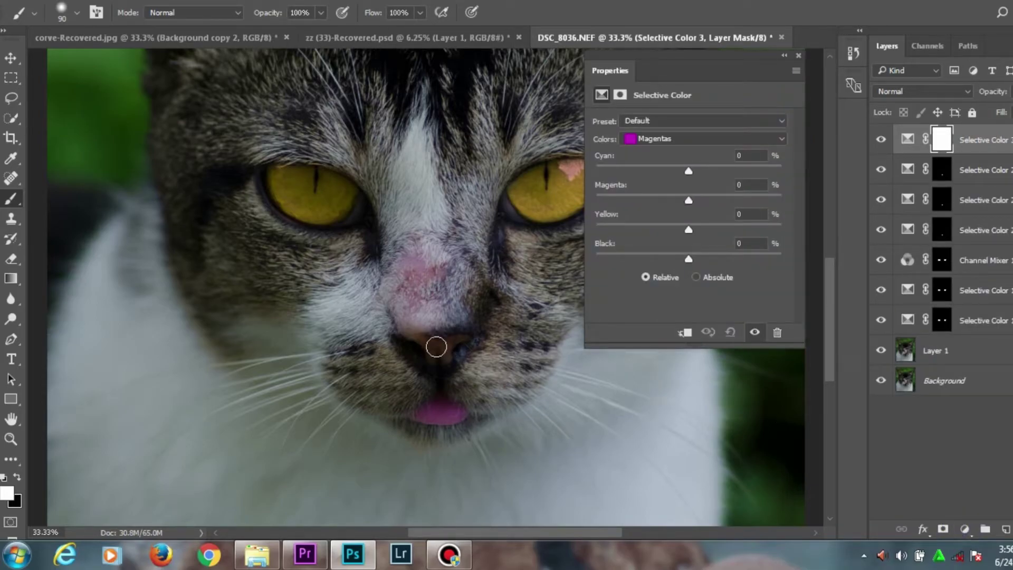
pyautogui.click(663, 140)
pyautogui.click(654, 156)
pyautogui.moveTo(689, 172); pyautogui.dragTo(705, 261)
pyautogui.click(663, 139)
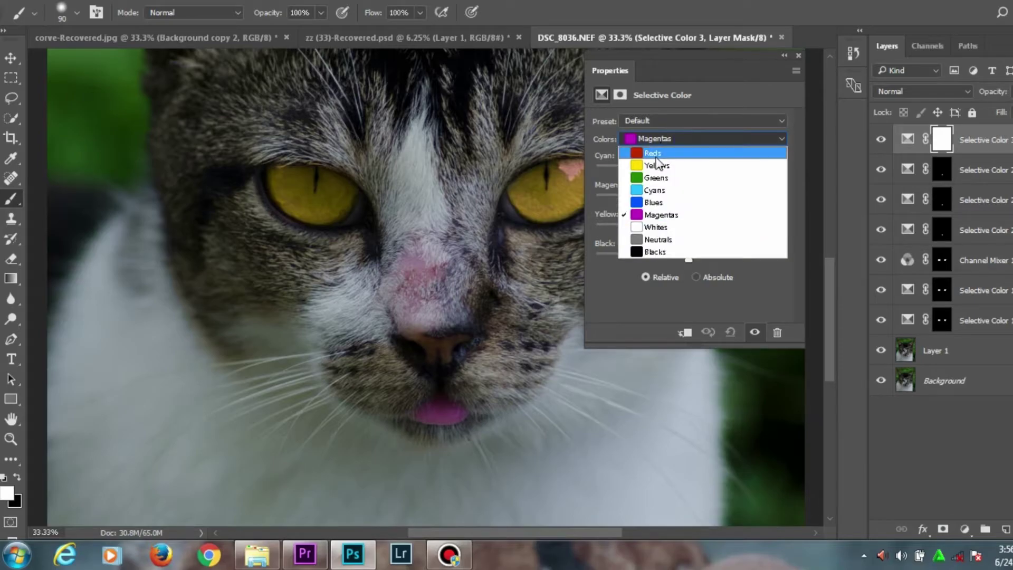
pyautogui.click(655, 154)
pyautogui.moveTo(690, 173); pyautogui.dragTo(702, 259)
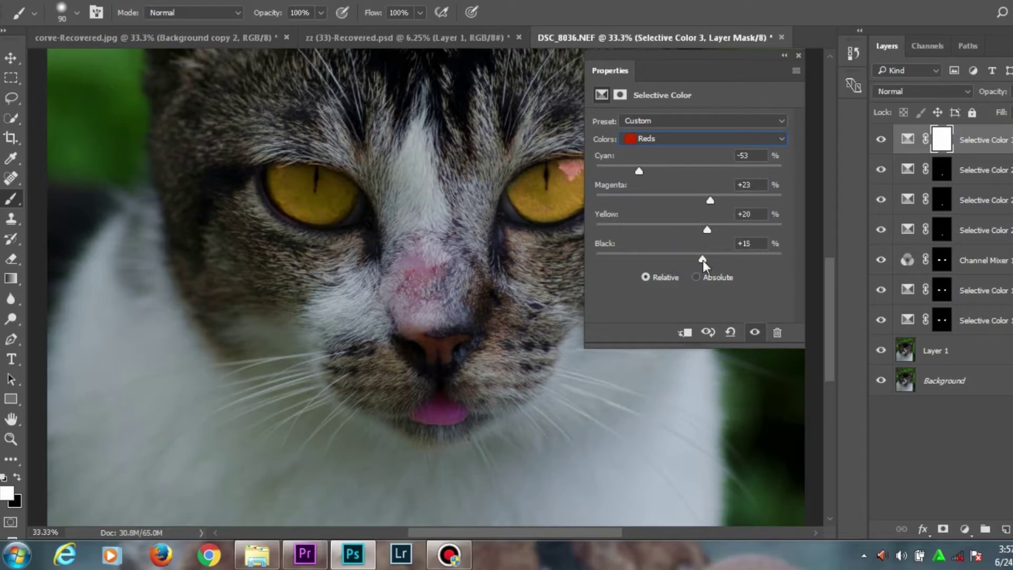
pyautogui.click(799, 55)
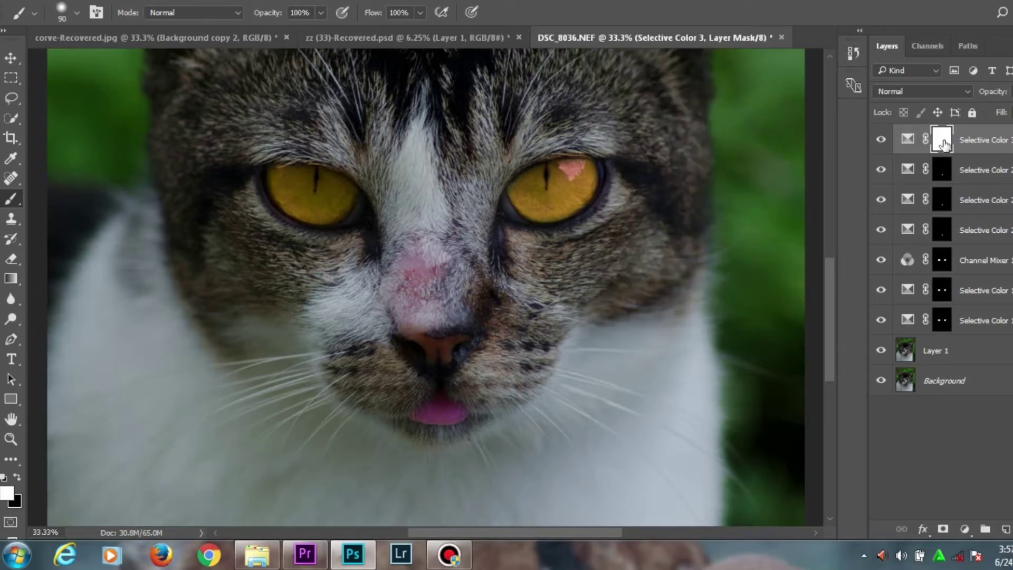
# Invert the new layer's mask, paint the nose tip white with an 80 px brush, and duplicate the layer twice.
pyautogui.hotkey('ctrl', 'i')
pyautogui.press('[')
pyautogui.click(434, 341)
pyautogui.moveTo(434, 342)
pyautogui.mouseDown()
pyautogui.moveTo(461, 337)
pyautogui.moveTo(446, 353)
pyautogui.moveTo(418, 339)
pyautogui.moveTo(461, 343)
pyautogui.moveTo(445, 353)
pyautogui.mouseUp()
pyautogui.hotkey('ctrl', 'j')
pyautogui.hotkey('ctrl', 'j')
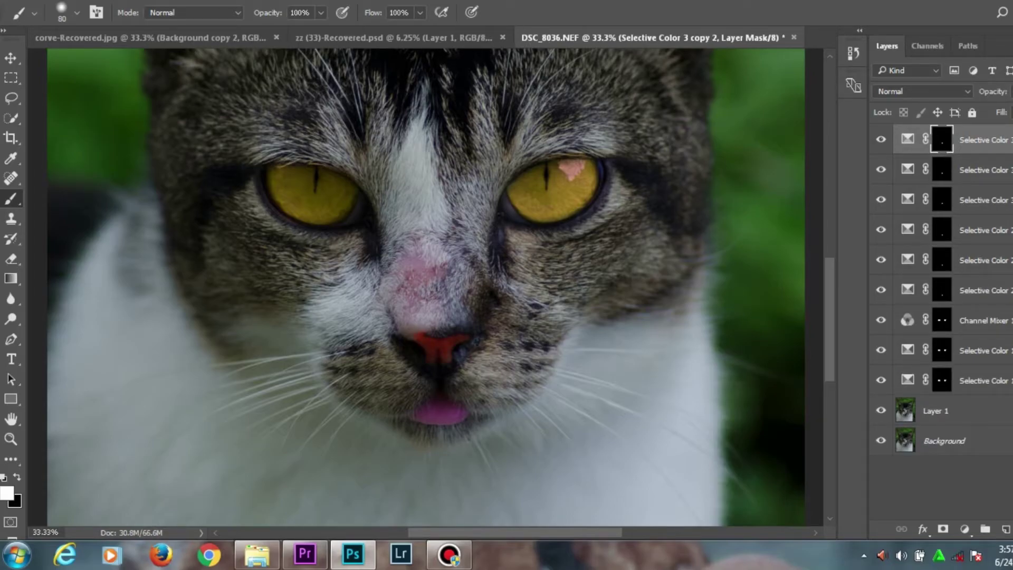
# Reduce the opacity of the topmost Selective Color copy over the nose.
pyautogui.click(1012, 91)
pyautogui.moveTo(1012, 116); pyautogui.dragTo(1011, 117)
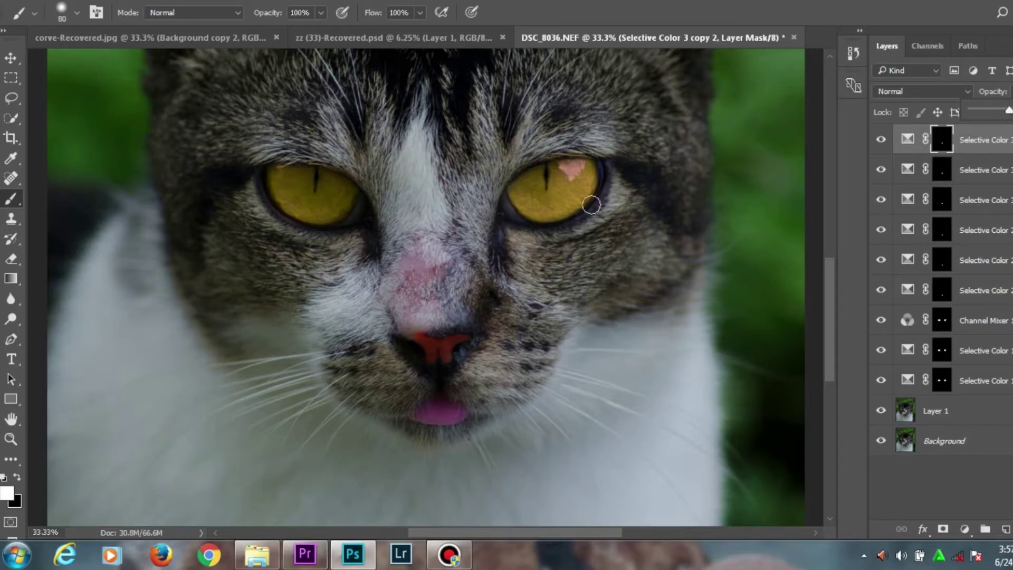
pyautogui.moveTo(832, 296); pyautogui.dragTo(829, 252)
pyautogui.hotkey('ctrl', '-')
pyautogui.hotkey('ctrl', '-')
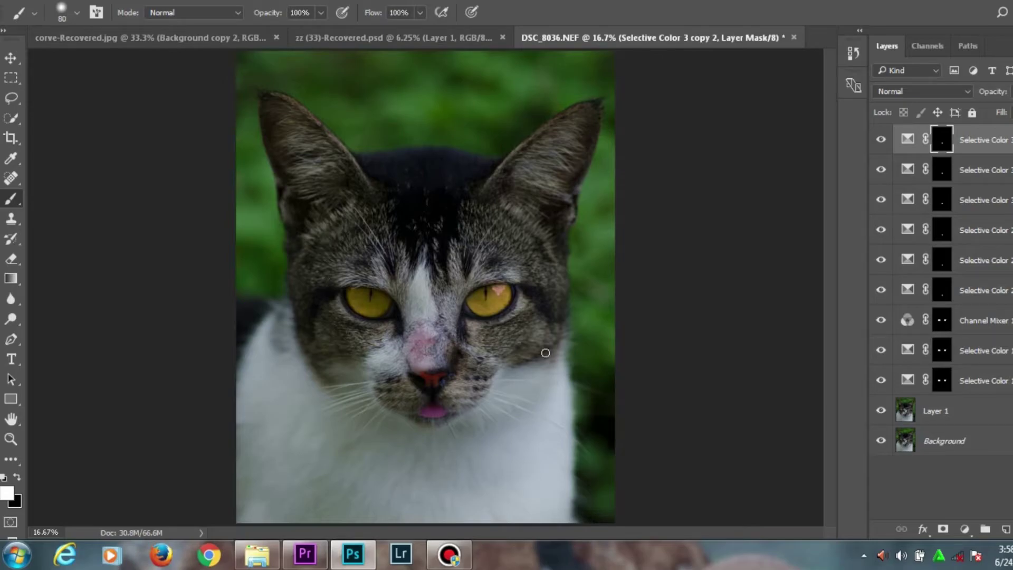
# Add another Selective Color layer and set its Reds to Cyan -59%, Magenta -43%, Yellow +14% and Black +13%.
pyautogui.click(966, 529)
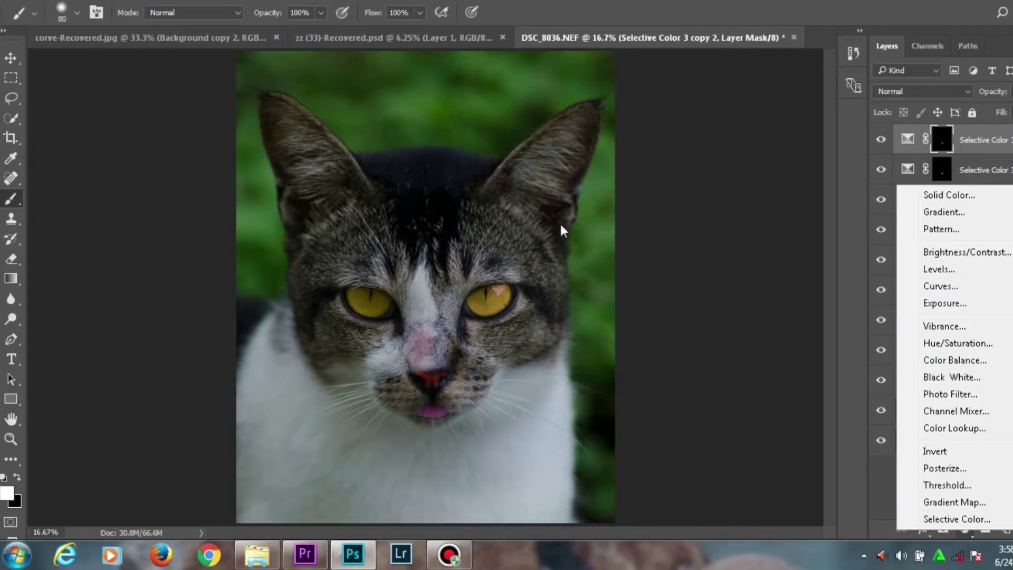
pyautogui.click(953, 518)
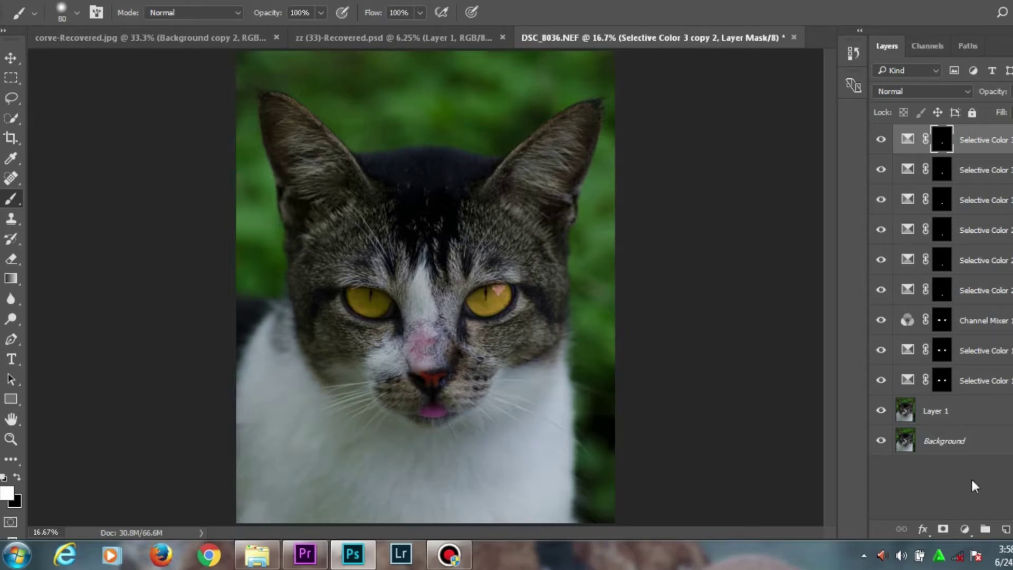
pyautogui.click(966, 530)
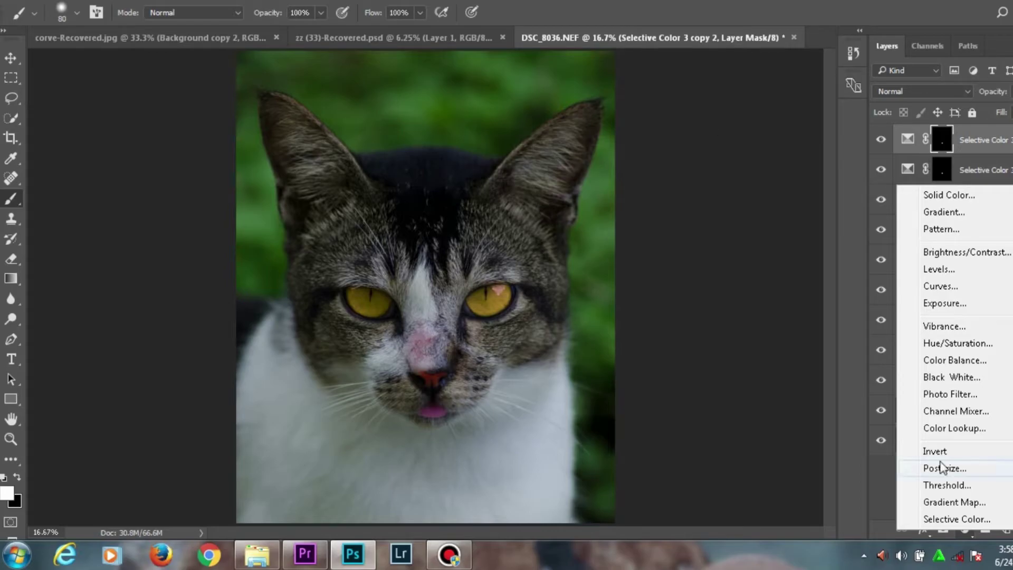
pyautogui.click(954, 519)
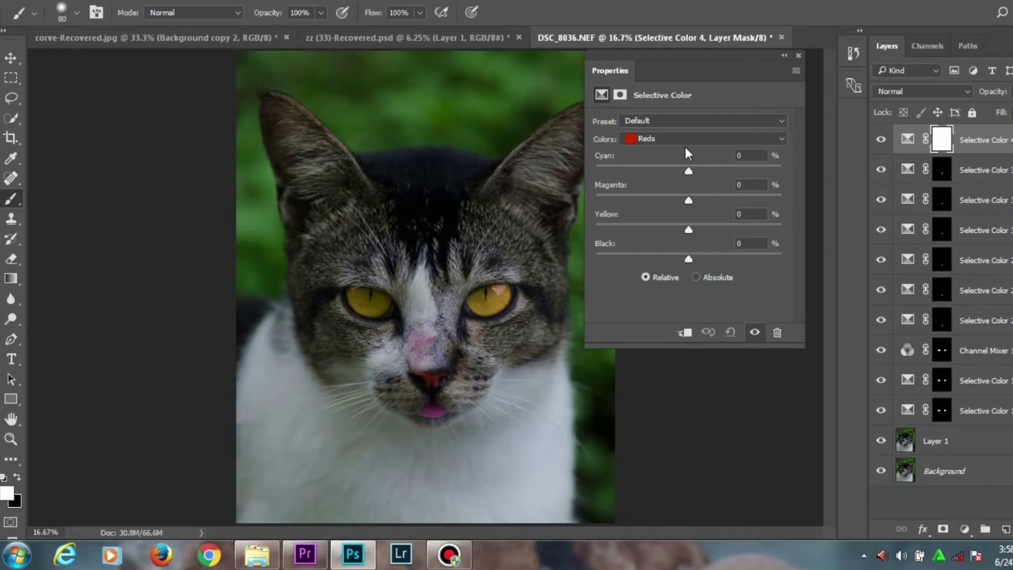
pyautogui.moveTo(689, 170); pyautogui.dragTo(648, 210)
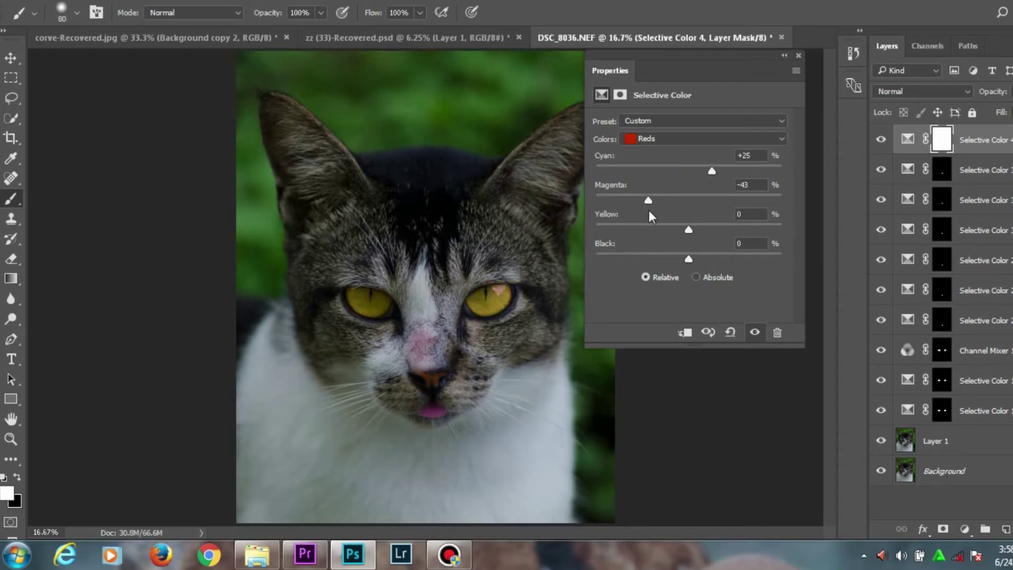
pyautogui.moveTo(710, 173); pyautogui.dragTo(635, 177)
pyautogui.moveTo(688, 229); pyautogui.dragTo(702, 259)
# Set the same layer's Yellows to Cyan -65%, Magenta +17%, Yellow +5% and Black -27%, and close the adjustment settings.
pyautogui.click(673, 139)
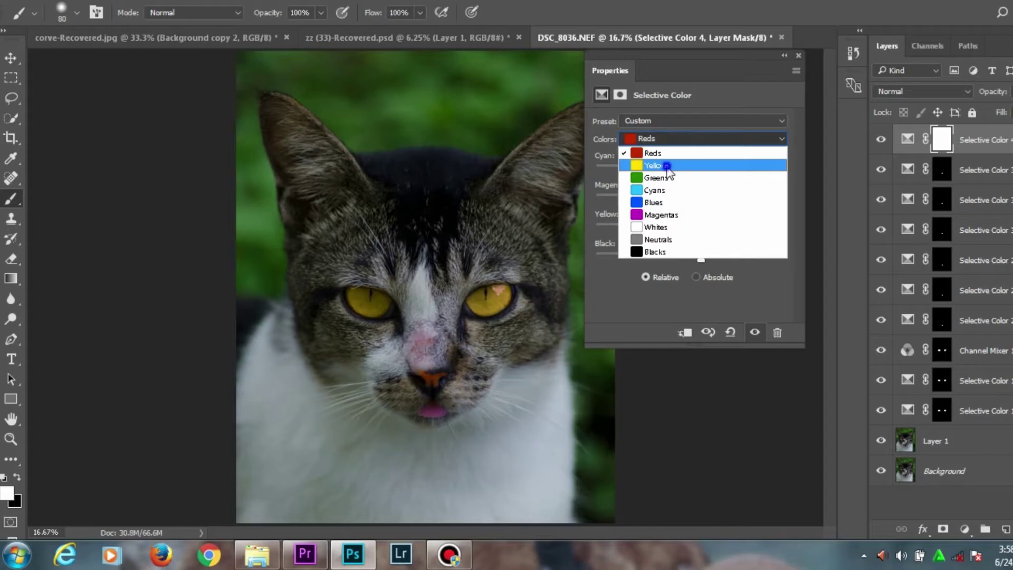
pyautogui.click(669, 166)
pyautogui.moveTo(689, 171); pyautogui.dragTo(629, 186)
pyautogui.moveTo(689, 200); pyautogui.dragTo(663, 260)
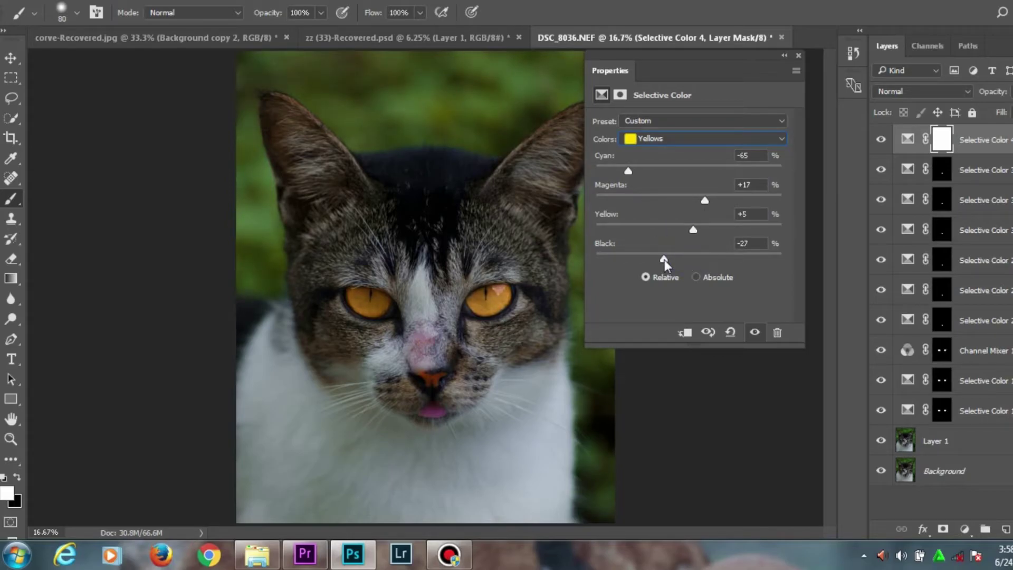
pyautogui.moveTo(701, 242); pyautogui.dragTo(701, 259)
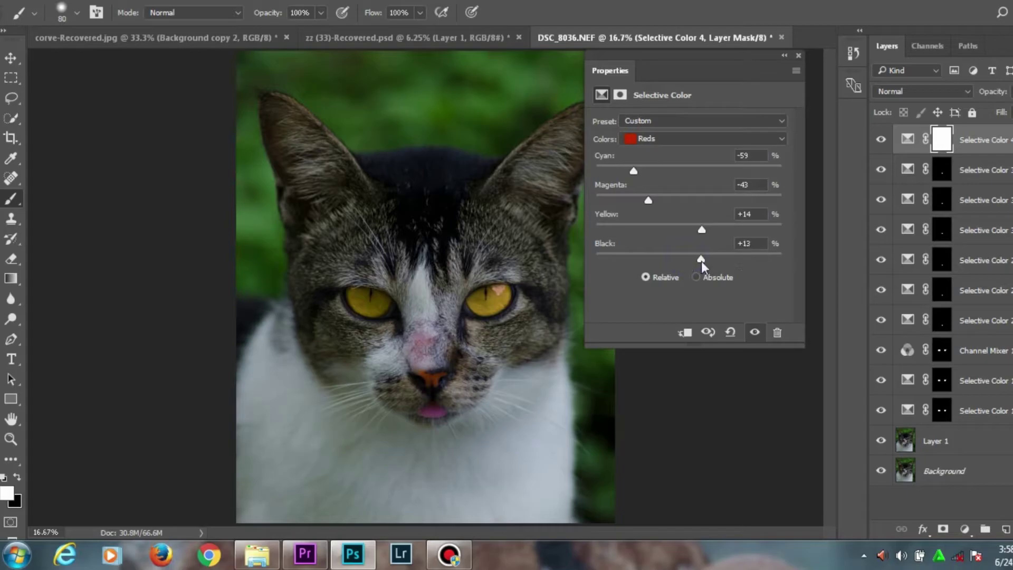
pyautogui.click(673, 140)
pyautogui.click(666, 154)
pyautogui.moveTo(689, 170); pyautogui.dragTo(629, 185)
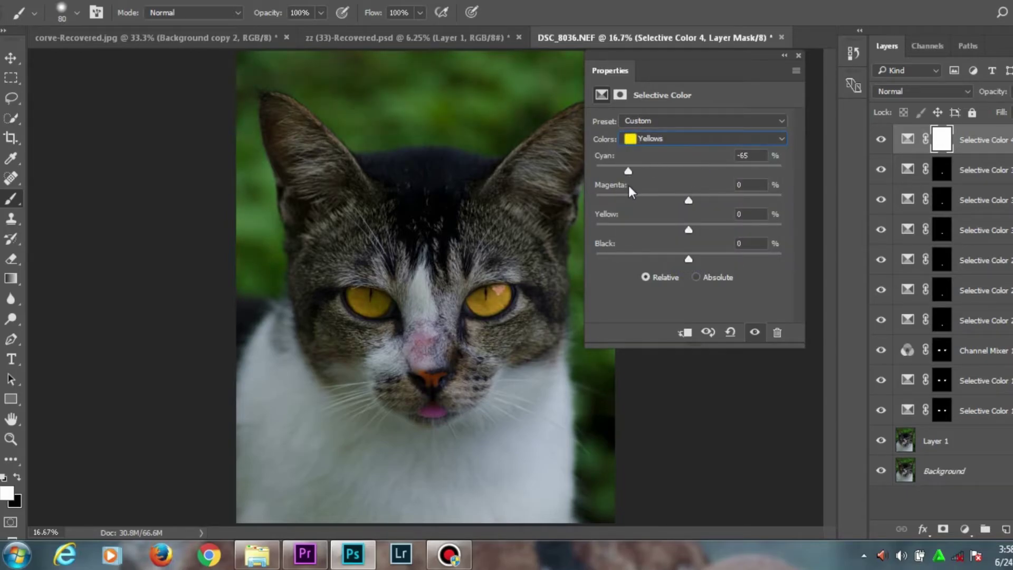
pyautogui.moveTo(689, 200); pyautogui.dragTo(666, 264)
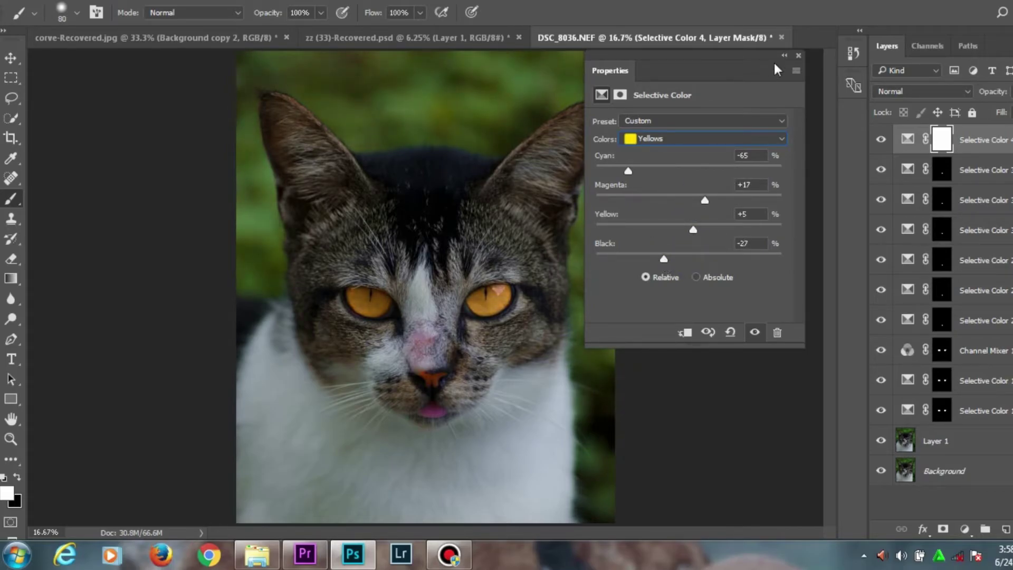
pyautogui.click(796, 52)
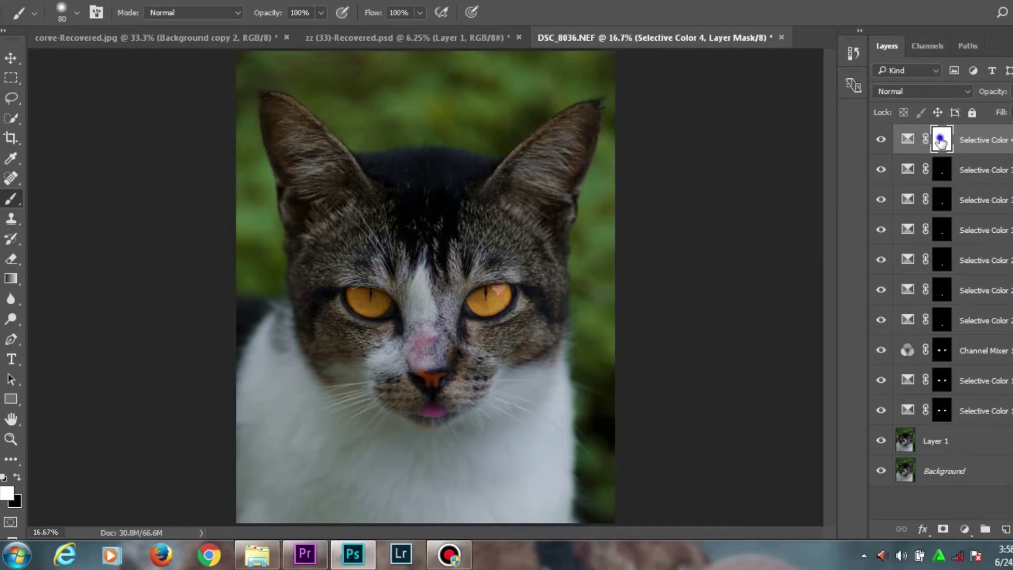
# Invert the layer's mask to black and paint white over the image's left ear and the fur below it with a 175 px brush.
pyautogui.hotkey('ctrl', 'i')
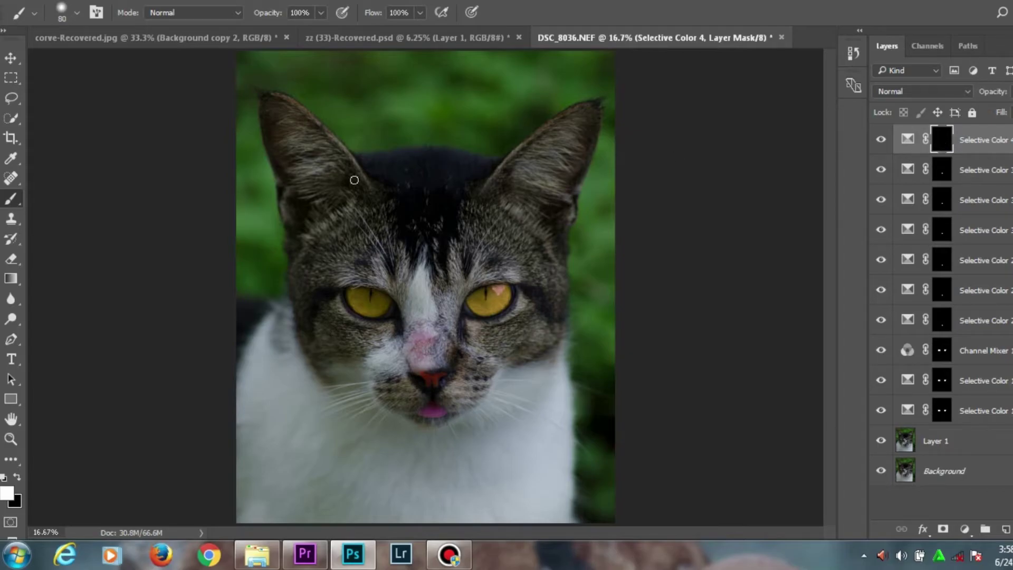
pyautogui.hotkey('ctrl', '+')
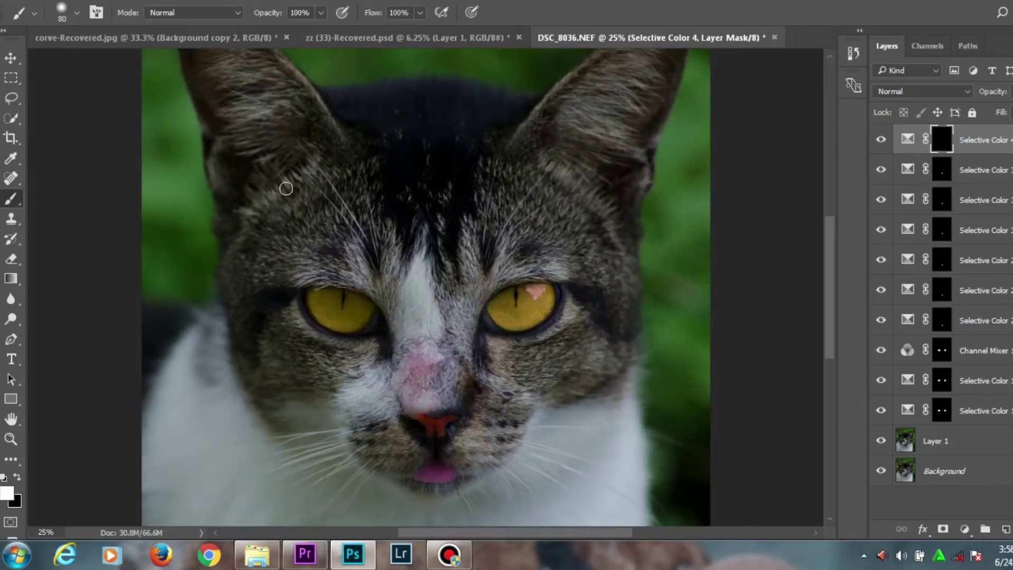
pyautogui.moveTo(832, 269); pyautogui.dragTo(831, 249)
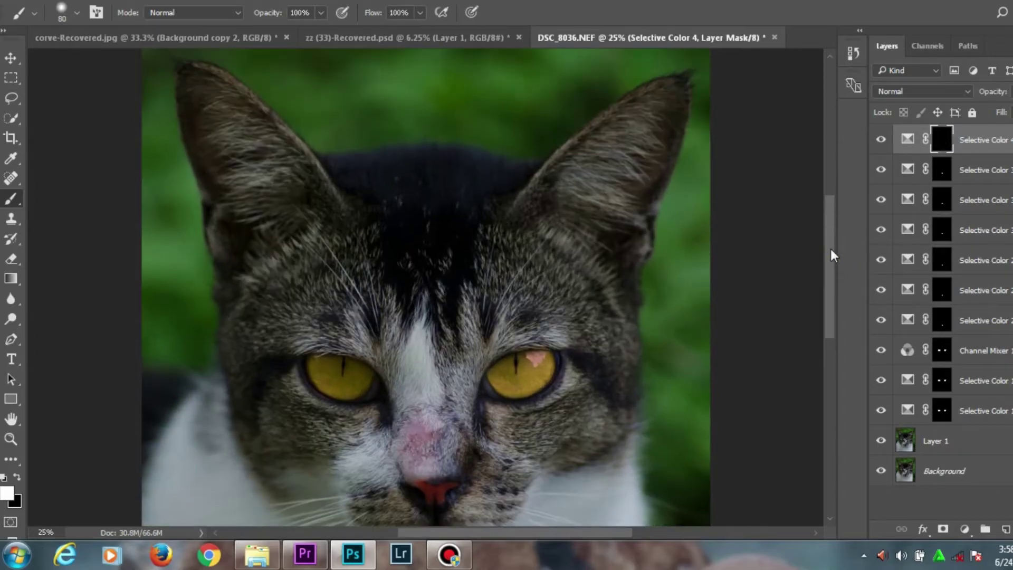
pyautogui.press(']')
pyautogui.press(']')
pyautogui.press(']')
pyautogui.press(']')
pyautogui.press(']')
pyautogui.moveTo(203, 80); pyautogui.dragTo(307, 176)
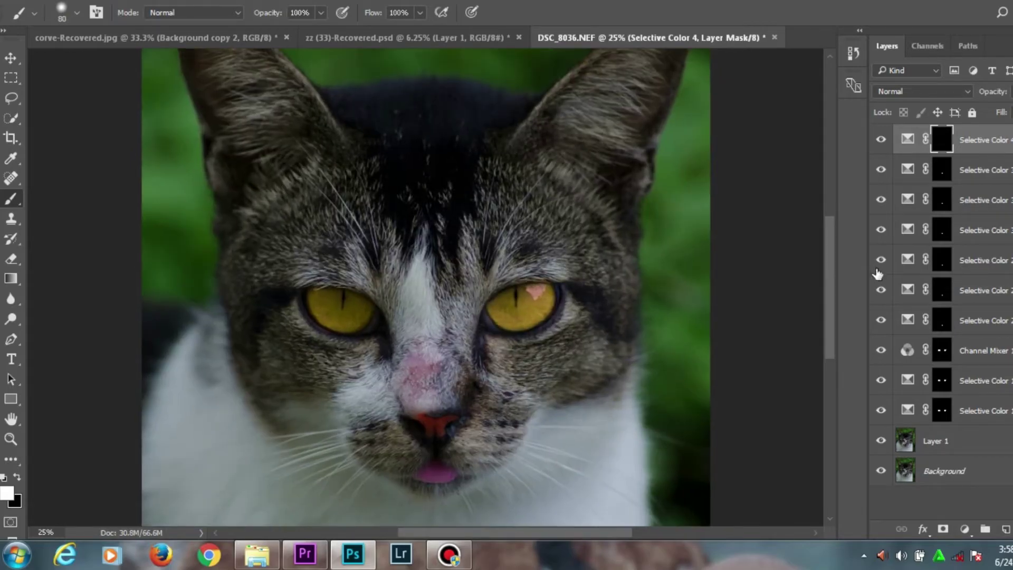
pyautogui.moveTo(831, 269); pyautogui.dragTo(831, 248)
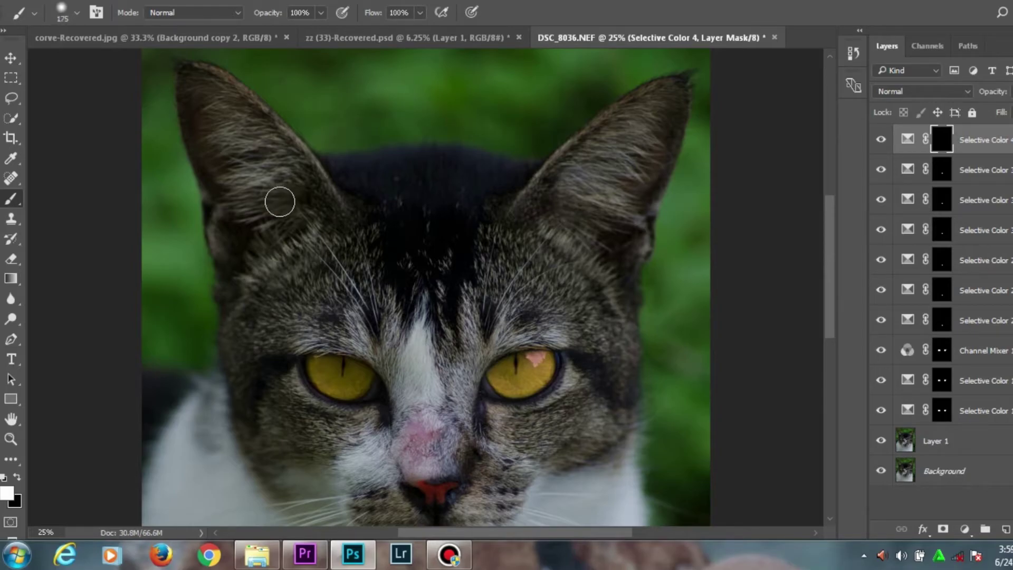
pyautogui.press(']')
pyautogui.press(']')
pyautogui.press(']')
pyautogui.press(']')
pyautogui.press(']')
pyautogui.moveTo(204, 80)
pyautogui.mouseDown()
pyautogui.moveTo(308, 178)
pyautogui.moveTo(290, 189)
pyautogui.moveTo(250, 161)
pyautogui.moveTo(304, 179)
pyautogui.moveTo(255, 162)
pyautogui.moveTo(221, 131)
pyautogui.moveTo(291, 292)
pyautogui.moveTo(295, 184)
pyautogui.moveTo(327, 237)
pyautogui.moveTo(311, 180)
pyautogui.moveTo(356, 262)
pyautogui.moveTo(313, 289)
pyautogui.moveTo(235, 276)
pyautogui.moveTo(245, 369)
pyautogui.moveTo(279, 305)
pyautogui.moveTo(235, 272)
pyautogui.moveTo(280, 269)
pyautogui.moveTo(346, 291)
pyautogui.moveTo(331, 328)
pyautogui.moveTo(382, 326)
pyautogui.mouseUp()
# Paint the mask white over the image's right ear and the fur of the right cheek, undoing the first stroke.
pyautogui.moveTo(555, 208)
pyautogui.mouseDown()
pyautogui.moveTo(654, 143)
pyautogui.moveTo(636, 248)
pyautogui.moveTo(589, 233)
pyautogui.mouseUp()
pyautogui.hotkey('ctrl', 'z')
pyautogui.moveTo(630, 164); pyautogui.dragTo(652, 112)
pyautogui.moveTo(552, 450)
pyautogui.mouseDown()
pyautogui.moveTo(474, 460)
pyautogui.moveTo(481, 495)
pyautogui.mouseUp()
pyautogui.moveTo(831, 259); pyautogui.dragTo(830, 296)
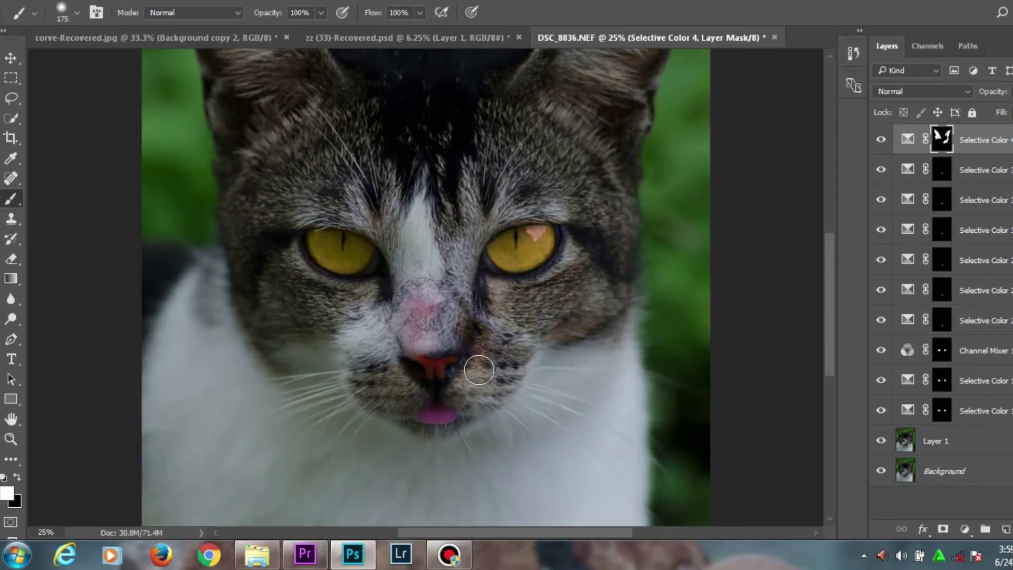
# Paint the mask white over the muzzle, the image's left cheek and the base of the right ear.
pyautogui.moveTo(496, 378)
pyautogui.mouseDown()
pyautogui.moveTo(463, 394)
pyautogui.moveTo(471, 336)
pyautogui.mouseUp()
pyautogui.moveTo(410, 377)
pyautogui.mouseDown()
pyautogui.moveTo(381, 386)
pyautogui.moveTo(423, 439)
pyautogui.mouseUp()
pyautogui.moveTo(331, 313)
pyautogui.mouseDown()
pyautogui.moveTo(310, 291)
pyautogui.moveTo(271, 328)
pyautogui.moveTo(272, 342)
pyautogui.moveTo(313, 292)
pyautogui.mouseUp()
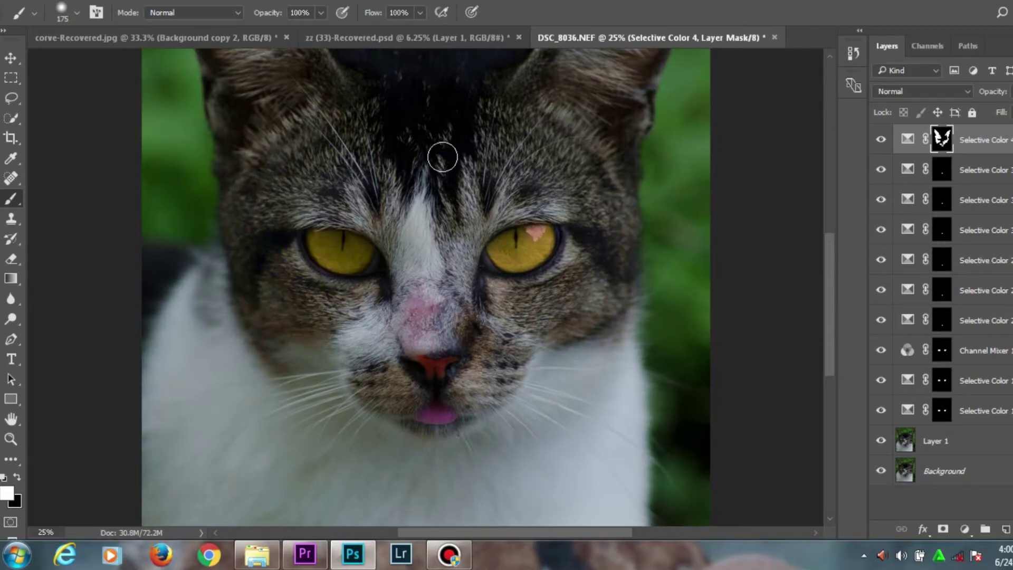
pyautogui.moveTo(832, 257); pyautogui.dragTo(833, 224)
pyautogui.click(583, 179)
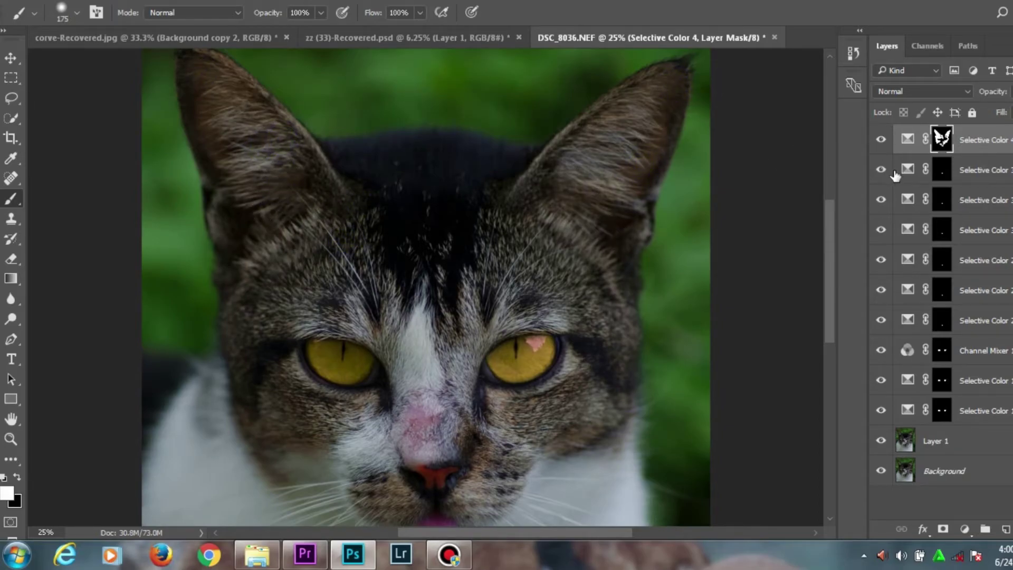
pyautogui.moveTo(830, 241)
pyautogui.mouseDown()
pyautogui.moveTo(834, 267)
pyautogui.moveTo(832, 257)
pyautogui.mouseUp()
pyautogui.hotkey('ctrl', '-')
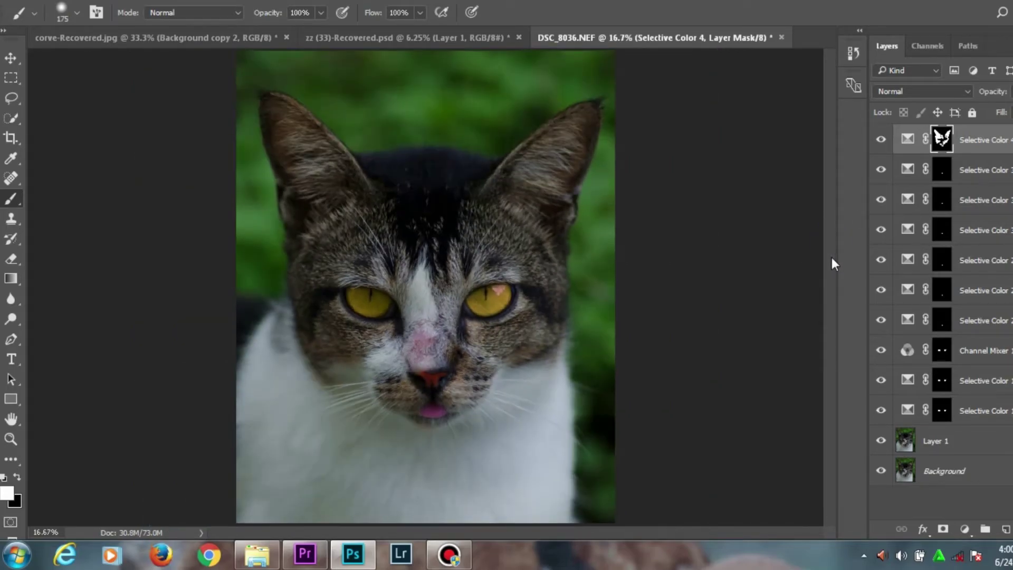
# Add another Selective Color layer on top with Yellows at Cyan -22%, Magenta +10%, Yellow -16% and Black +3%.
pyautogui.click(964, 528)
pyautogui.click(961, 517)
pyautogui.click(965, 530)
pyautogui.click(961, 516)
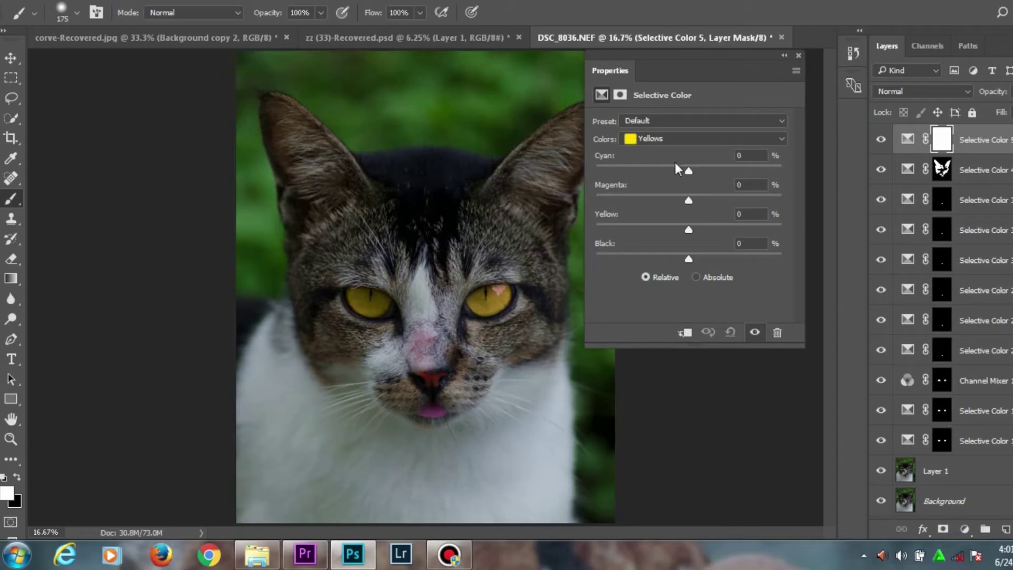
pyautogui.moveTo(688, 170); pyautogui.dragTo(705, 259)
pyautogui.moveTo(705, 265)
pyautogui.mouseDown()
pyautogui.moveTo(670, 264)
pyautogui.moveTo(691, 264)
pyautogui.mouseUp()
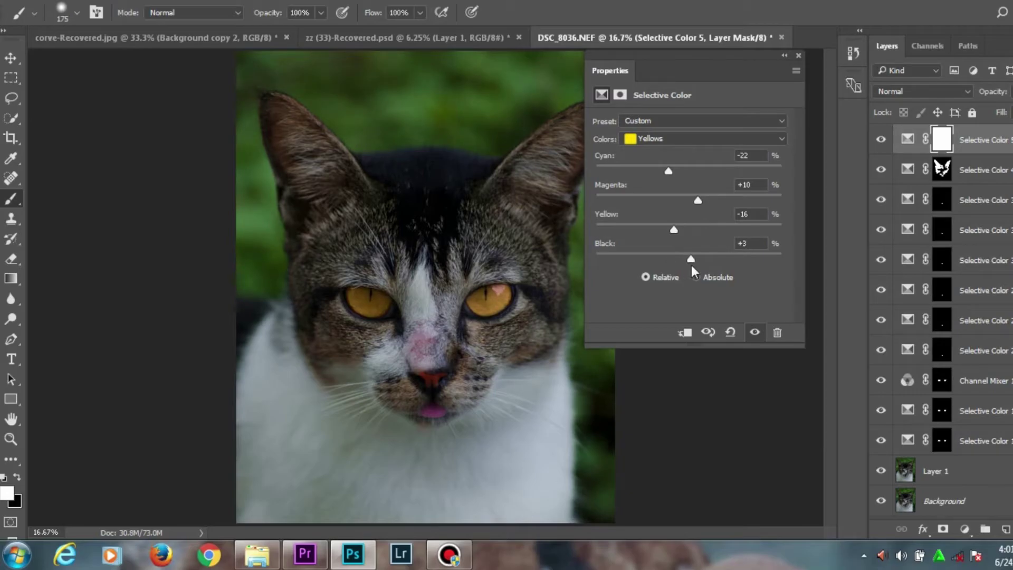
pyautogui.click(798, 55)
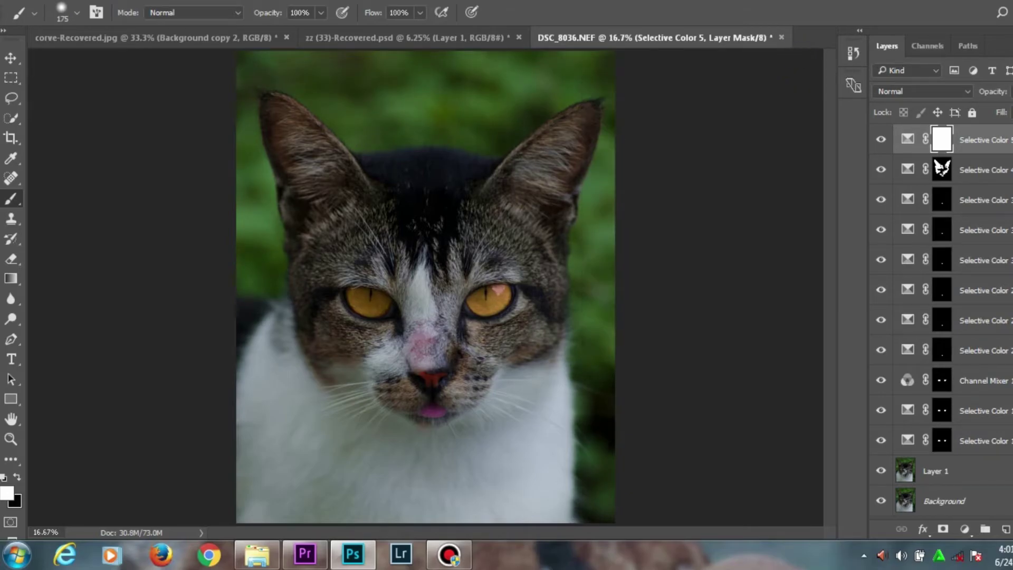
# Copy the Selective Color 4 mask onto the Selective Color 5 layer, replacing its white mask, and dismiss the Windows color scheme message.
pyautogui.click(943, 169)
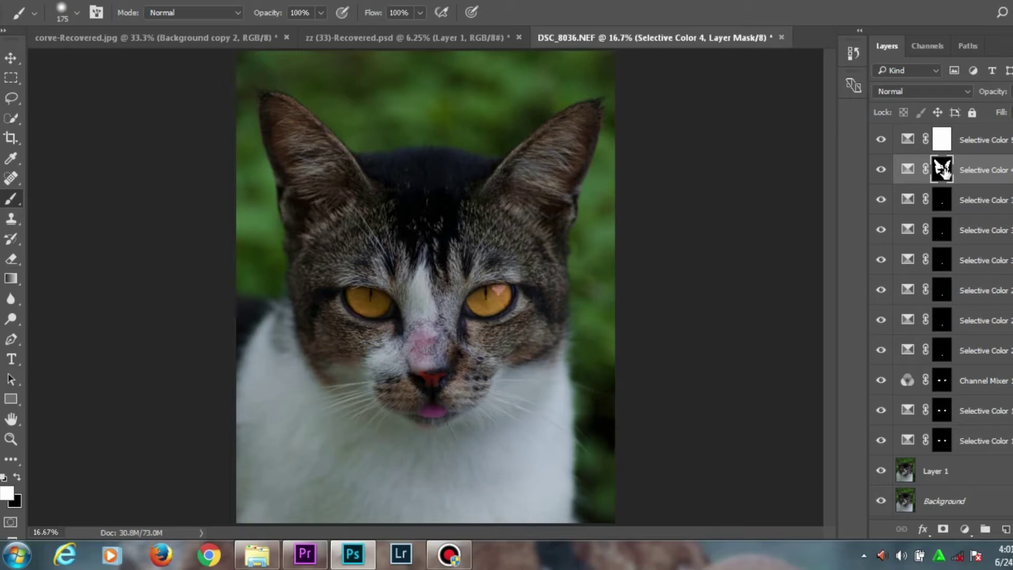
pyautogui.moveTo(943, 170); pyautogui.dragTo(943, 140)
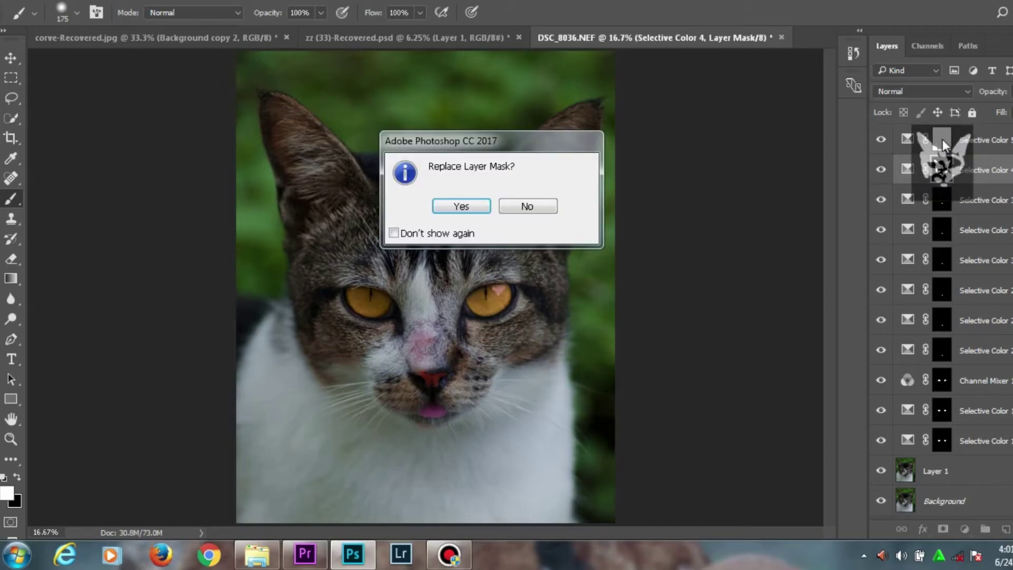
pyautogui.press('Return')
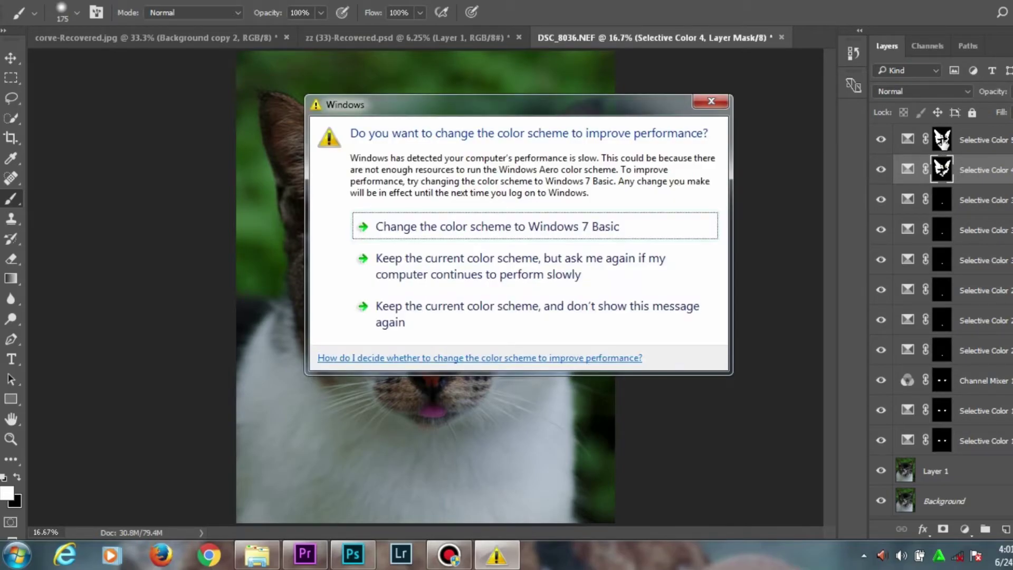
pyautogui.click(722, 102)
# Examine the cat's ears, eyes and fur up close and in the whole picture, dismissing the Windows color scheme message.
pyautogui.hotkey('ctrl', '+')
pyautogui.hotkey('ctrl', '+')
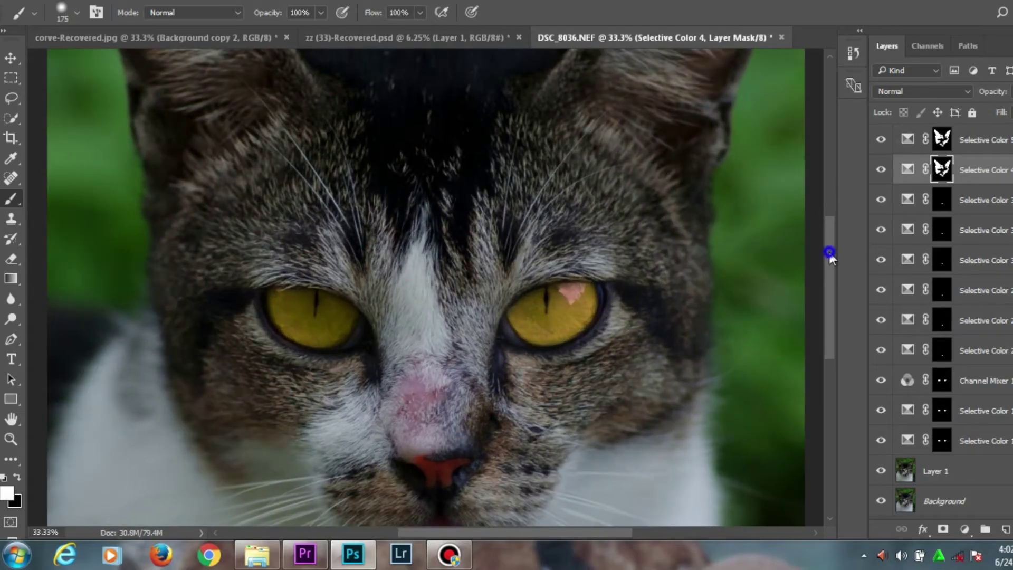
pyautogui.moveTo(829, 254); pyautogui.dragTo(842, 222)
pyautogui.hotkey('ctrl', '-')
pyautogui.hotkey('ctrl', '-')
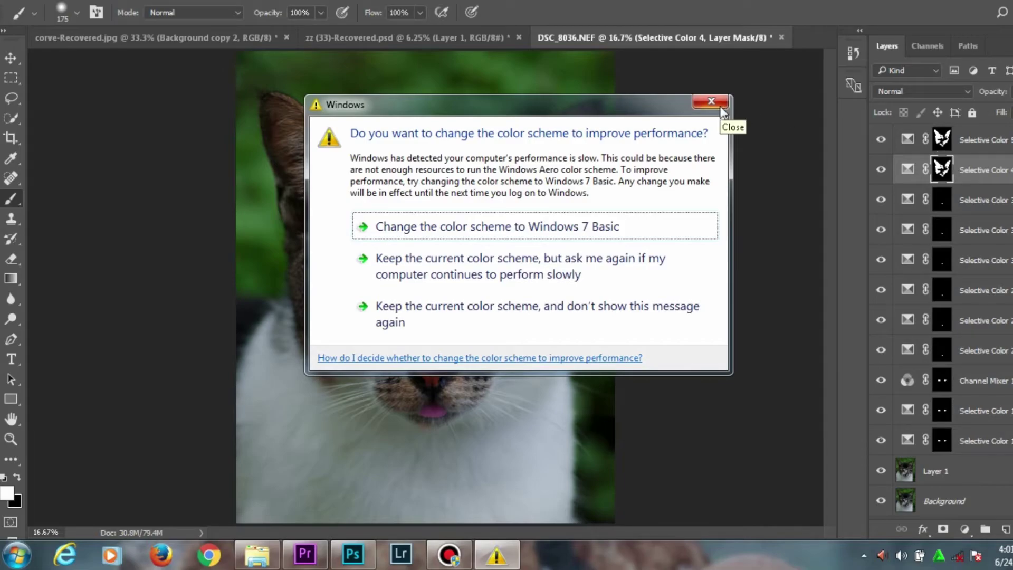
pyautogui.click(719, 105)
pyautogui.hotkey('ctrl', '+')
pyautogui.hotkey('ctrl', '+')
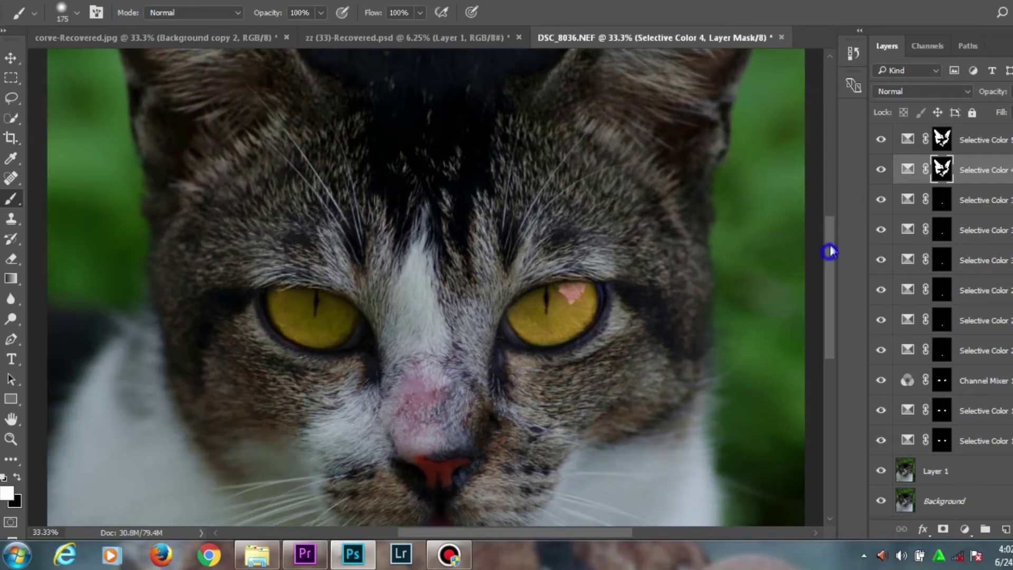
pyautogui.moveTo(830, 252); pyautogui.dragTo(832, 188)
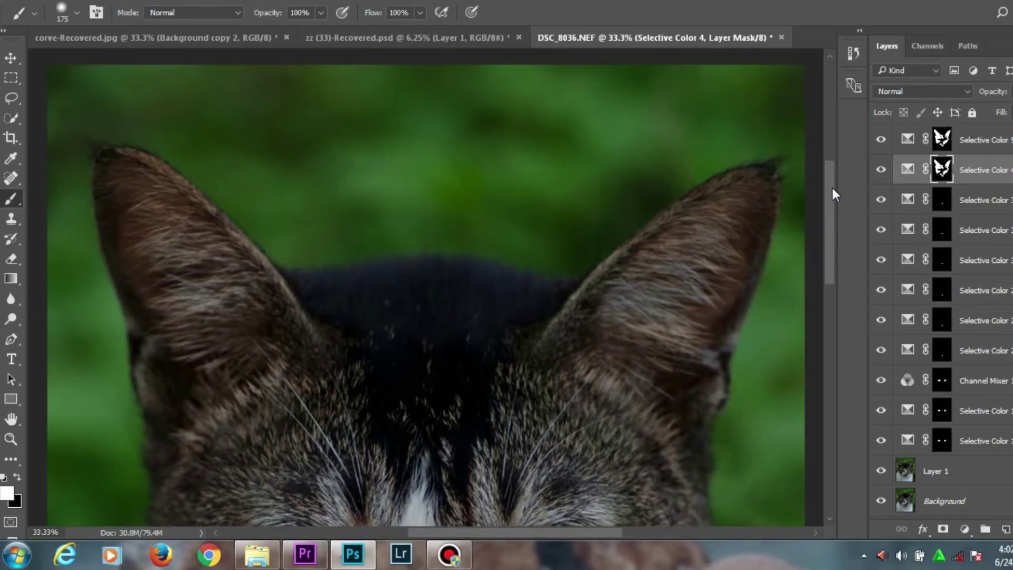
pyautogui.hotkey('ctrl', '-')
pyautogui.hotkey('ctrl', '-')
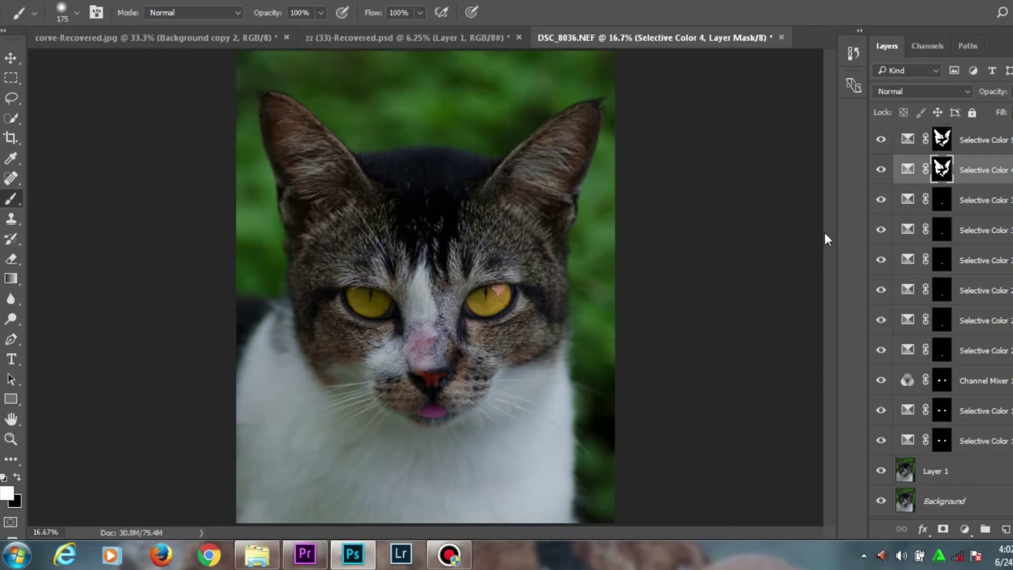
pyautogui.hotkey('ctrl', '-')
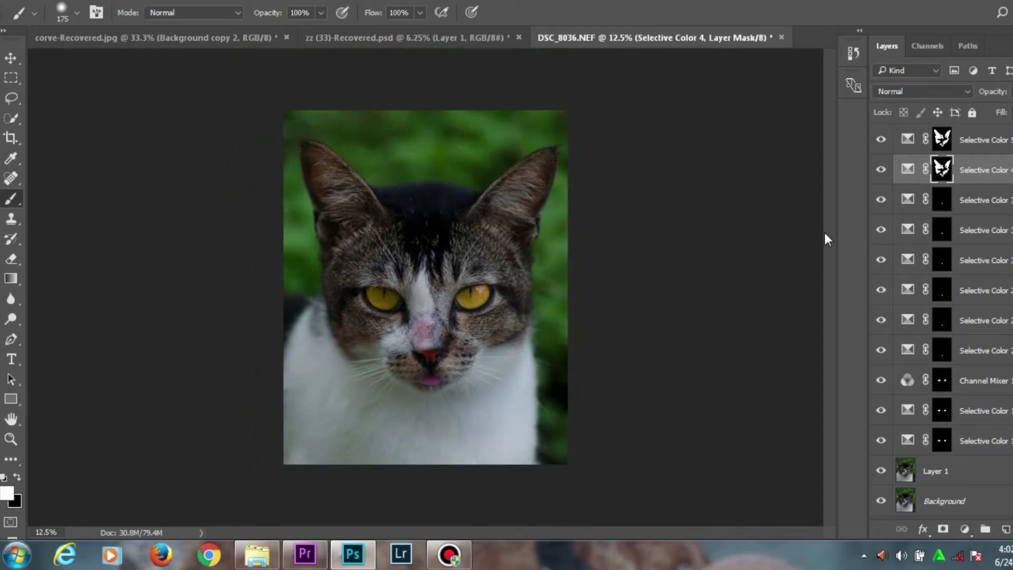
pyautogui.hotkey('ctrl', '+')
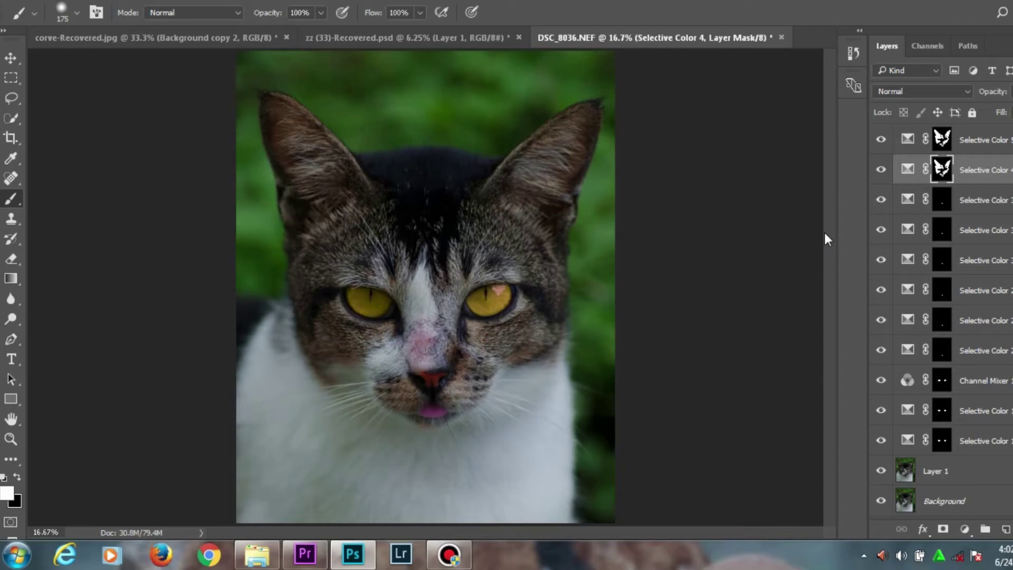
# Add a Selective Color layer above Selective Color 4 with Greens at Cyan +30%, Magenta -48%, Yellow -60% and Black +10%.
pyautogui.click(965, 531)
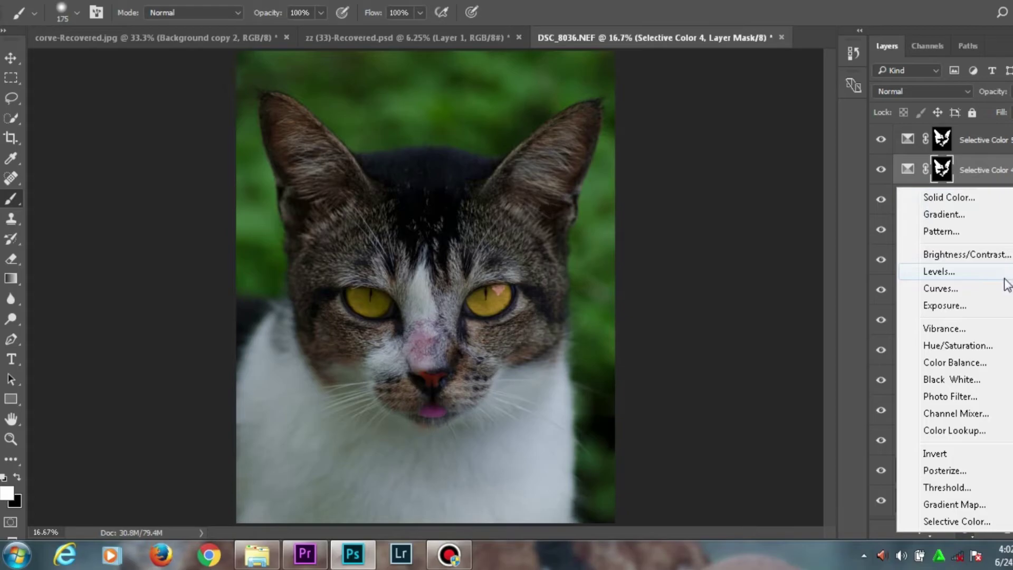
pyautogui.click(948, 523)
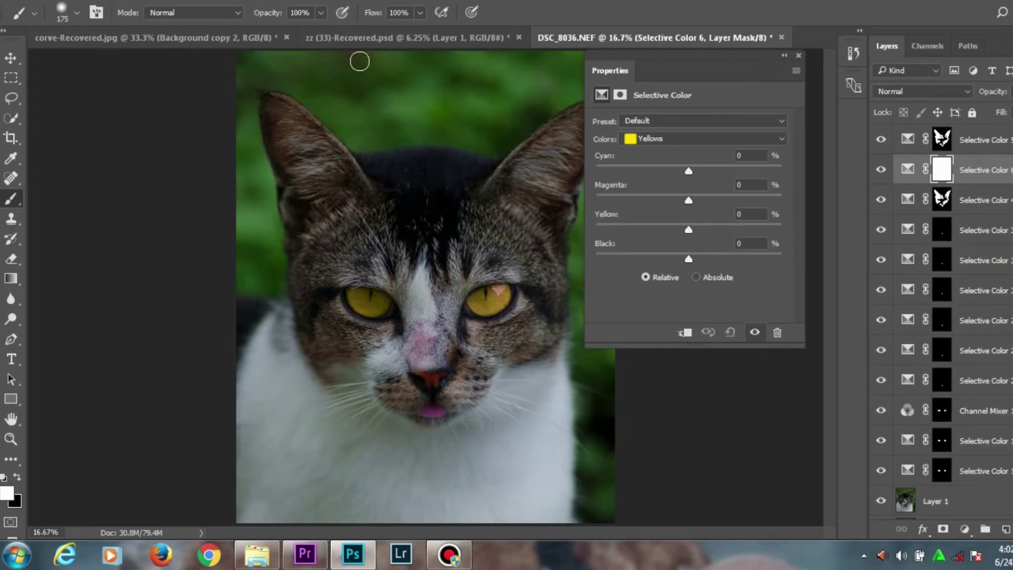
pyautogui.click(708, 140)
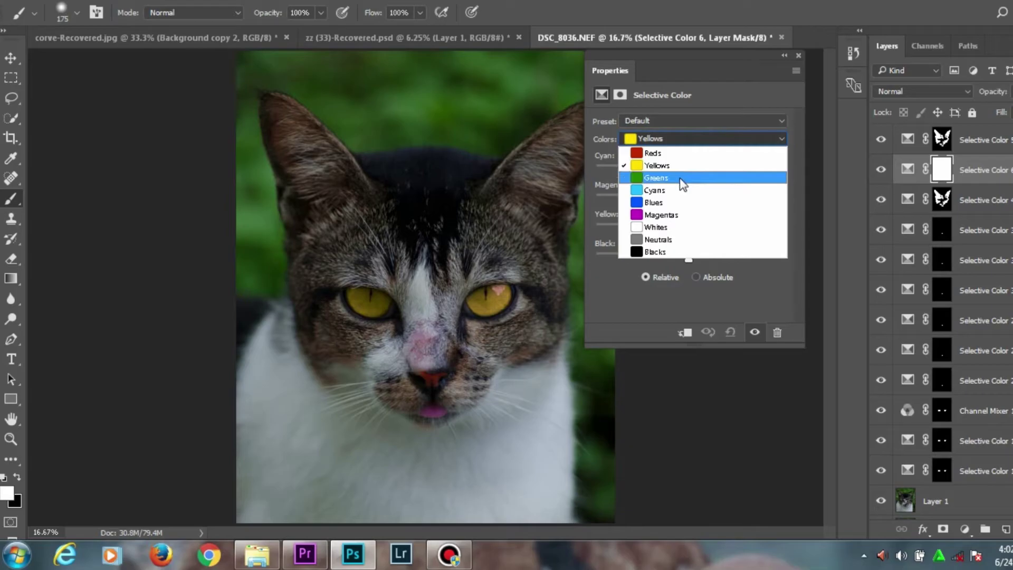
pyautogui.click(680, 180)
pyautogui.moveTo(686, 172); pyautogui.dragTo(600, 182)
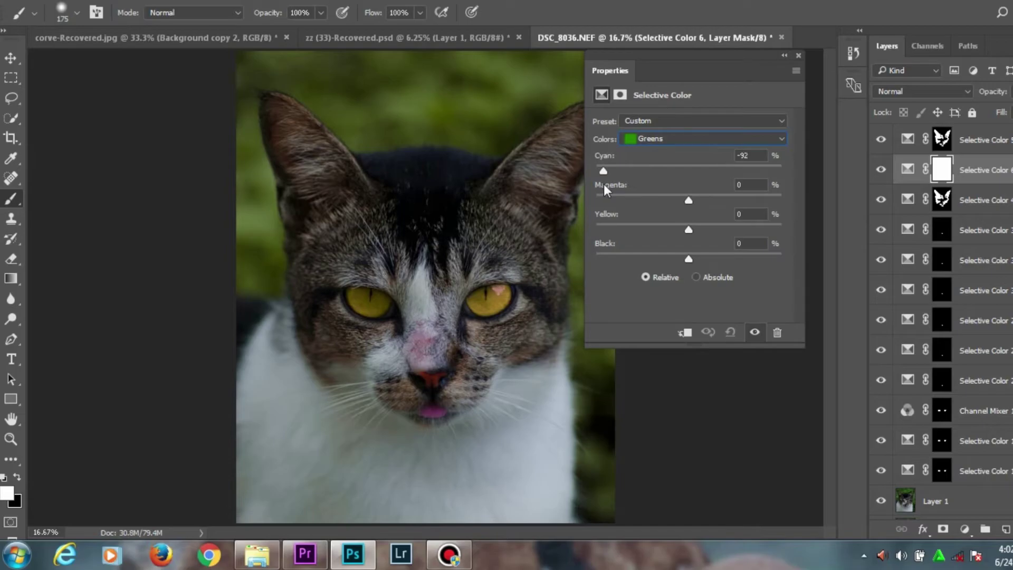
pyautogui.moveTo(604, 183); pyautogui.dragTo(733, 204)
pyautogui.moveTo(689, 232); pyautogui.dragTo(633, 234)
pyautogui.moveTo(689, 257); pyautogui.dragTo(698, 265)
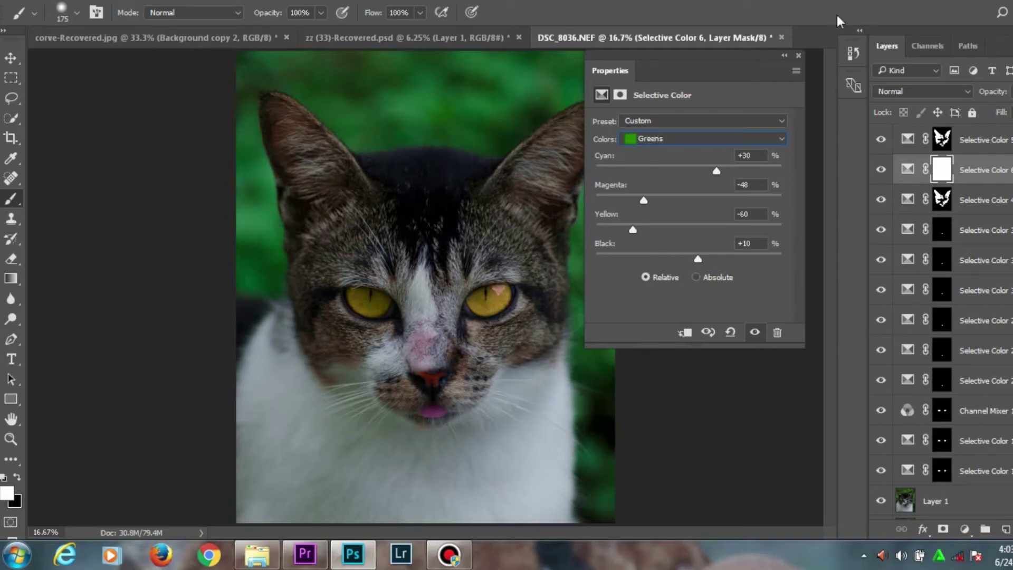
pyautogui.click(798, 55)
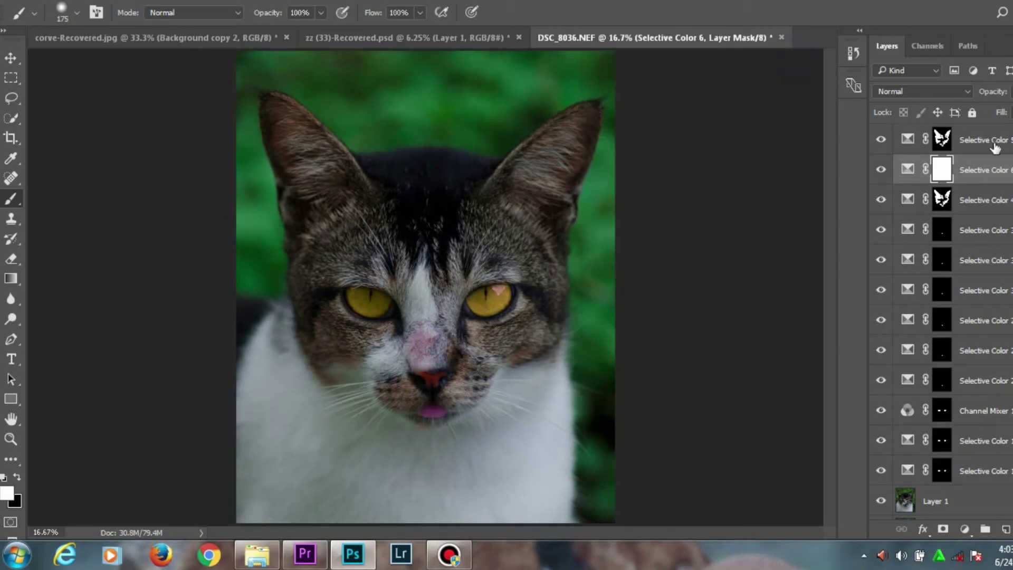
pyautogui.click(949, 172)
pyautogui.hotkey('ctrl', 'i')
pyautogui.press(']')
pyautogui.press(']')
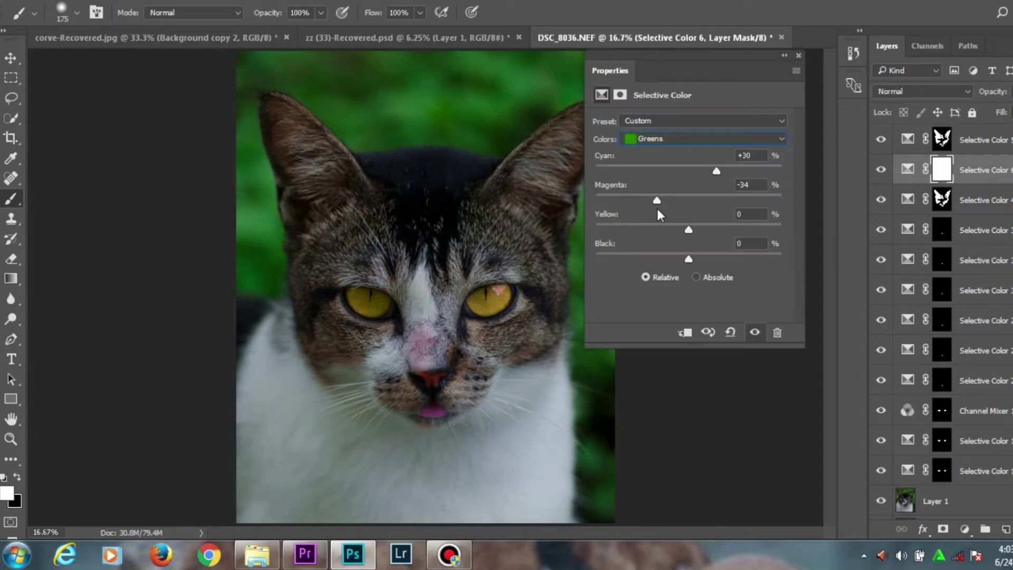
# Set the Selective Color 6 layer's Greens to Magenta -48%, Yellow -60% and Black +10%.
pyautogui.moveTo(658, 210); pyautogui.dragTo(645, 209)
pyautogui.moveTo(688, 231); pyautogui.dragTo(633, 235)
pyautogui.moveTo(690, 260); pyautogui.dragTo(698, 264)
pyautogui.click(798, 55)
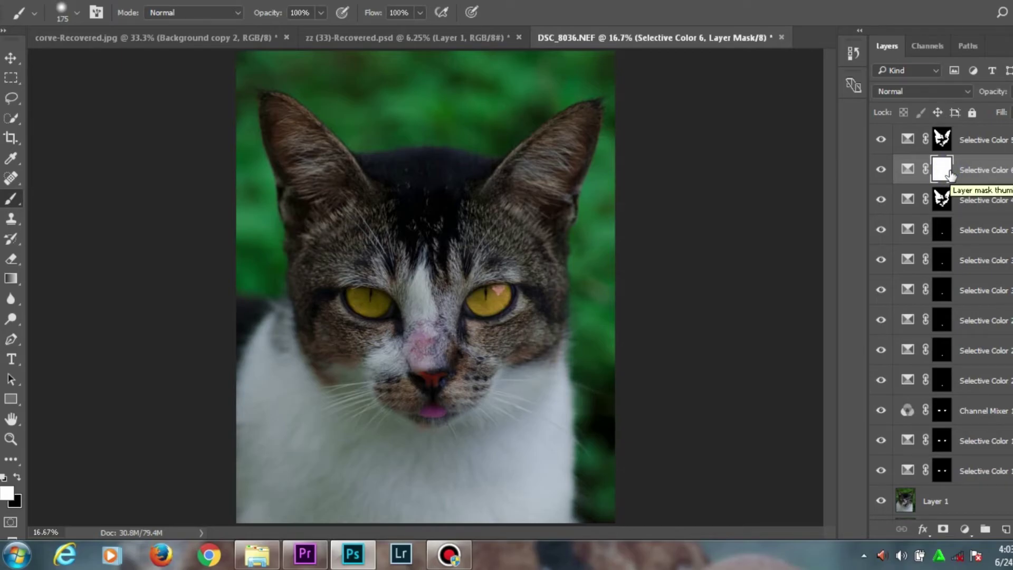
# Invert the layer's mask to black and paint white over the green background around the image's left ear with a 250 px brush.
pyautogui.hotkey('ctrl', 'i')
pyautogui.hotkey('ctrl', 'i')
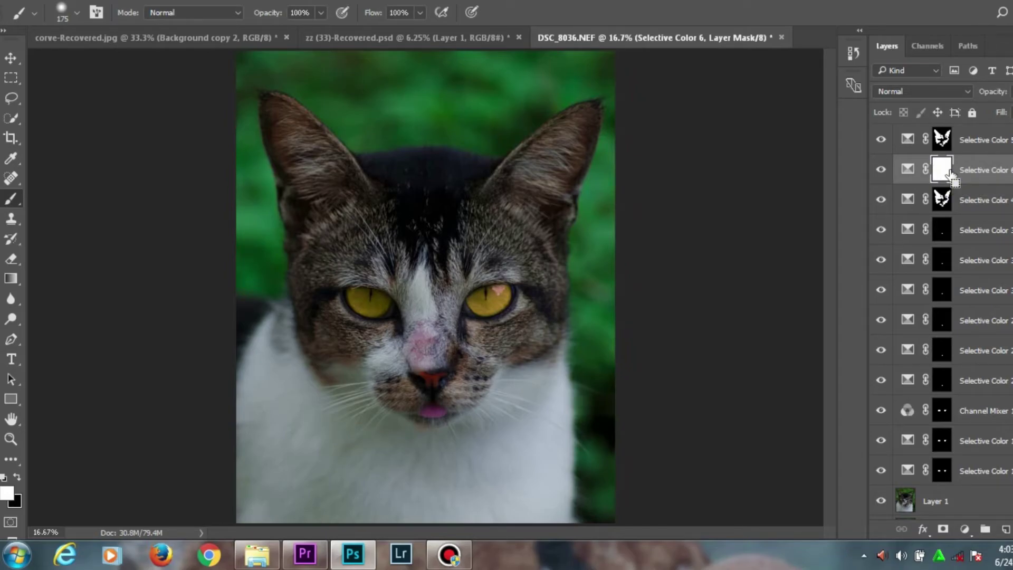
pyautogui.hotkey('ctrl', 'i')
pyautogui.press(']')
pyautogui.press(']')
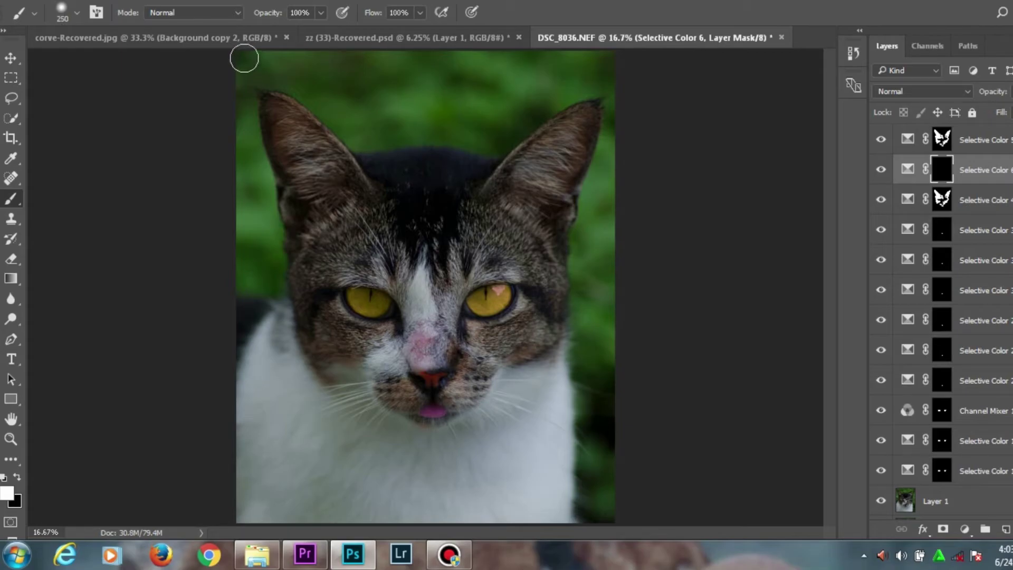
pyautogui.moveTo(244, 62)
pyautogui.mouseDown()
pyautogui.moveTo(506, 72)
pyautogui.moveTo(311, 69)
pyautogui.mouseUp()
pyautogui.moveTo(245, 112)
pyautogui.mouseDown()
pyautogui.moveTo(275, 282)
pyautogui.moveTo(237, 284)
pyautogui.moveTo(236, 177)
pyautogui.moveTo(268, 242)
pyautogui.mouseUp()
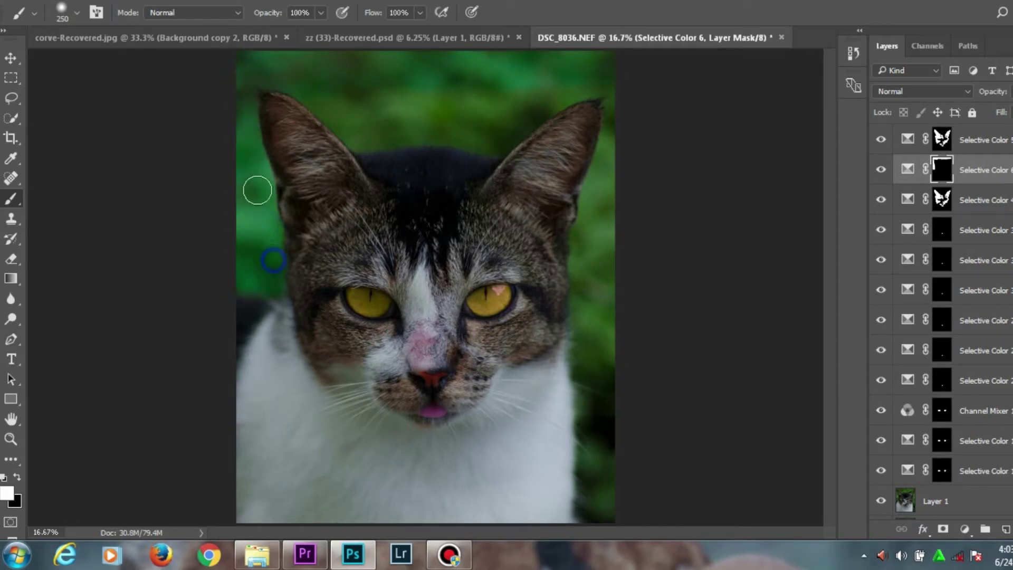
# Paint the mask white over the background above the cat's head and down the image's right edge.
pyautogui.moveTo(297, 84)
pyautogui.mouseDown()
pyautogui.moveTo(359, 137)
pyautogui.moveTo(367, 124)
pyautogui.moveTo(423, 113)
pyautogui.moveTo(482, 144)
pyautogui.moveTo(486, 106)
pyautogui.moveTo(513, 111)
pyautogui.mouseUp()
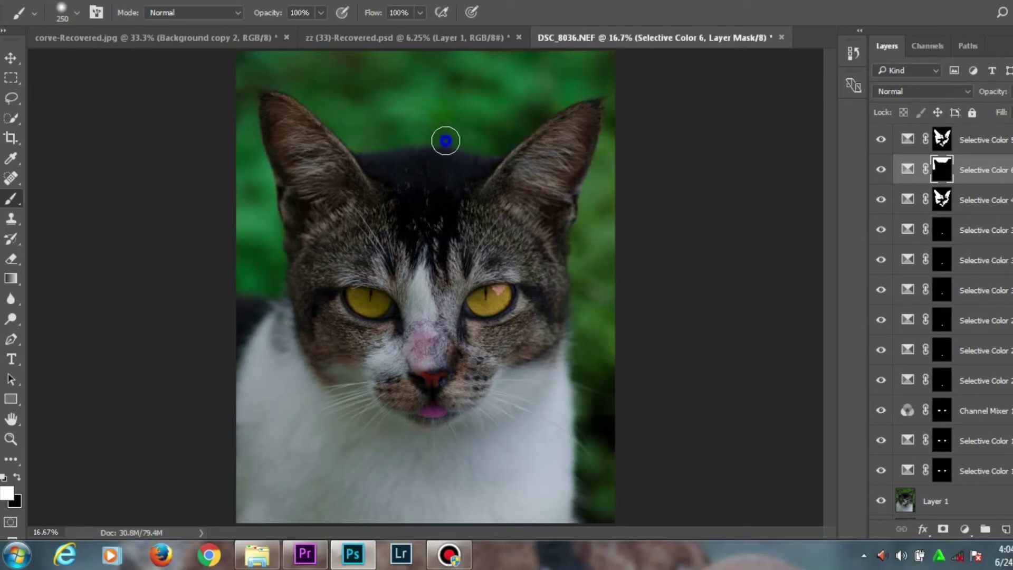
pyautogui.moveTo(605, 274)
pyautogui.mouseDown()
pyautogui.moveTo(585, 340)
pyautogui.moveTo(607, 430)
pyautogui.mouseUp()
pyautogui.click(599, 499)
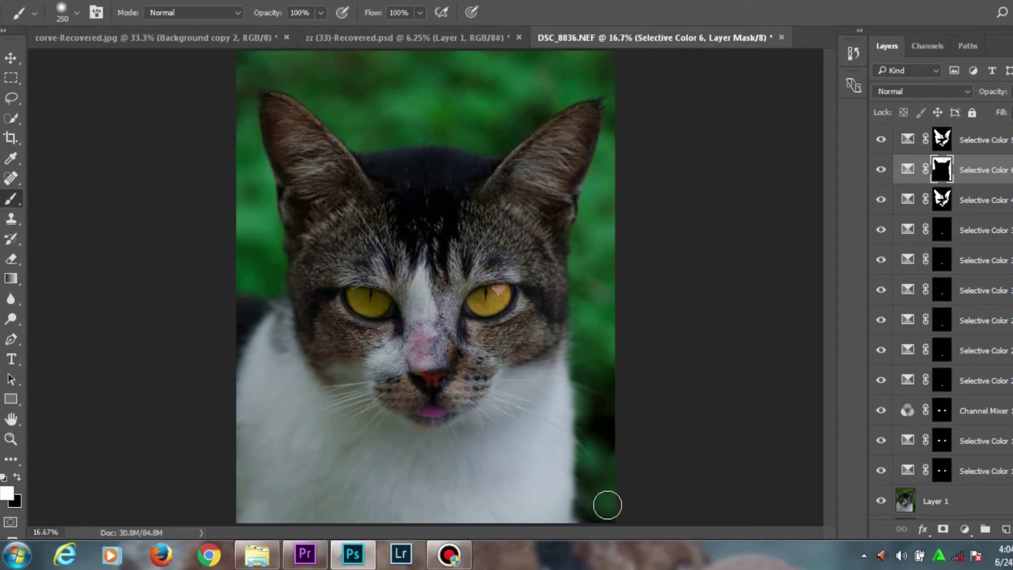
# Add another Selective Color layer above Selective Color 6 with Greens at Cyan +13%, Magenta +8%, Yellow -52% and a slightly raised Black.
pyautogui.hotkey('ctrl', '+')
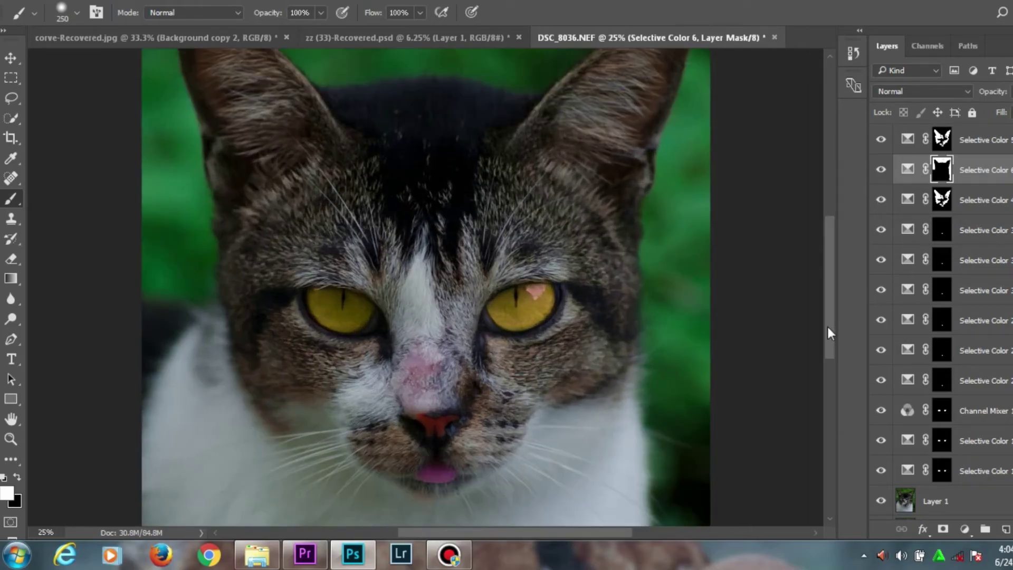
pyautogui.moveTo(827, 323); pyautogui.dragTo(835, 265)
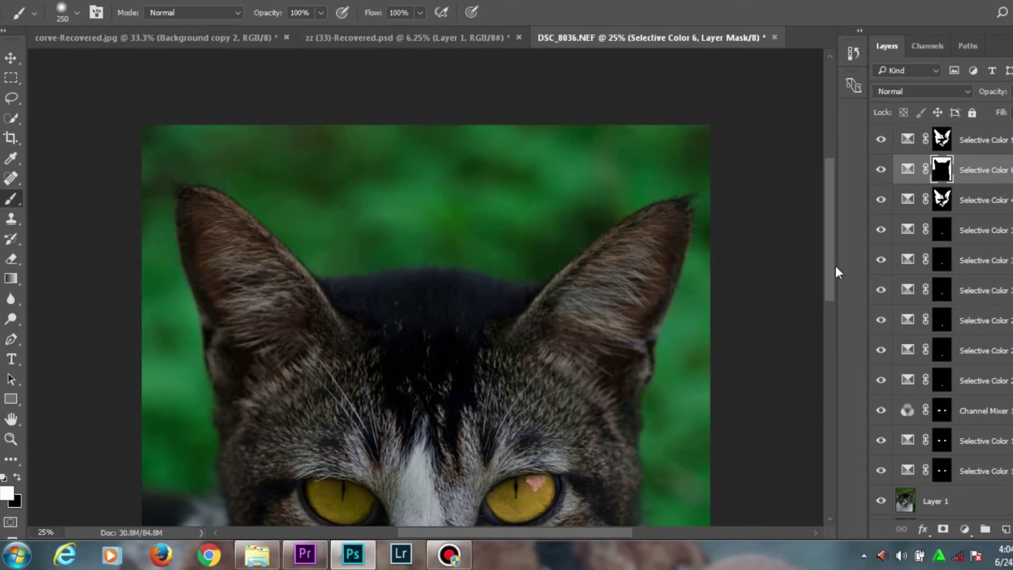
pyautogui.click(964, 529)
pyautogui.click(949, 518)
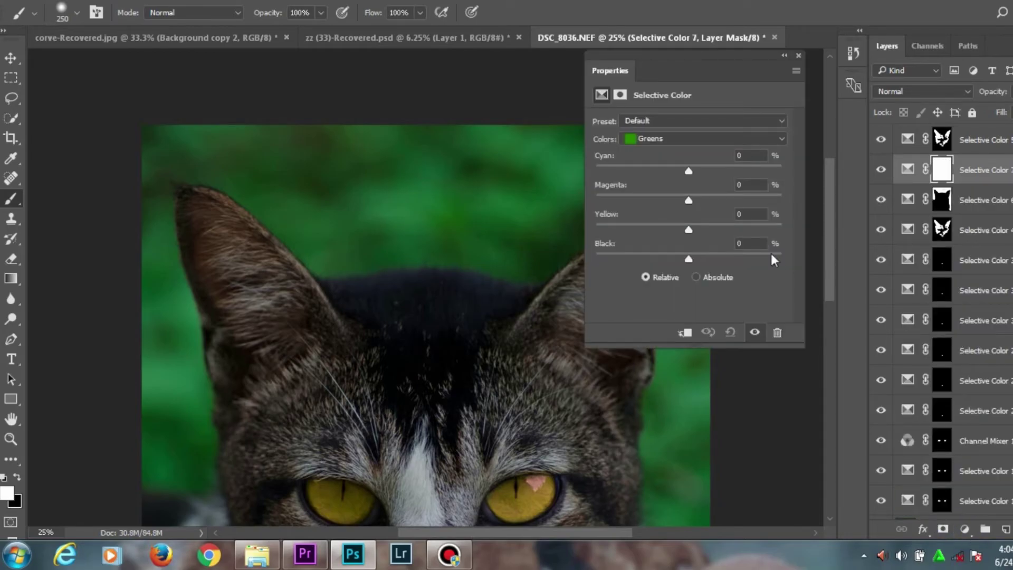
pyautogui.moveTo(688, 172); pyautogui.dragTo(640, 233)
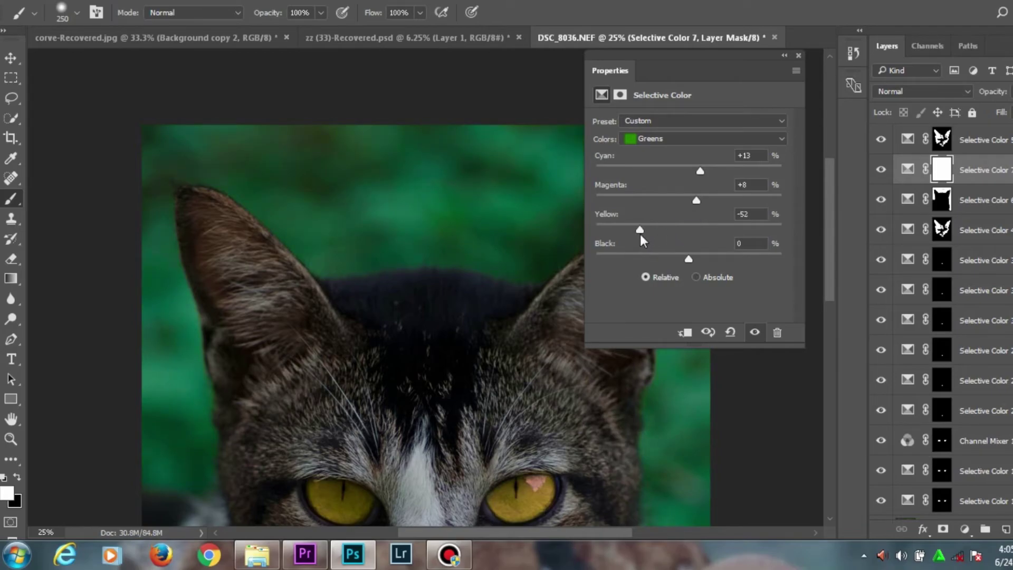
pyautogui.moveTo(687, 260); pyautogui.dragTo(698, 264)
pyautogui.click(799, 55)
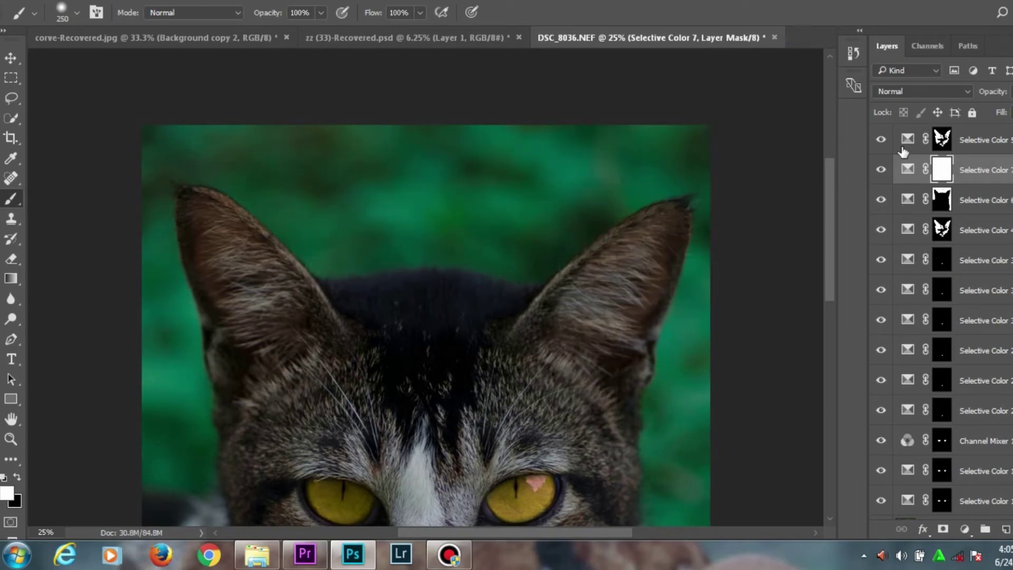
# Copy the background mask from Selective Color 6 onto the Selective Color 7 layer, replacing its white mask.
pyautogui.click(946, 201)
pyautogui.moveTo(947, 202); pyautogui.dragTo(944, 170)
pyautogui.press('Return')
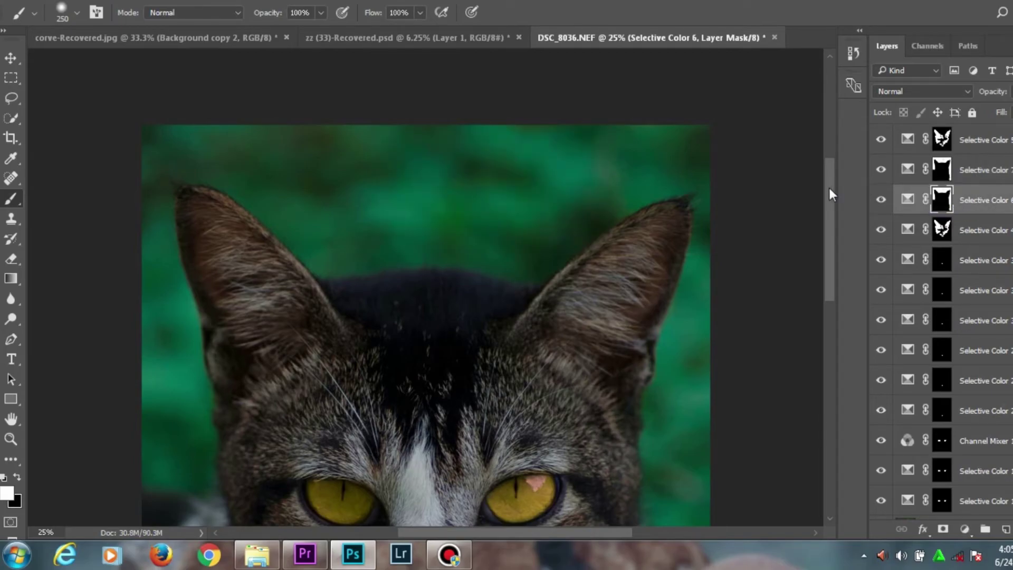
# Add a further Selective Color layer above Selective Color 6 with Greens at Cyan +8%, Magenta +4%, Yellow -22% and Black +7%.
pyautogui.moveTo(829, 188); pyautogui.dragTo(835, 226)
pyautogui.hotkey('ctrl', '-')
pyautogui.hotkey('ctrl', '-')
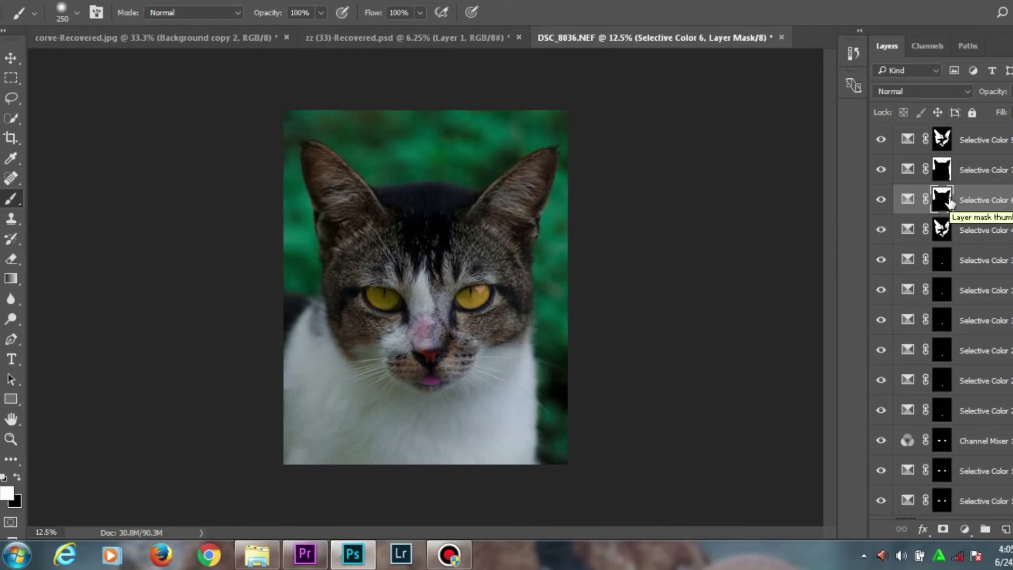
pyautogui.click(961, 529)
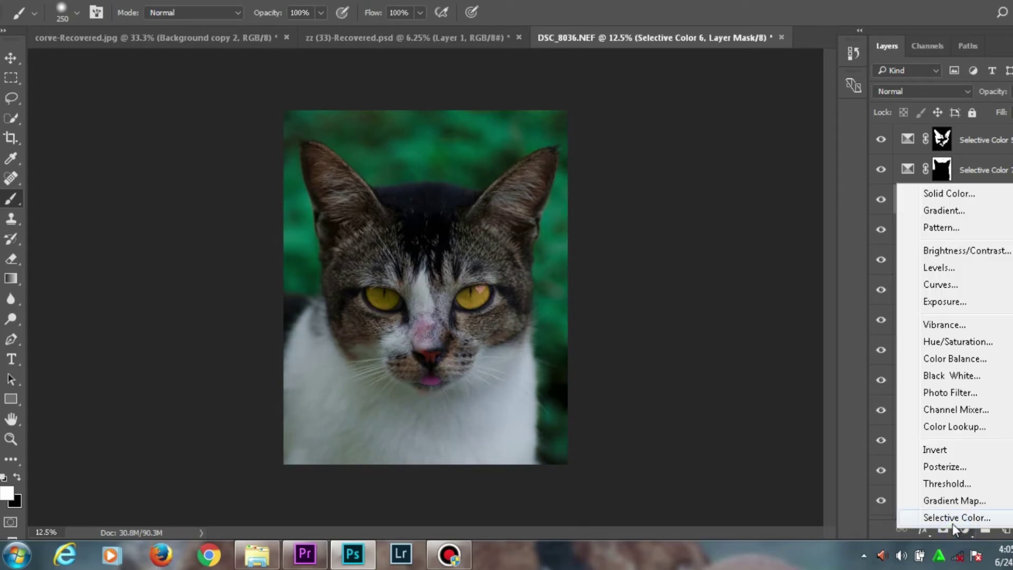
pyautogui.click(953, 522)
pyautogui.moveTo(690, 169); pyautogui.dragTo(692, 206)
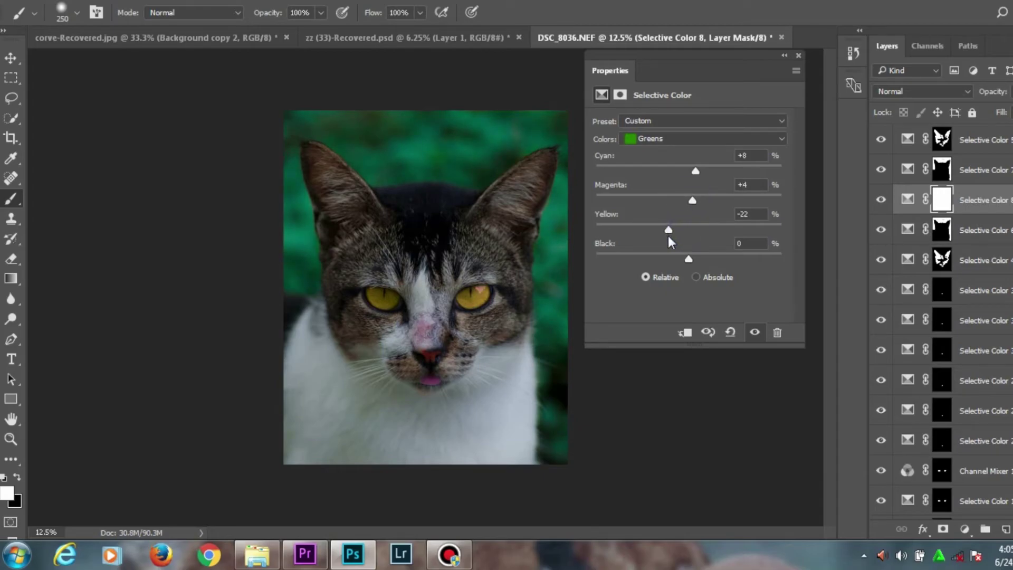
pyautogui.moveTo(688, 259); pyautogui.dragTo(695, 262)
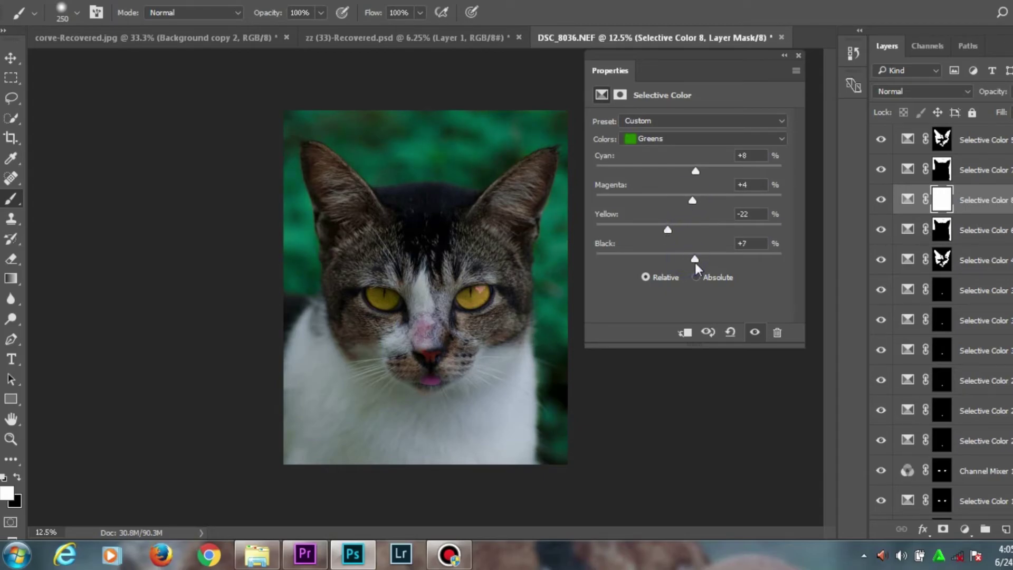
pyautogui.click(799, 55)
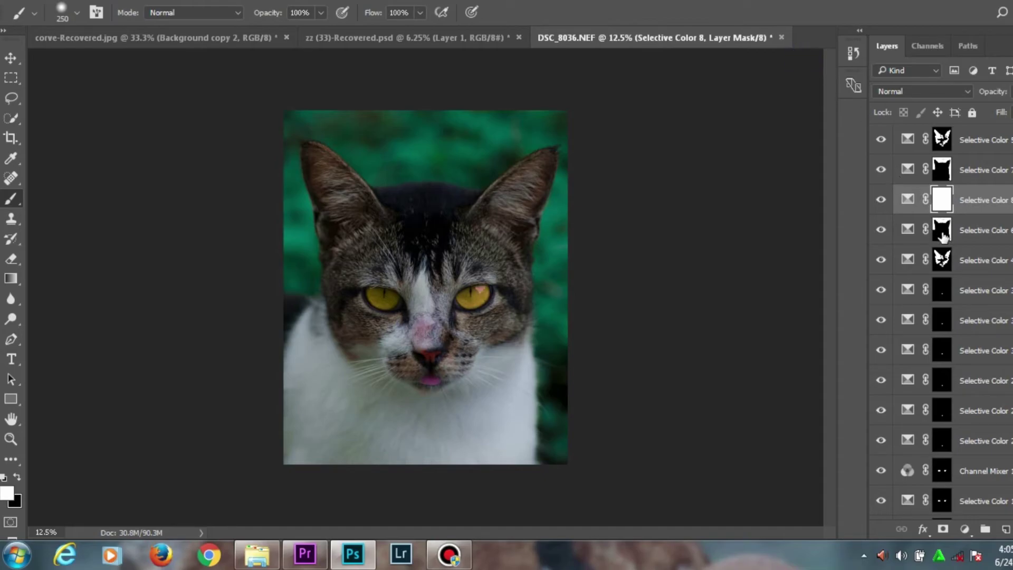
# Replace the Selective Color 8 layer's white mask with a copy of the Selective Color 6 background mask.
pyautogui.moveTo(943, 236); pyautogui.dragTo(943, 198)
pyautogui.press('Return')
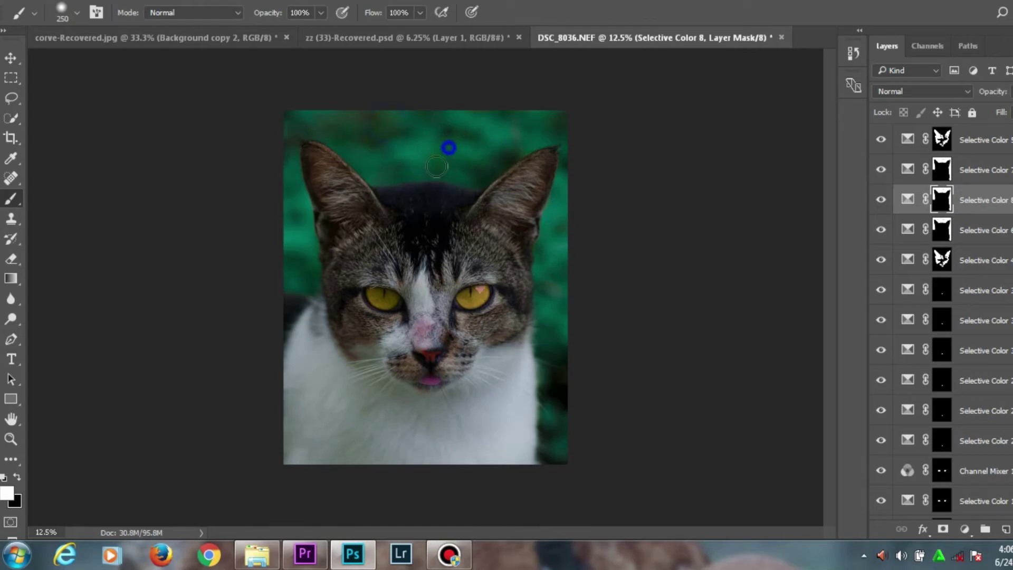
# Paint white over the missed background patches around the cat on the Selective Color 8 mask, using the red mask overlay as a guide.
pyautogui.click(307, 257)
pyautogui.press('\\')
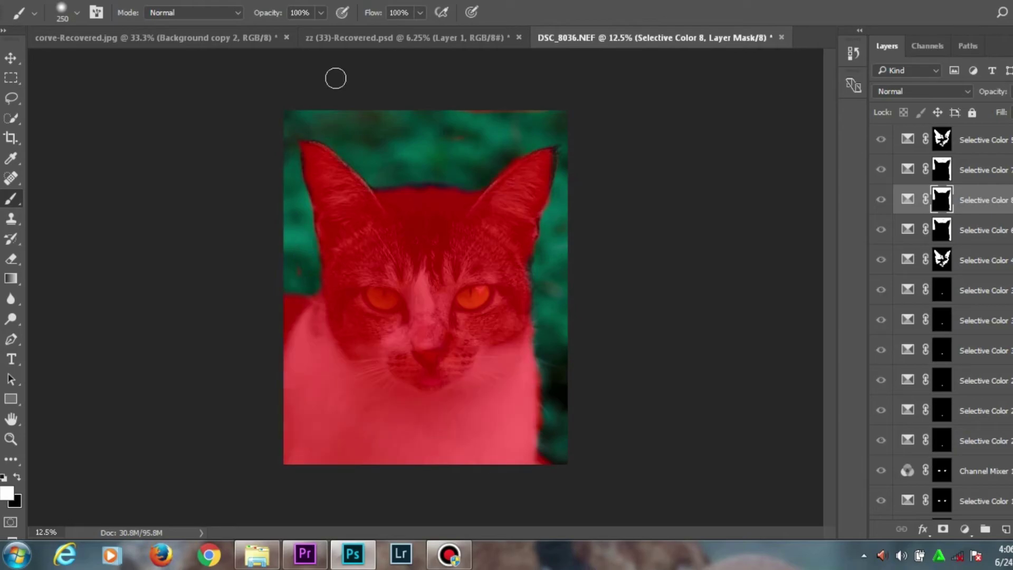
pyautogui.moveTo(461, 127); pyautogui.dragTo(563, 108)
pyautogui.moveTo(483, 140)
pyautogui.mouseDown()
pyautogui.moveTo(436, 152)
pyautogui.moveTo(390, 131)
pyautogui.moveTo(482, 108)
pyautogui.mouseUp()
pyautogui.moveTo(296, 267)
pyautogui.mouseDown()
pyautogui.moveTo(300, 279)
pyautogui.moveTo(297, 113)
pyautogui.mouseUp()
pyautogui.moveTo(543, 459)
pyautogui.mouseDown()
pyautogui.moveTo(557, 458)
pyautogui.moveTo(550, 324)
pyautogui.moveTo(567, 189)
pyautogui.mouseUp()
pyautogui.press('\\')
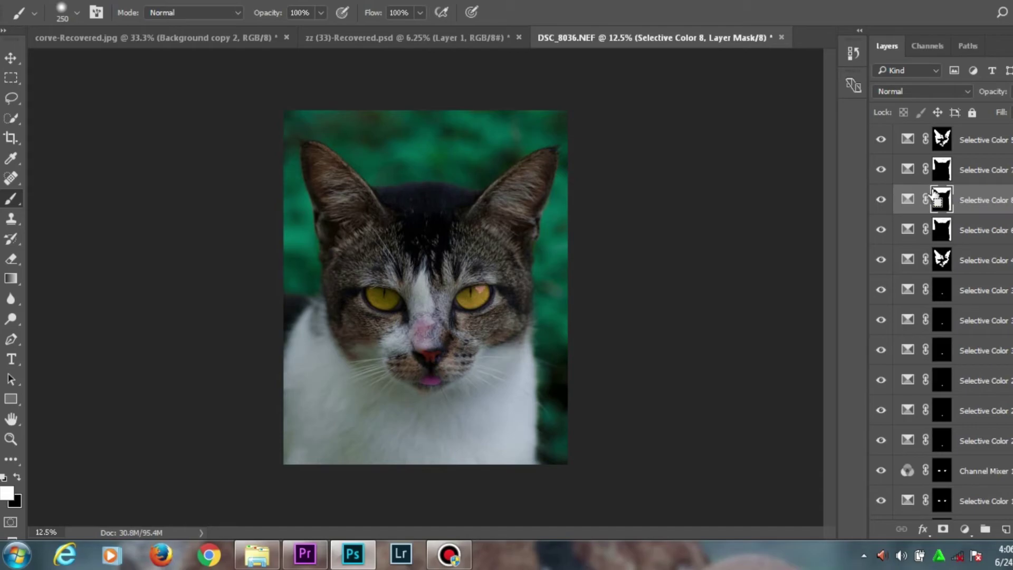
pyautogui.hotkey('ctrl', '+')
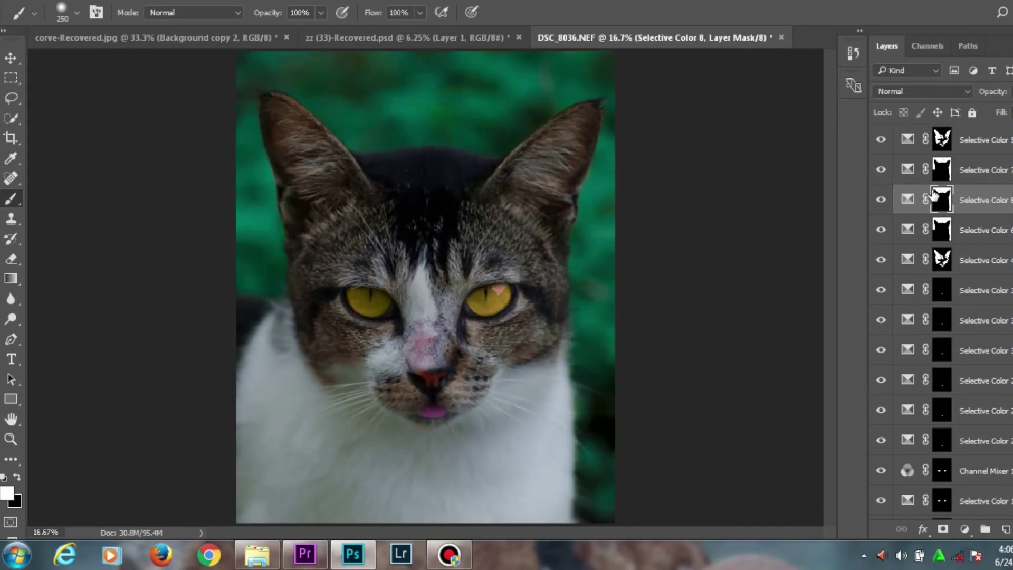
# Touch up the Selective Color 8 mask with white in the background above the cat's head, checking it with the mask overlay.
pyautogui.click(1002, 141)
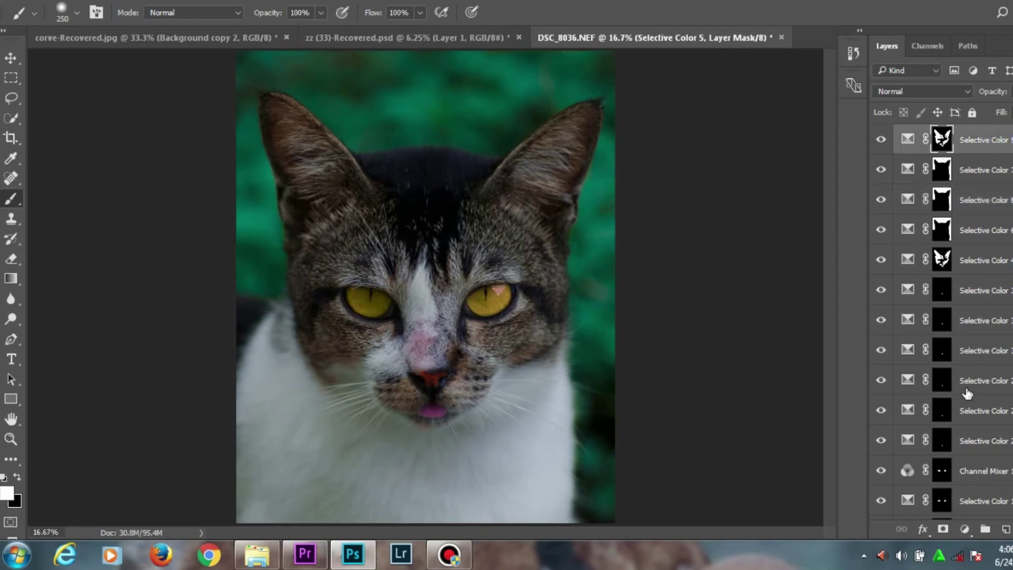
pyautogui.click(965, 529)
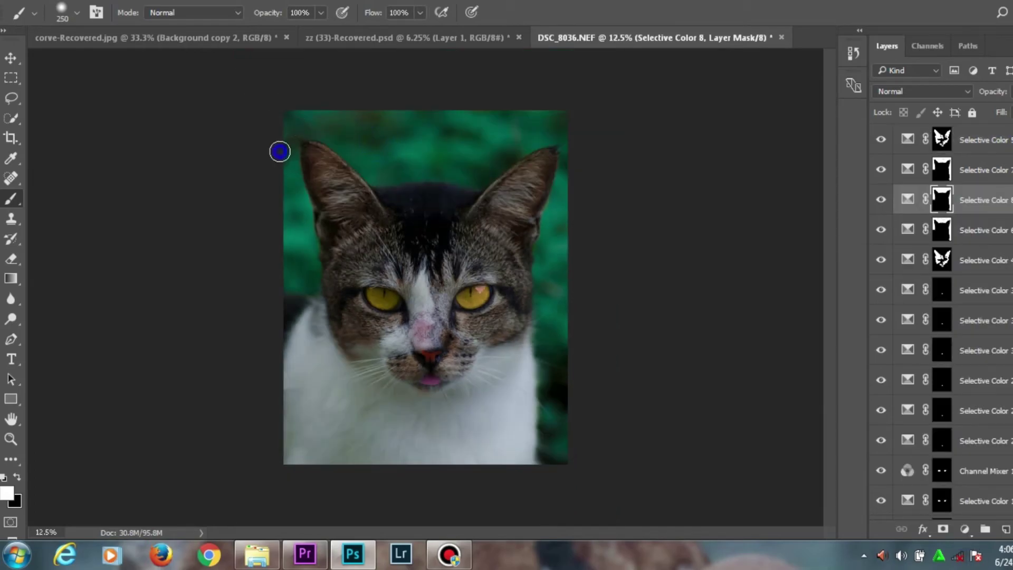
pyautogui.press('\\')
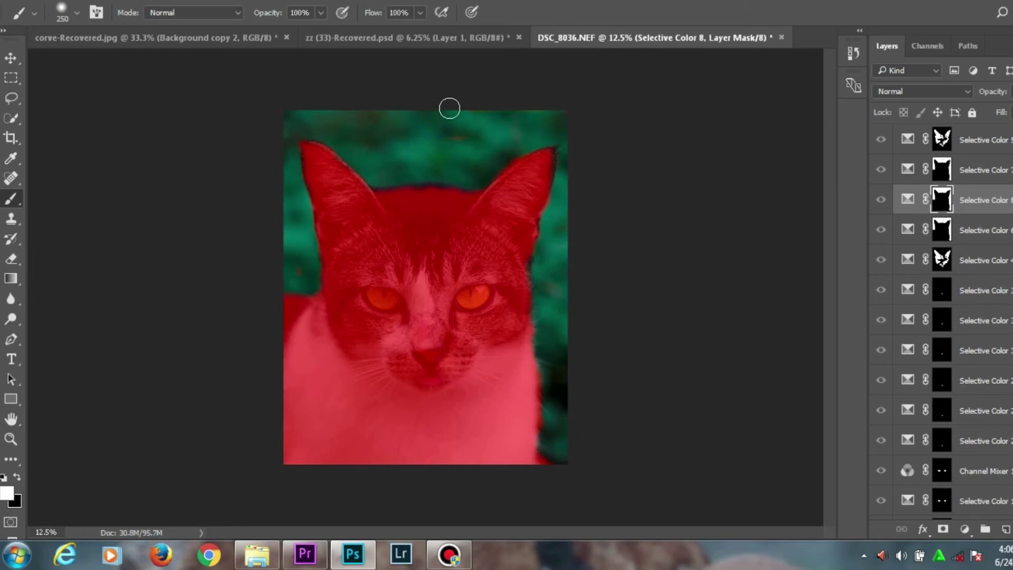
pyautogui.moveTo(484, 140); pyautogui.dragTo(444, 151)
pyautogui.click(392, 131)
pyautogui.press('\\')
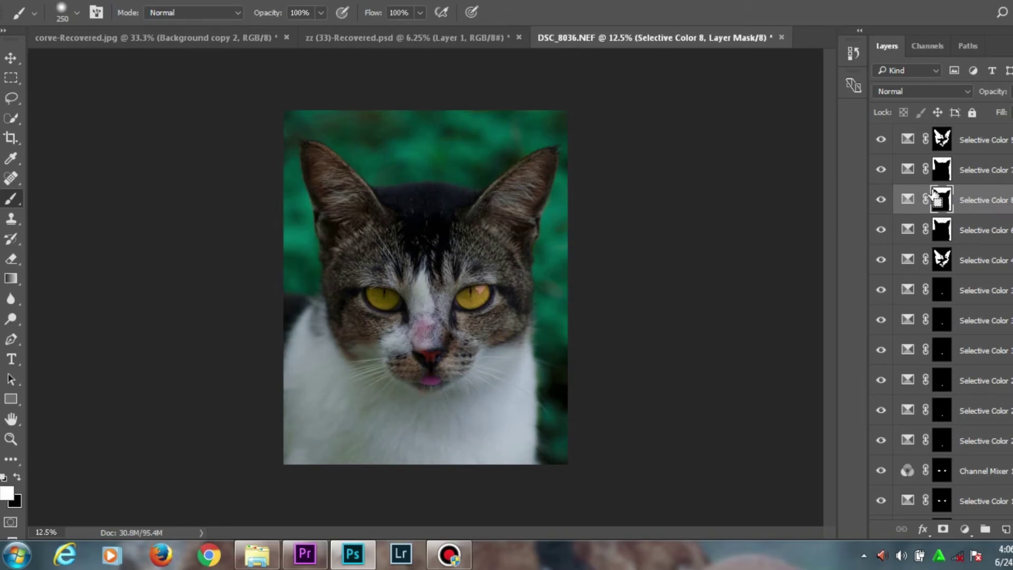
pyautogui.hotkey('ctrl', '+')
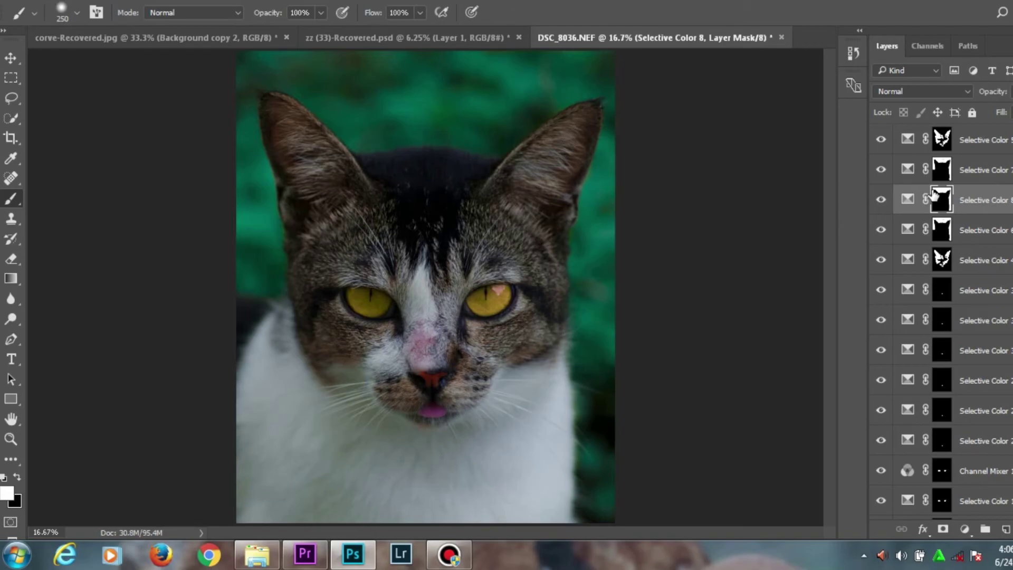
# Add a Brightness/Contrast layer above Selective Color 5 with Brightness 15 and a slightly raised Contrast.
pyautogui.click(1002, 142)
pyautogui.click(965, 529)
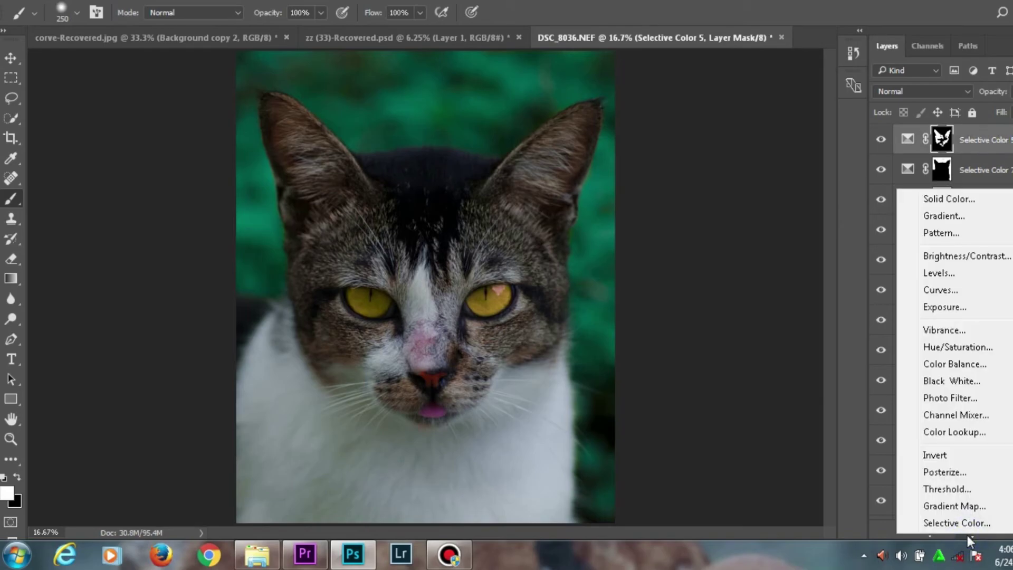
pyautogui.click(927, 256)
pyautogui.moveTo(688, 157)
pyautogui.mouseDown()
pyautogui.moveTo(677, 158)
pyautogui.moveTo(696, 159)
pyautogui.mouseUp()
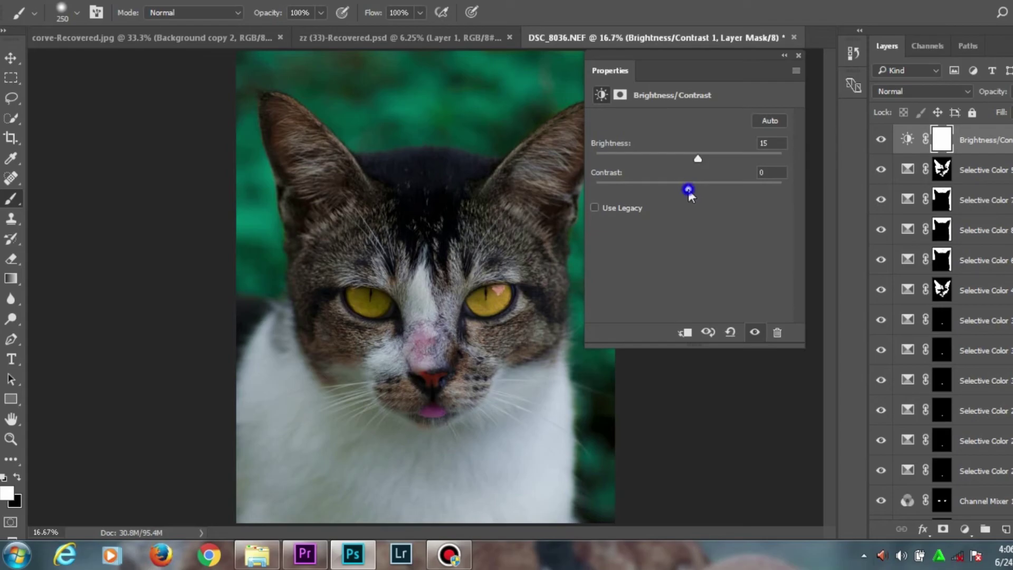
pyautogui.moveTo(698, 195); pyautogui.dragTo(696, 196)
pyautogui.click(799, 56)
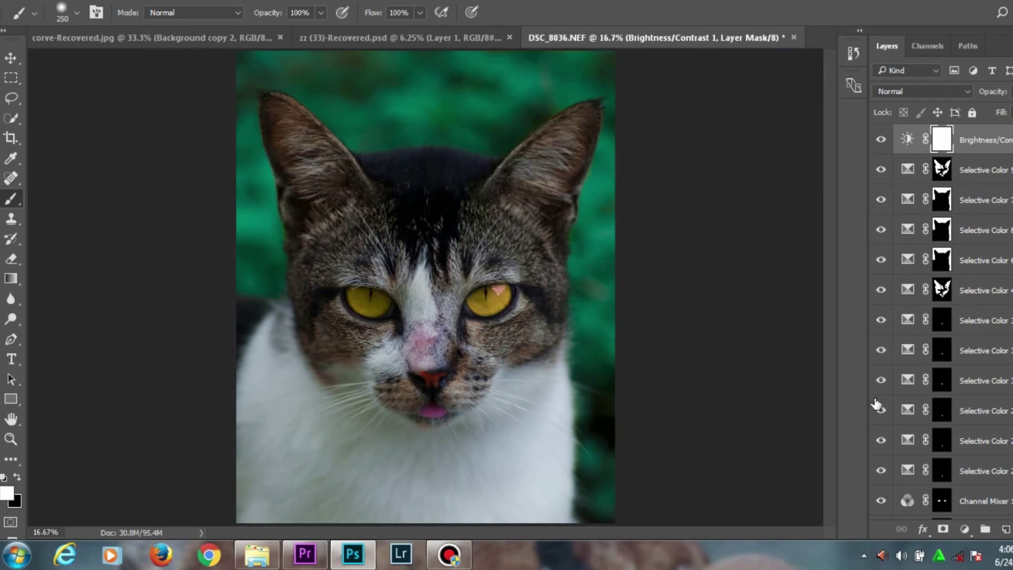
# Add an Exposure adjustment layer above Brightness/Contrast with Exposure +0.28 and Gamma Correction 0.91.
pyautogui.click(965, 529)
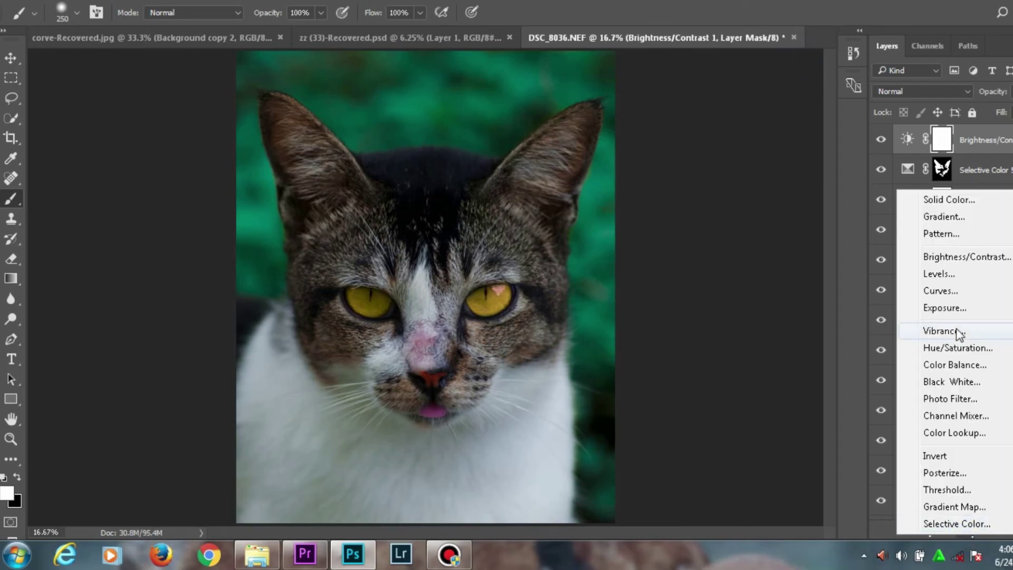
pyautogui.click(948, 309)
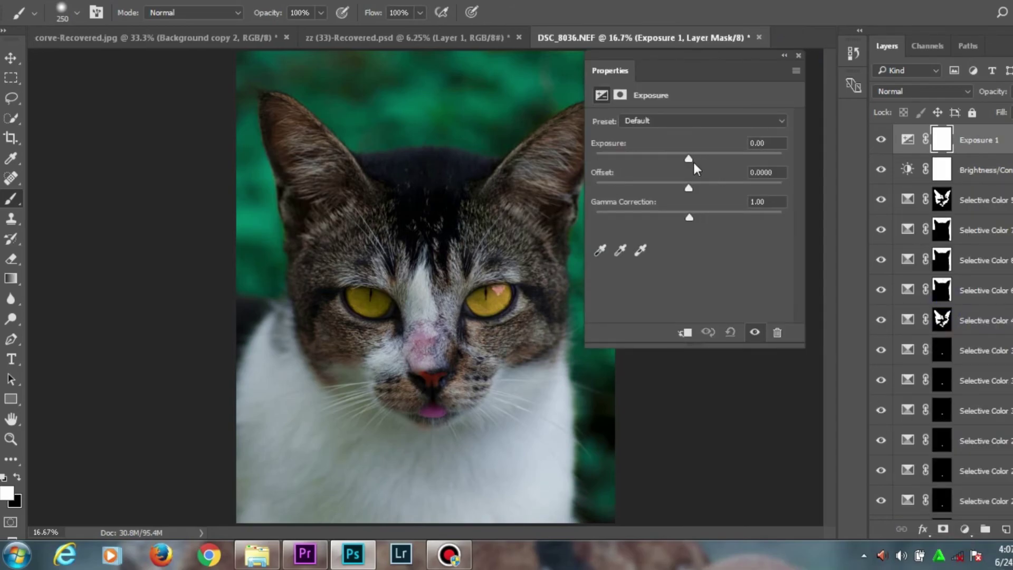
pyautogui.moveTo(689, 159); pyautogui.dragTo(694, 165)
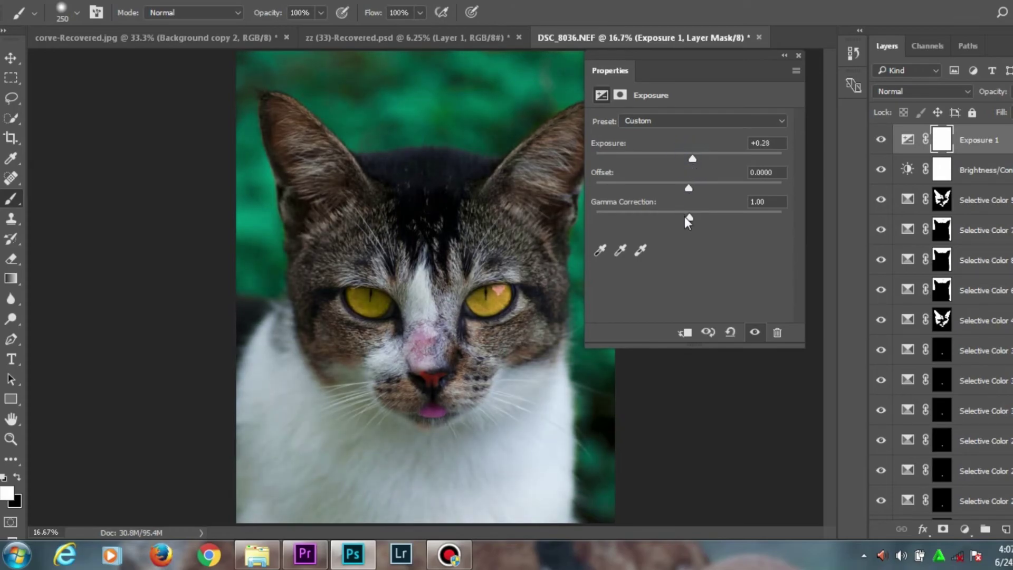
pyautogui.moveTo(688, 217); pyautogui.dragTo(696, 223)
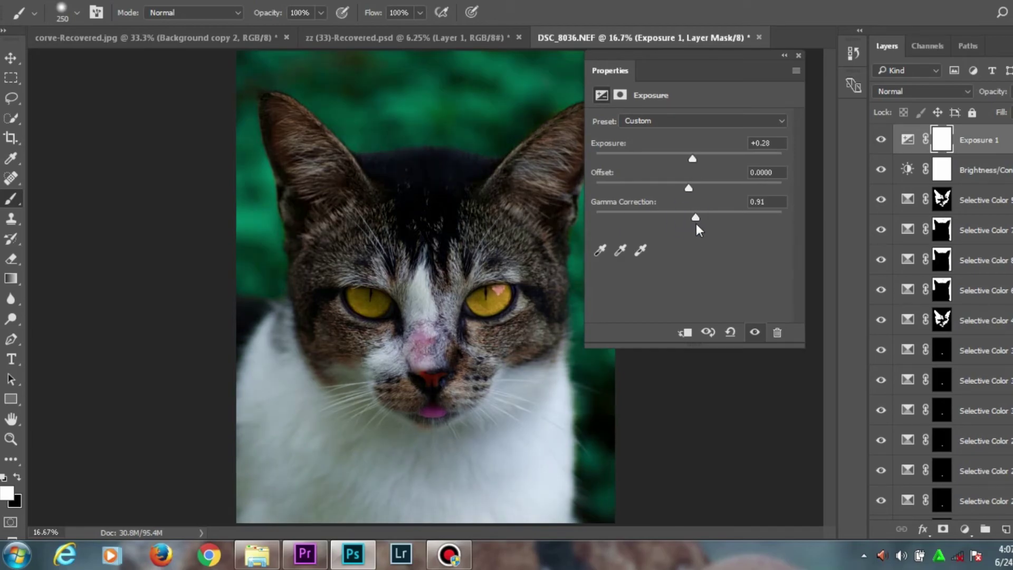
pyautogui.click(799, 56)
# Add a Curves adjustment layer on top and pull the midpoint of the RGB curve slightly down to darken the image.
pyautogui.hotkey('ctrl', '-')
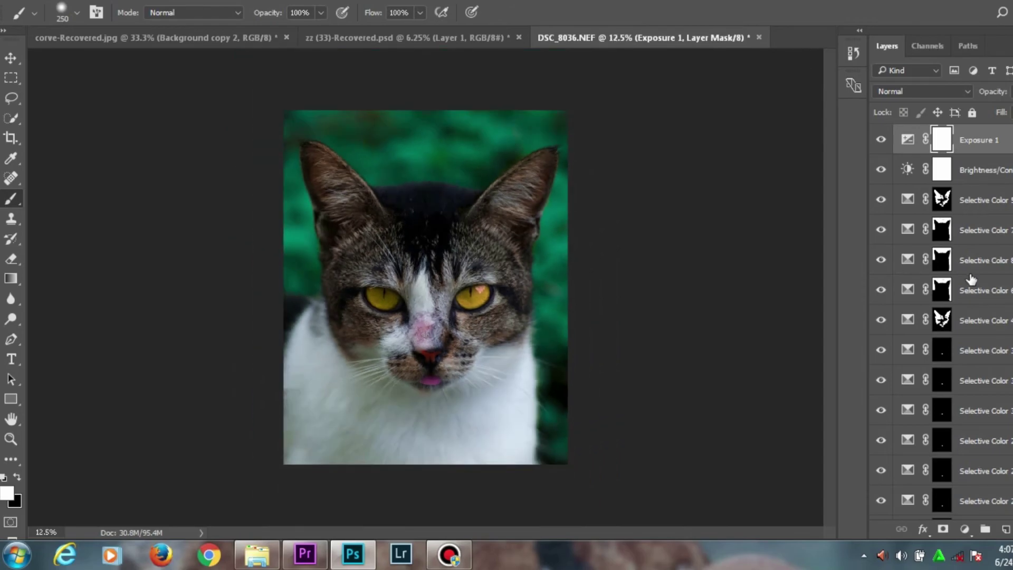
pyautogui.click(964, 530)
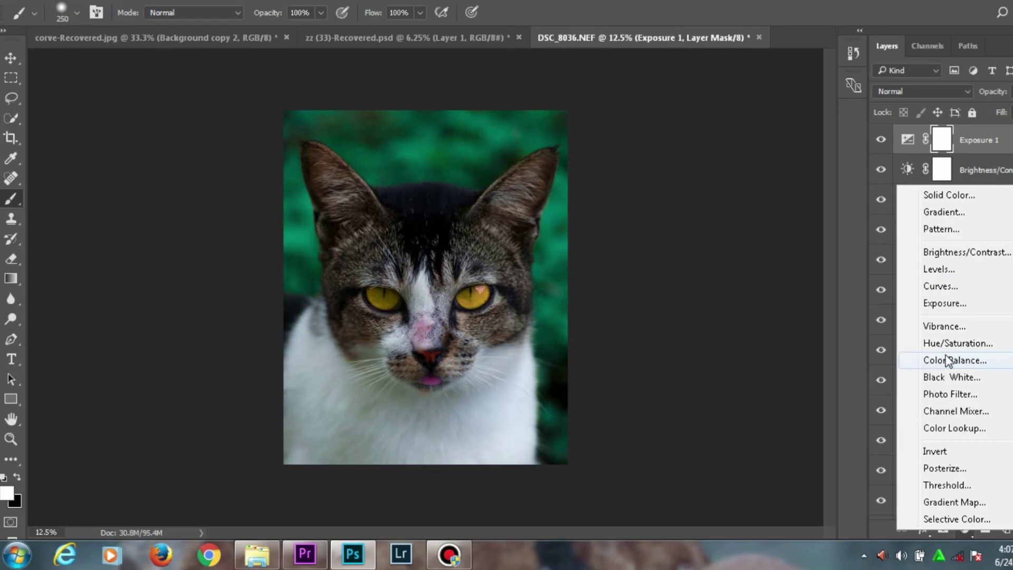
pyautogui.click(941, 287)
pyautogui.click(700, 234)
pyautogui.moveTo(701, 235); pyautogui.dragTo(704, 242)
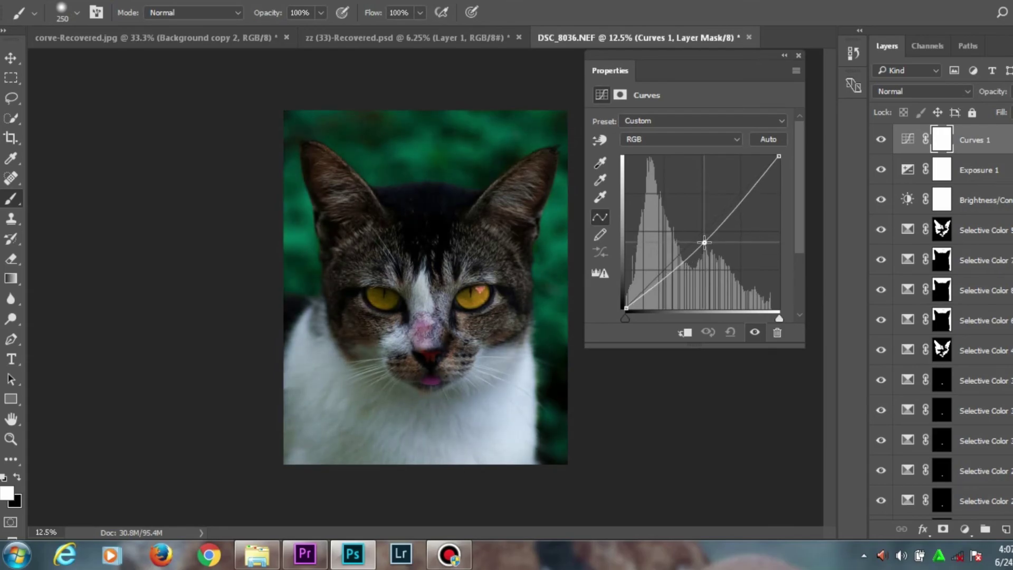
pyautogui.click(799, 56)
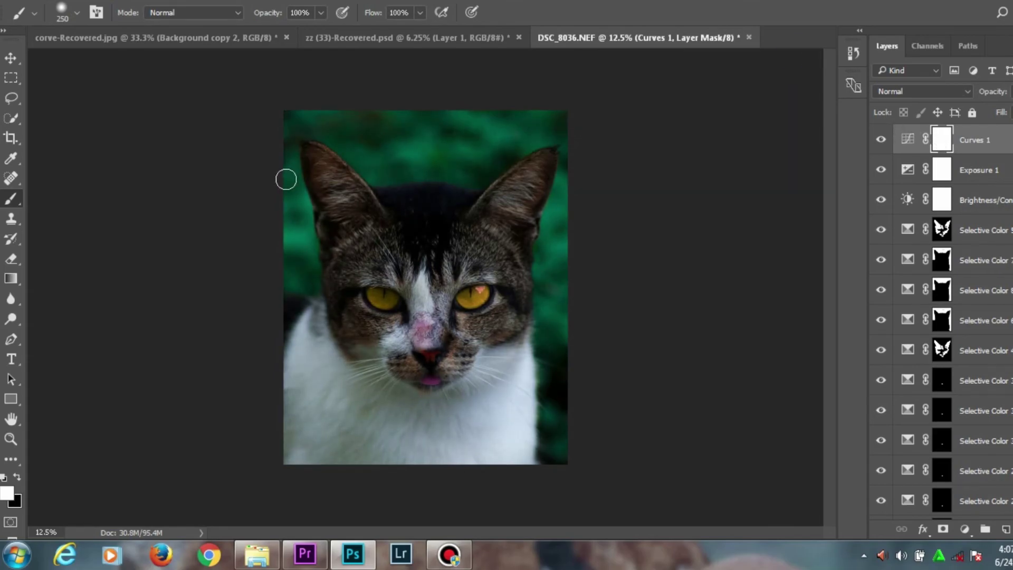
# Paint black with a 500-pixel brush over the cat's eyes, nose and cheeks on the Curves 1 mask.
pyautogui.click(18, 477)
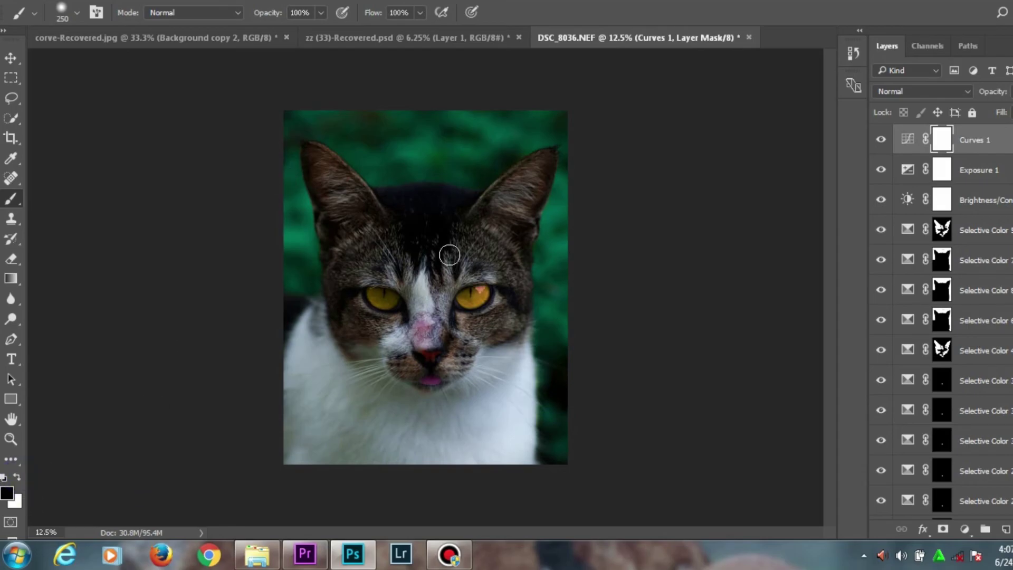
pyautogui.press(']')
pyautogui.press(']')
pyautogui.press(']')
pyautogui.press(']')
pyautogui.moveTo(387, 300)
pyautogui.mouseDown()
pyautogui.moveTo(396, 330)
pyautogui.moveTo(376, 323)
pyautogui.moveTo(392, 353)
pyautogui.moveTo(436, 360)
pyautogui.moveTo(448, 374)
pyautogui.moveTo(460, 340)
pyautogui.moveTo(451, 342)
pyautogui.moveTo(471, 332)
pyautogui.moveTo(487, 292)
pyautogui.moveTo(493, 331)
pyautogui.mouseUp()
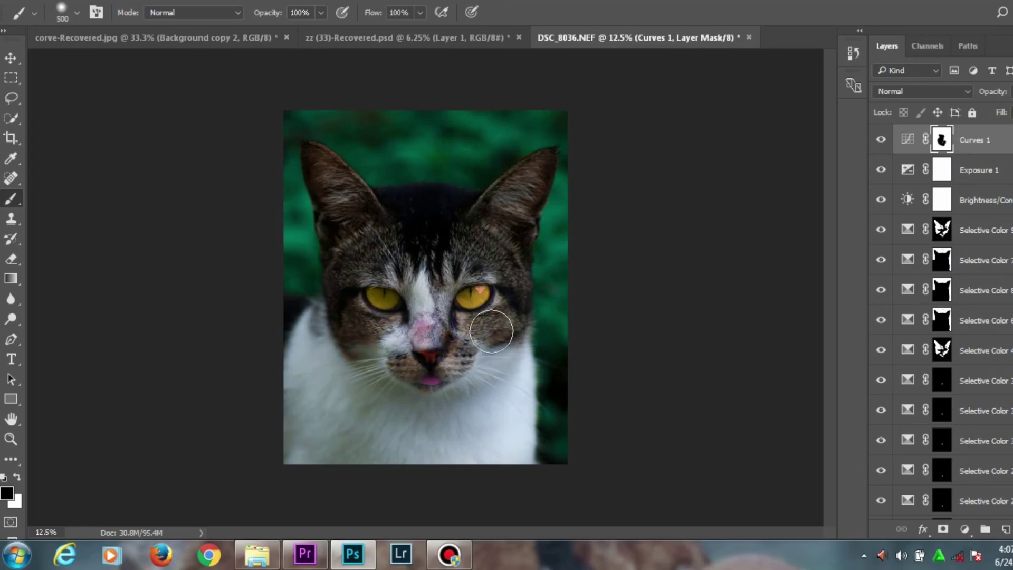
pyautogui.moveTo(365, 246)
pyautogui.mouseDown()
pyautogui.moveTo(360, 315)
pyautogui.moveTo(373, 340)
pyautogui.moveTo(354, 309)
pyautogui.mouseUp()
pyautogui.moveTo(440, 266)
pyautogui.mouseDown()
pyautogui.moveTo(495, 262)
pyautogui.moveTo(500, 315)
pyautogui.moveTo(498, 294)
pyautogui.mouseUp()
pyautogui.moveTo(362, 242); pyautogui.dragTo(360, 334)
pyautogui.click(492, 325)
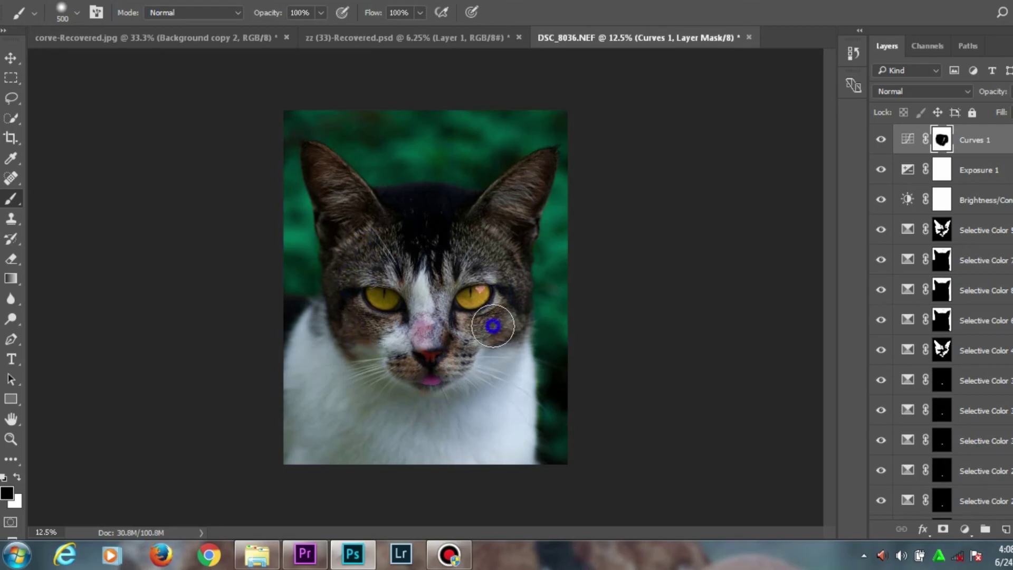
# Extend the black area of the Curves 1 mask over the cat's cheeks, forehead and both ears.
pyautogui.click(356, 261)
pyautogui.click(360, 338)
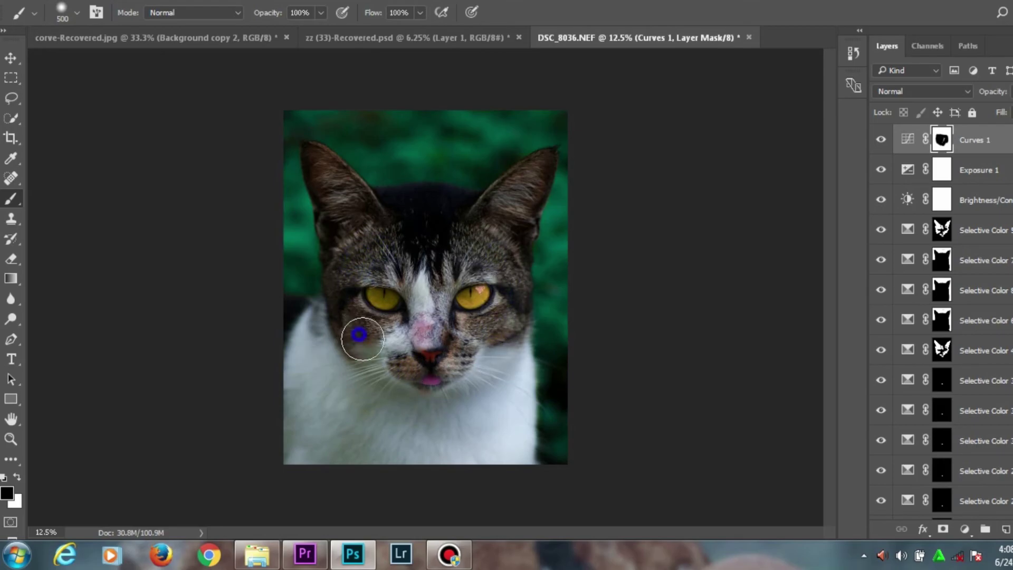
pyautogui.click(470, 335)
pyautogui.click(476, 253)
pyautogui.click(362, 244)
pyautogui.click(330, 190)
pyautogui.click(356, 210)
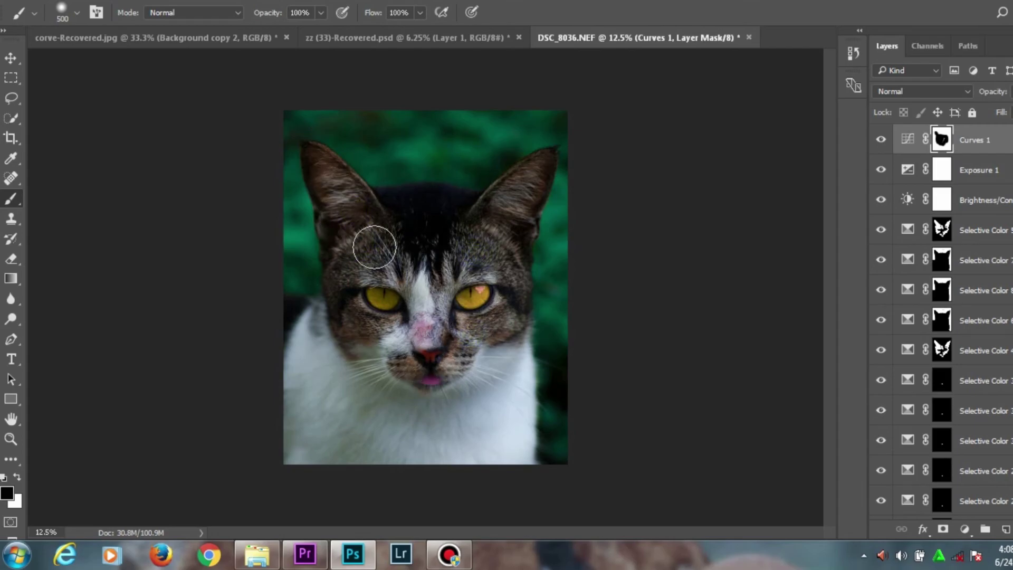
pyautogui.click(506, 211)
pyautogui.click(524, 195)
pyautogui.click(511, 220)
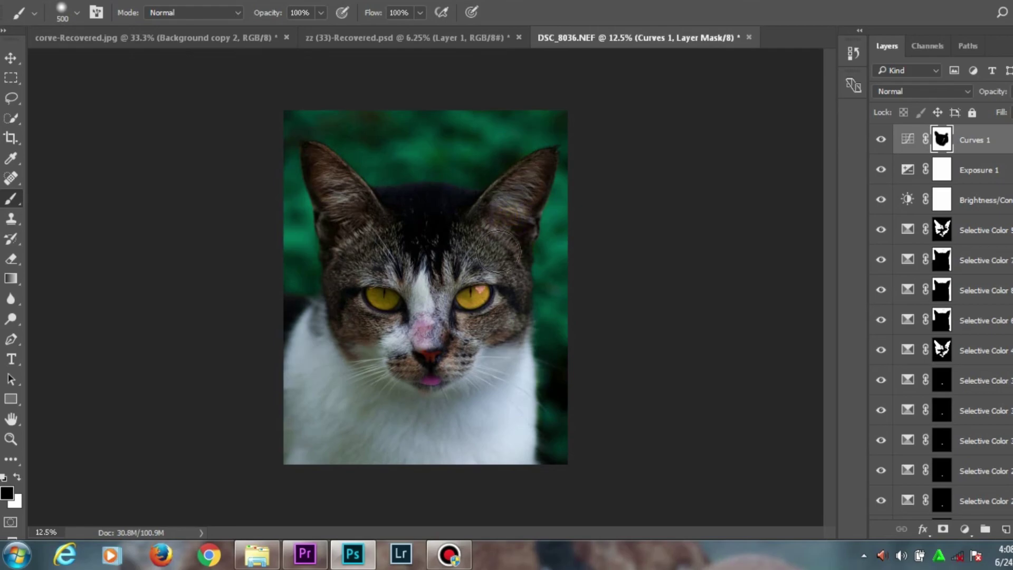
# Group all adjustment layers from Curves 1 down to the lowest Selective Color layer above Layer 1.
pyautogui.hotkey('ctrl', '+')
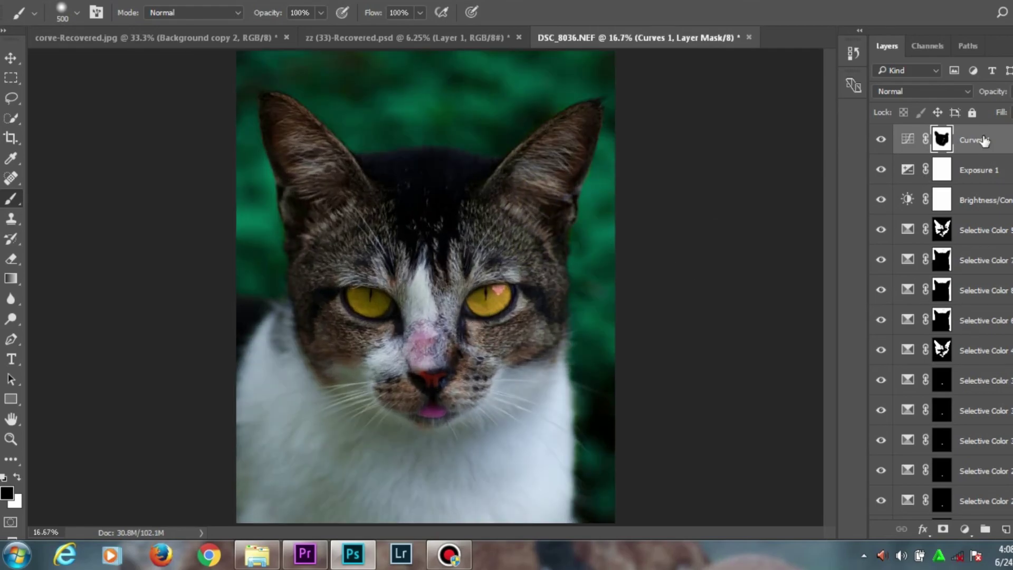
pyautogui.scroll(-3, 944, 317)
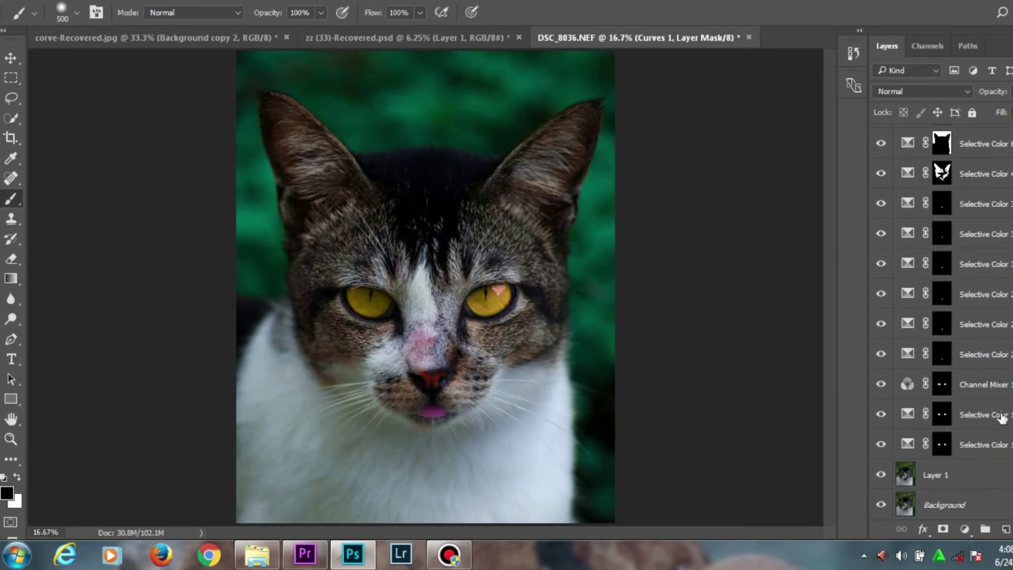
pyautogui.keyDown('shift'); pyautogui.click(977, 450); pyautogui.keyUp('shift')
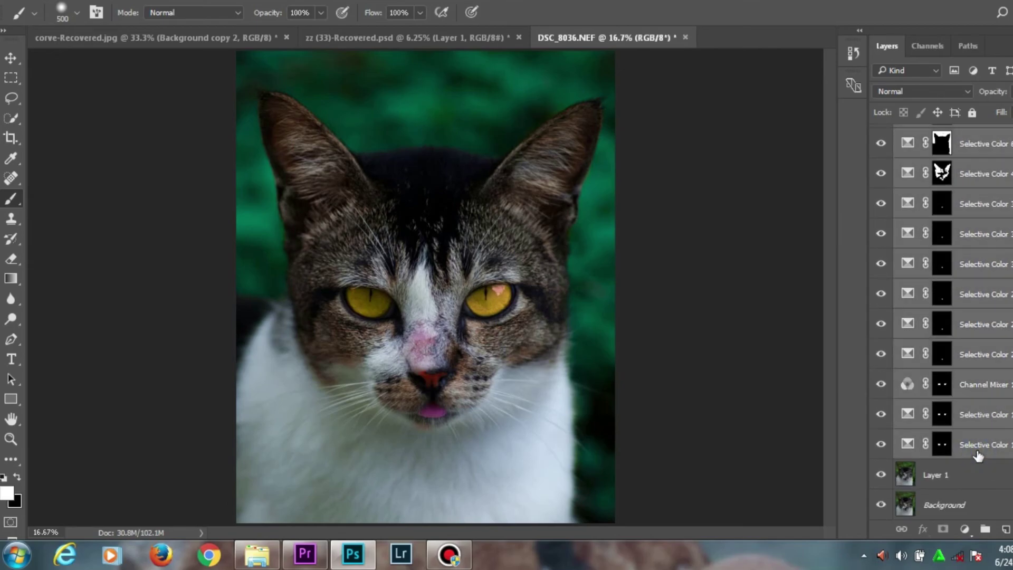
pyautogui.click(982, 533)
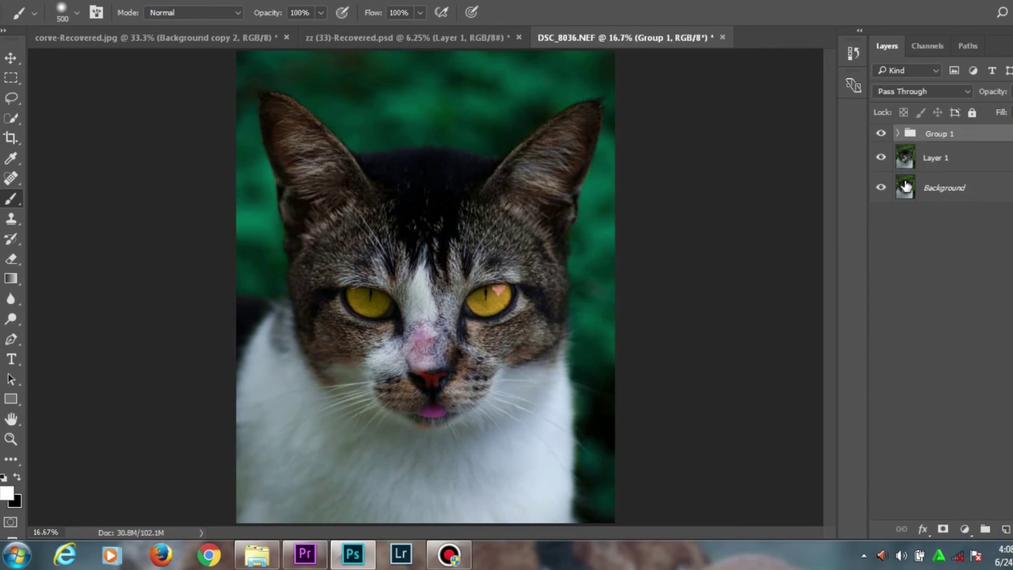
# Toggle the visibility of Group 1 to compare the cat photo before and after the adjustments.
pyautogui.click(882, 135)
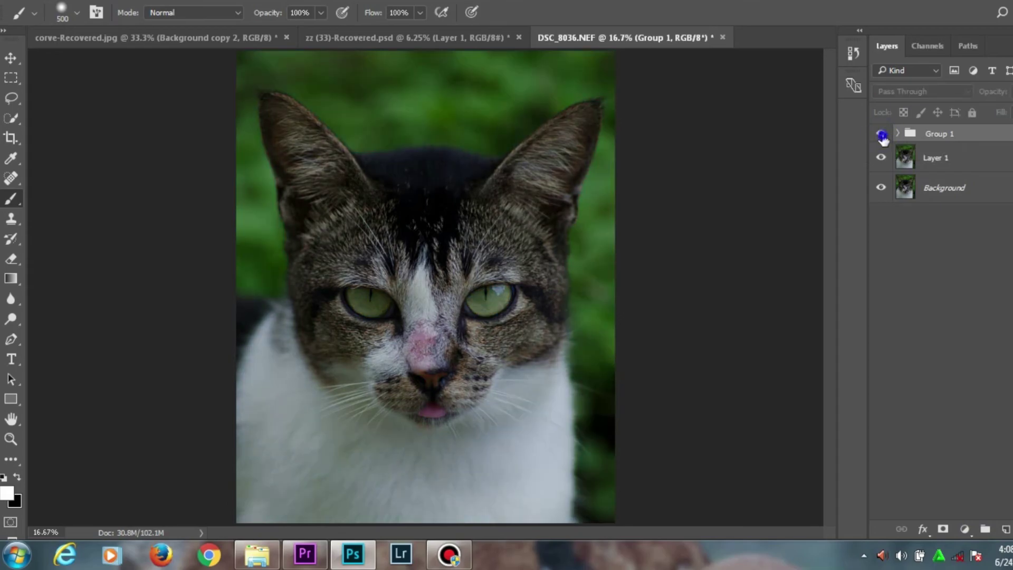
pyautogui.click(881, 136)
pyautogui.click(882, 136)
pyautogui.click(881, 135)
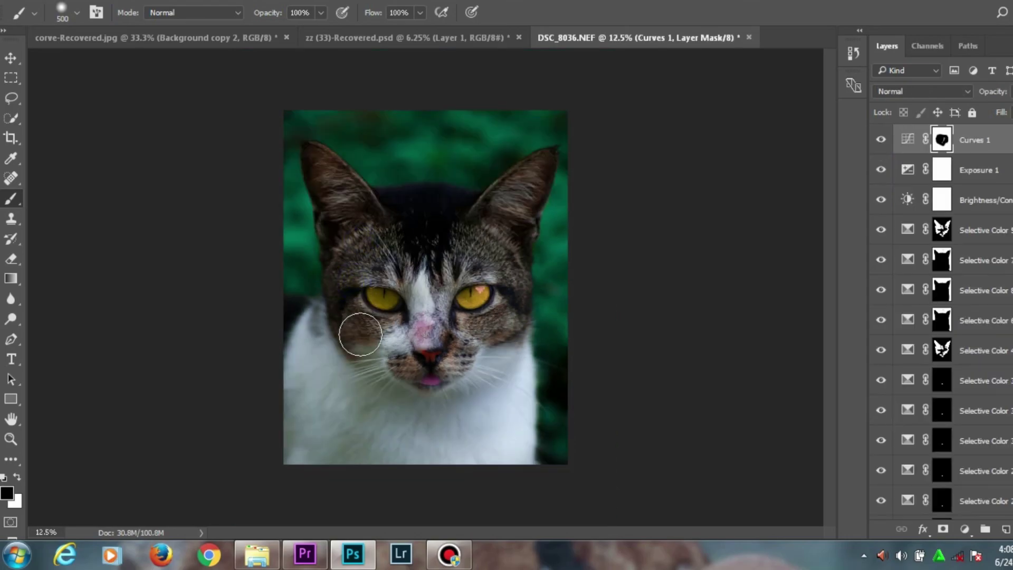
# Paint black over the remaining parts of the cat's forehead, face edges and ears on the Curves 1 mask.
pyautogui.click(497, 254)
pyautogui.click(375, 249)
pyautogui.click(357, 262)
pyautogui.moveTo(357, 303)
pyautogui.mouseDown()
pyautogui.moveTo(403, 364)
pyautogui.moveTo(433, 363)
pyautogui.moveTo(471, 334)
pyautogui.moveTo(477, 252)
pyautogui.mouseUp()
pyautogui.moveTo(362, 244)
pyautogui.mouseDown()
pyautogui.moveTo(344, 206)
pyautogui.moveTo(353, 211)
pyautogui.moveTo(337, 218)
pyautogui.mouseUp()
pyautogui.moveTo(496, 226)
pyautogui.mouseDown()
pyautogui.moveTo(523, 194)
pyautogui.moveTo(511, 216)
pyautogui.mouseUp()
pyautogui.click(499, 257)
# Put every adjustment layer above Layer 1, from Curves 1 to the lowest Selective Color, into one layer group.
pyautogui.hotkey('ctrl', '+')
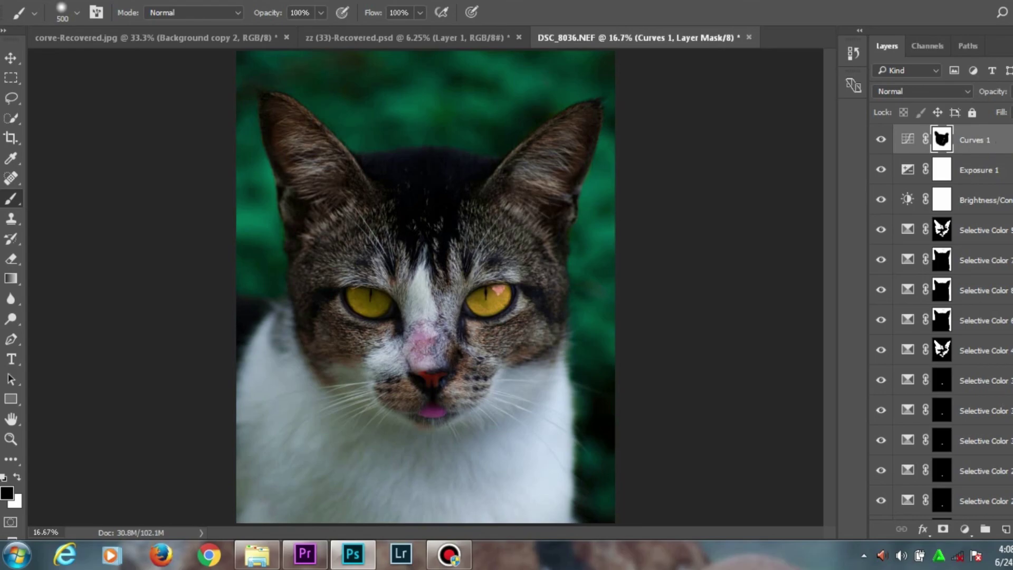
pyautogui.scroll(-5, 941, 316)
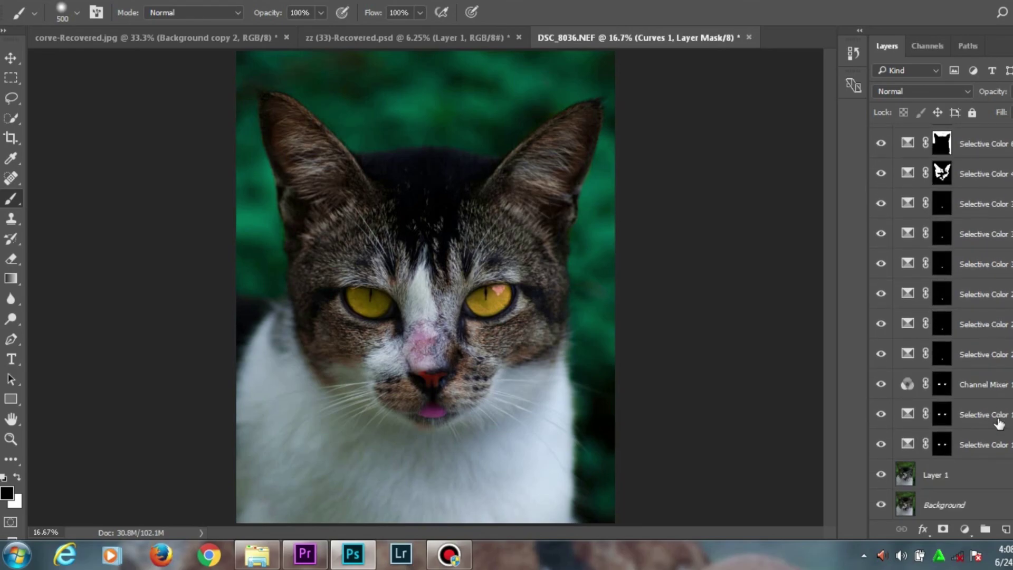
pyautogui.keyDown('shift'); pyautogui.click(977, 451); pyautogui.keyUp('shift')
pyautogui.click(983, 533)
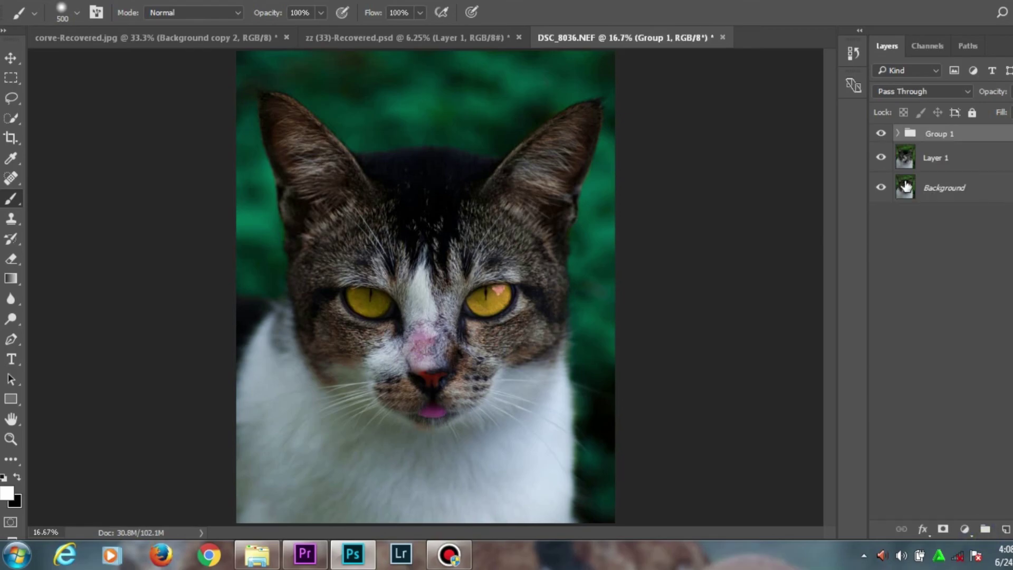
# Compare the original and the recolored portrait by hiding and showing Group 1, leaving the group visible.
pyautogui.click(882, 135)
pyautogui.click(882, 135)
pyautogui.click(881, 135)
pyautogui.click(882, 138)
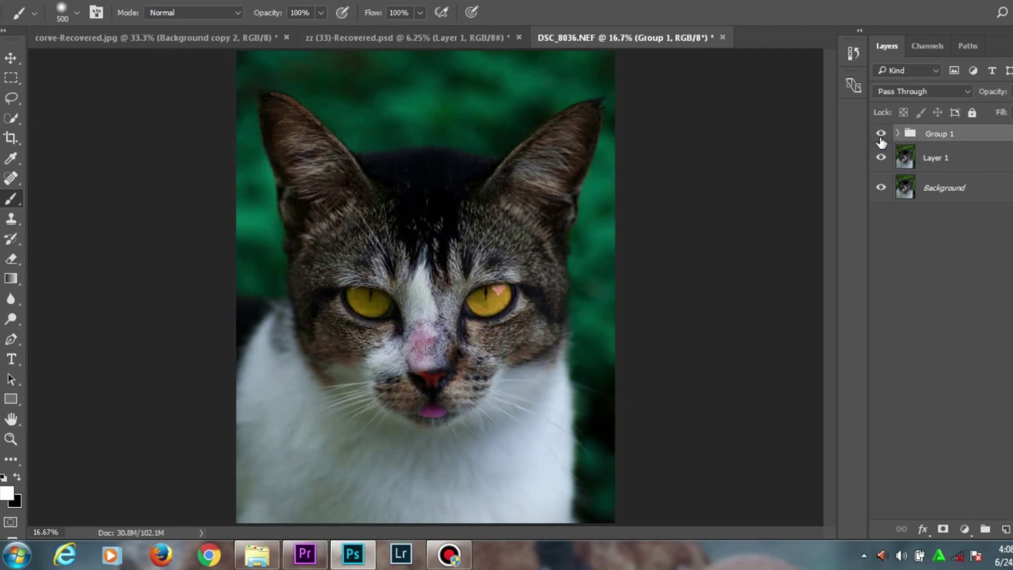